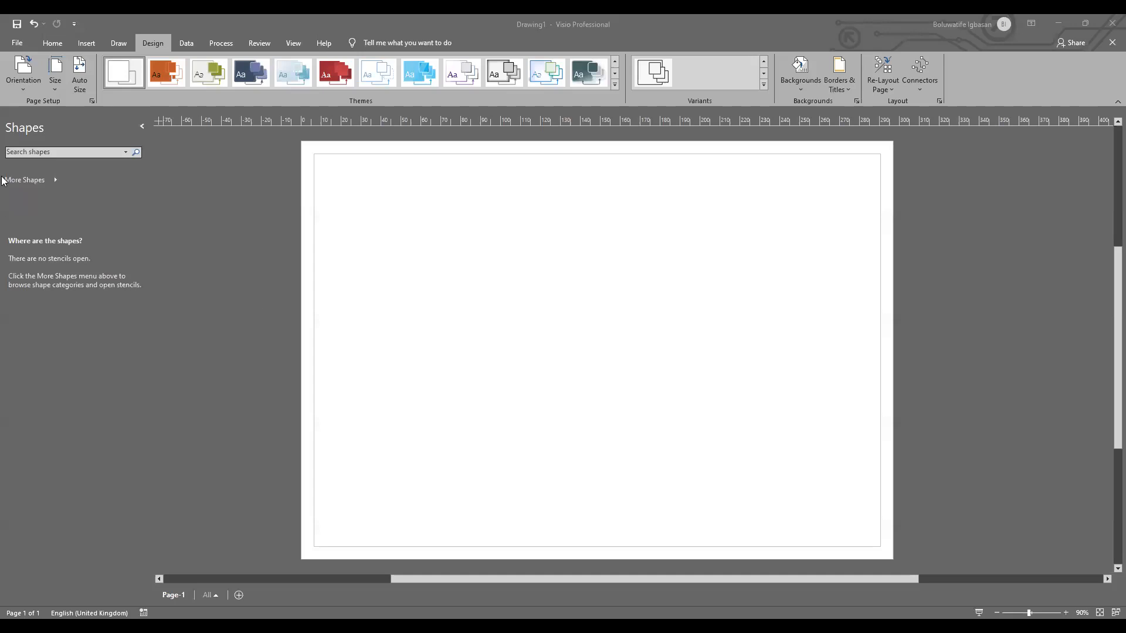
Step: Create a new blank drawing that uses metric units
{"action": "left_click", "coordinate": [56, 48]}
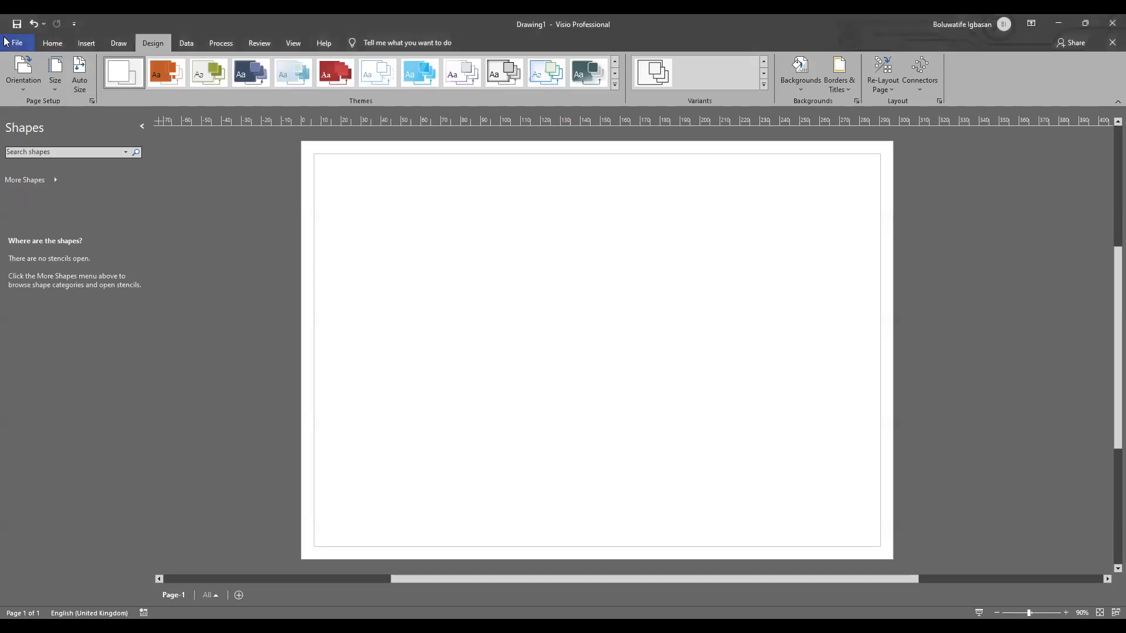
{"action": "left_click", "coordinate": [18, 46]}
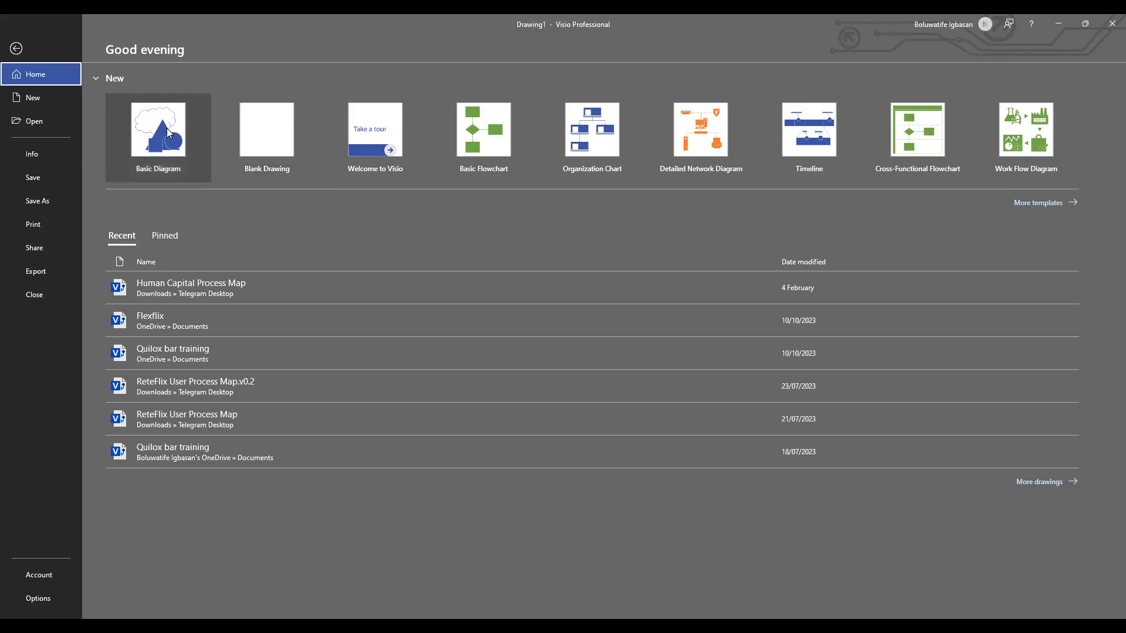
{"action": "left_click", "coordinate": [279, 129]}
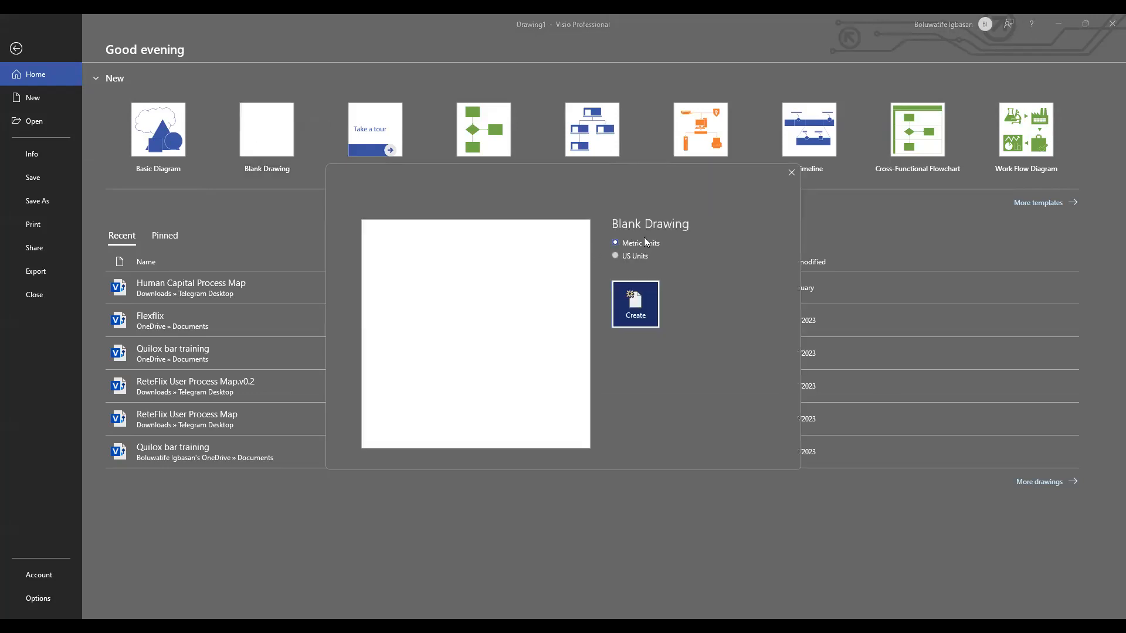
{"action": "left_click", "coordinate": [636, 308]}
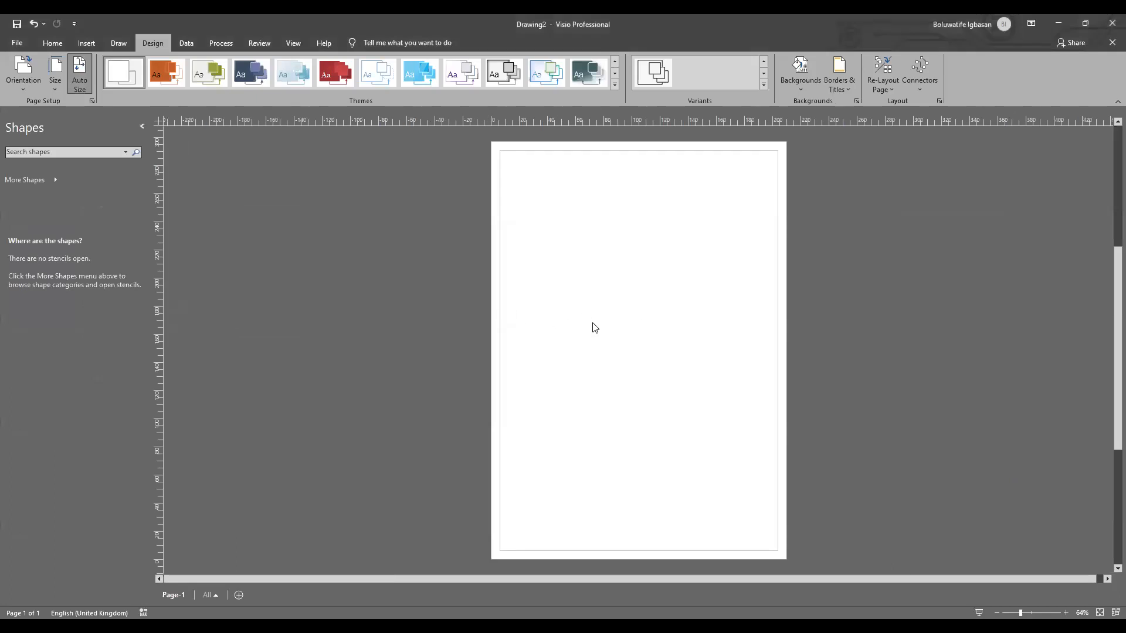
Step: Set the orientation of the blank drawing page to landscape
{"action": "scroll", "coordinate": [545, 273], "scroll_direction": "up", "scroll_amount": 3}
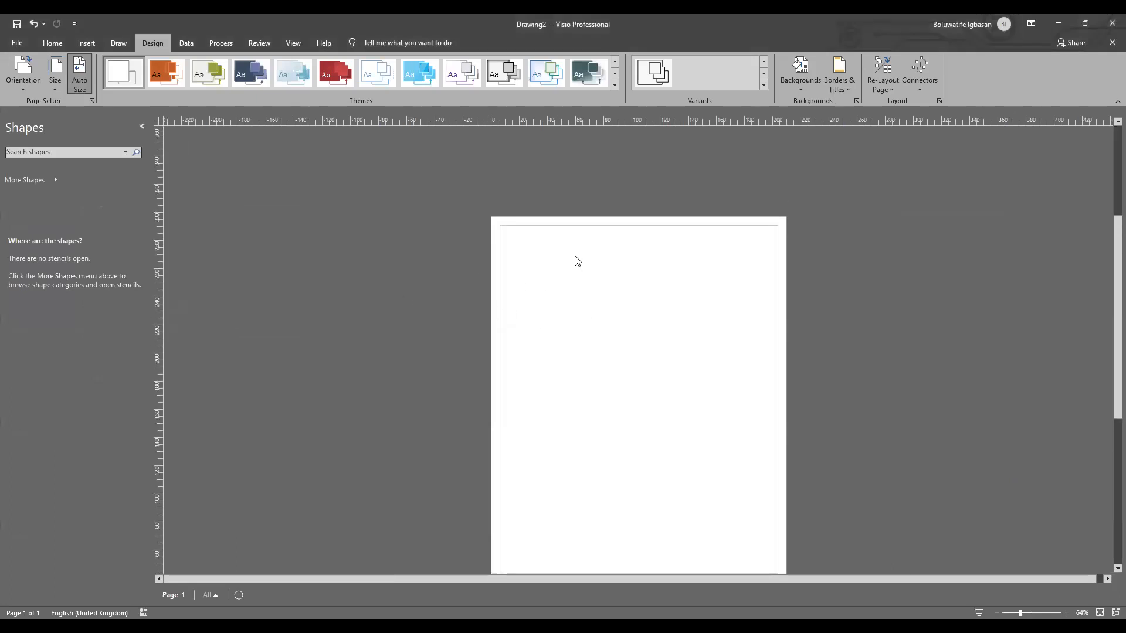
{"action": "left_click_drag", "start_coordinate": [1108, 282], "coordinate": [1108, 320]}
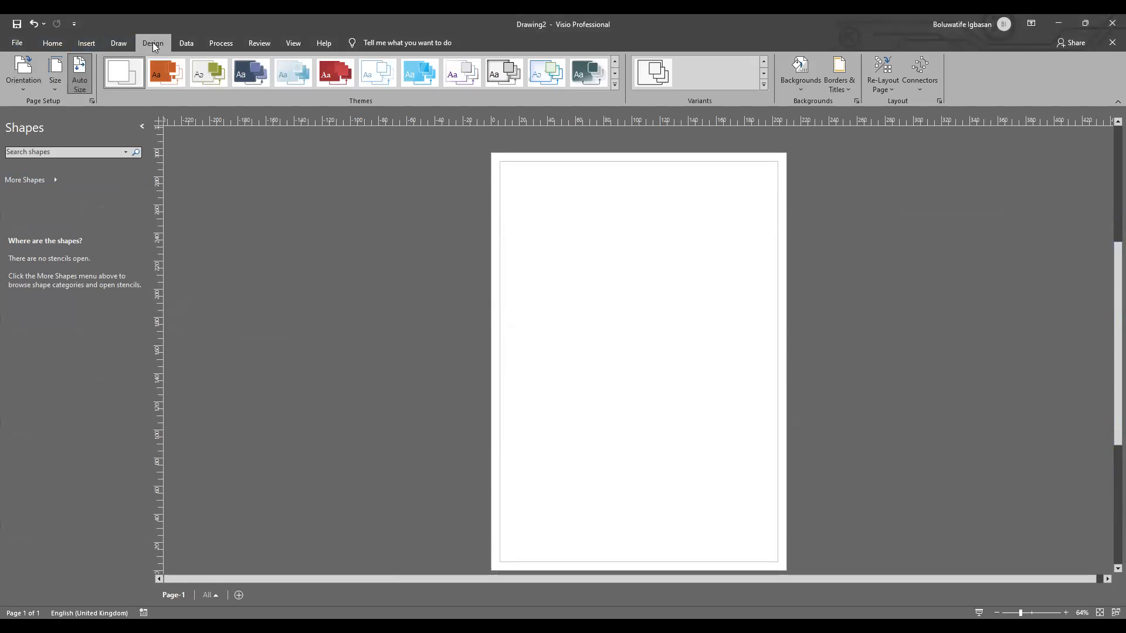
{"action": "left_click", "coordinate": [20, 89]}
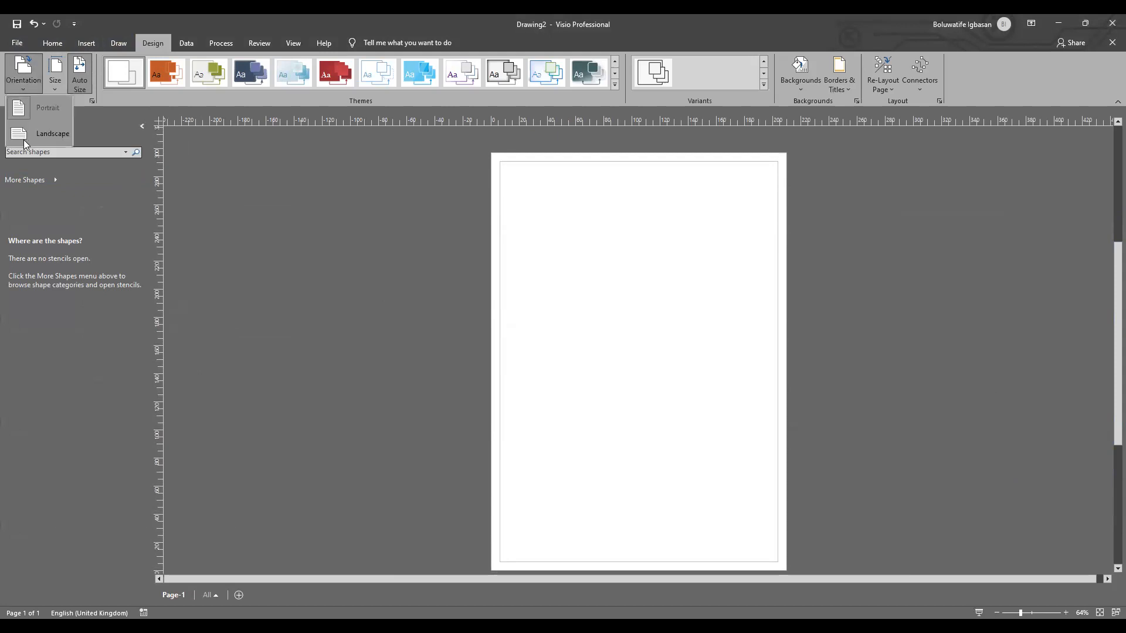
{"action": "left_click", "coordinate": [24, 139]}
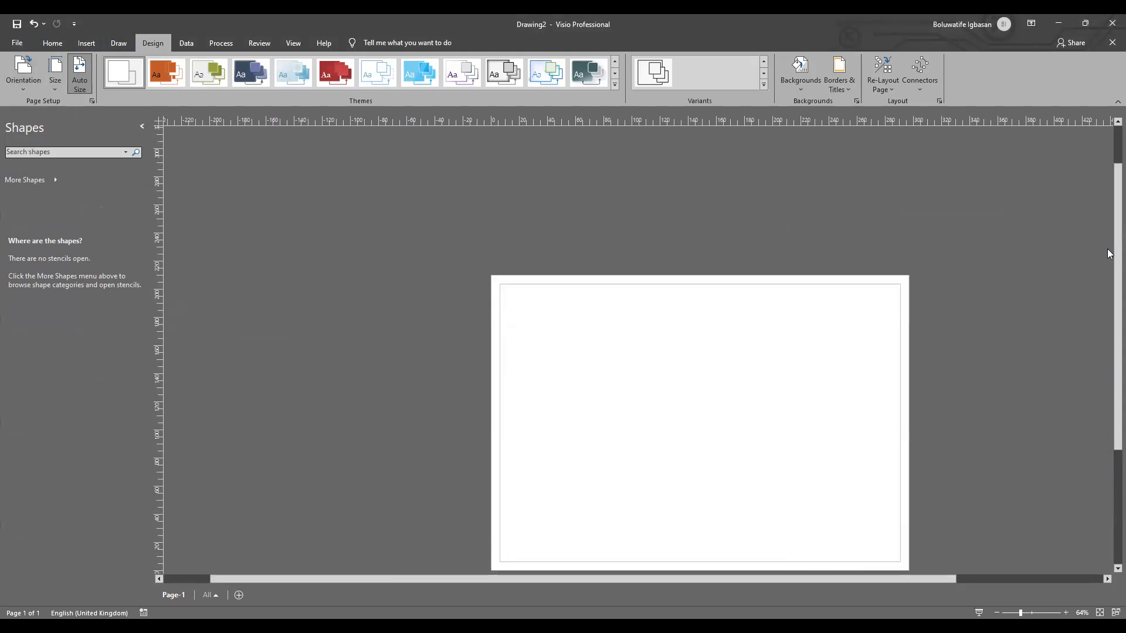
{"action": "left_click_drag", "start_coordinate": [1109, 206], "coordinate": [1109, 265]}
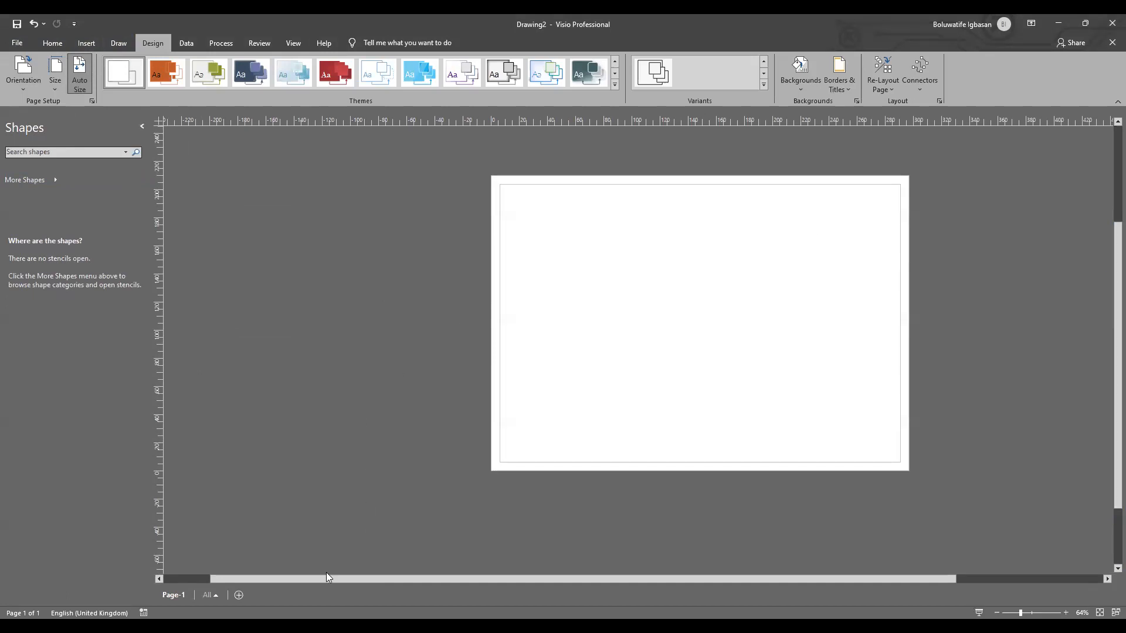
{"action": "left_click_drag", "start_coordinate": [299, 578], "coordinate": [313, 556]}
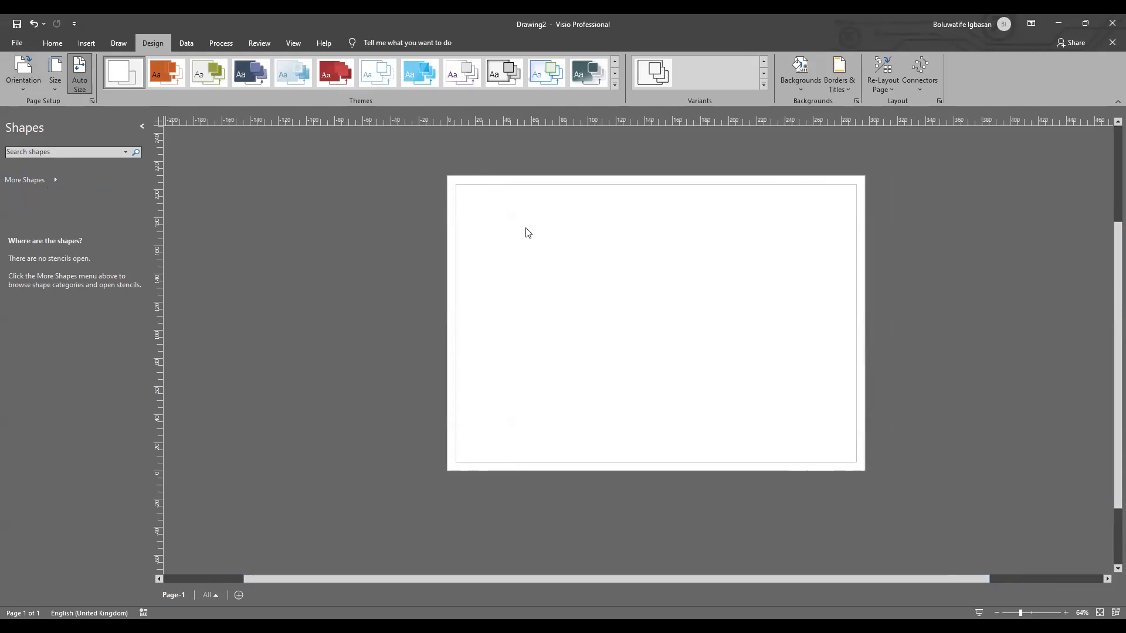
Step: Open the Basic Flowchart Shapes and Cross-Functional Flowchart Shapes stencils, leaving the cross-functional stencil active
{"action": "left_click", "coordinate": [54, 183]}
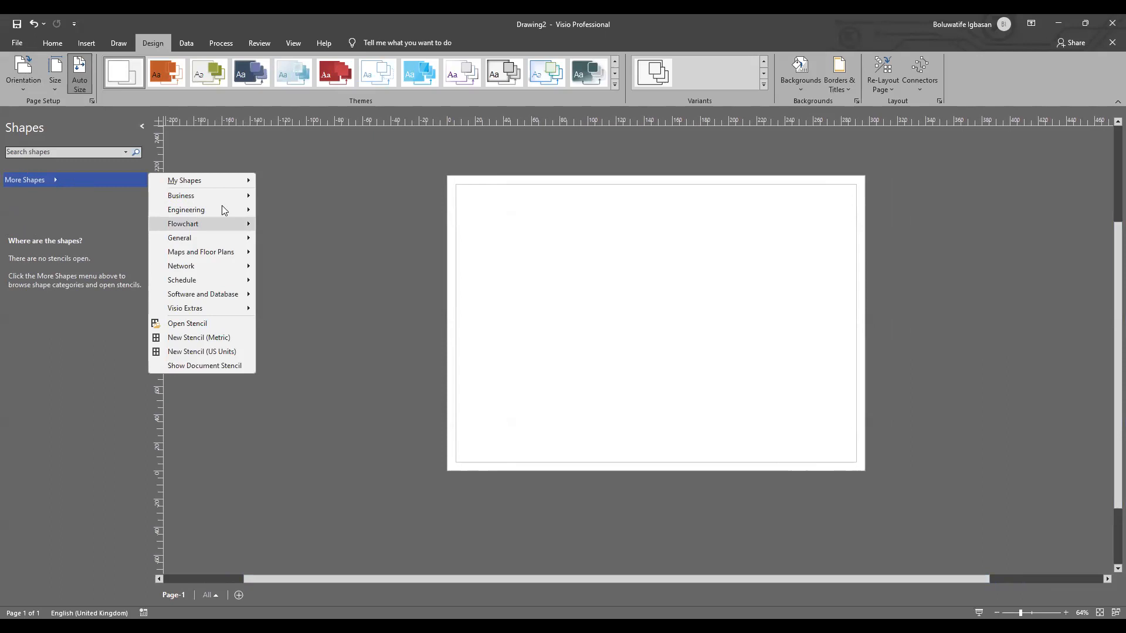
{"action": "mouse_move", "coordinate": [226, 209]}
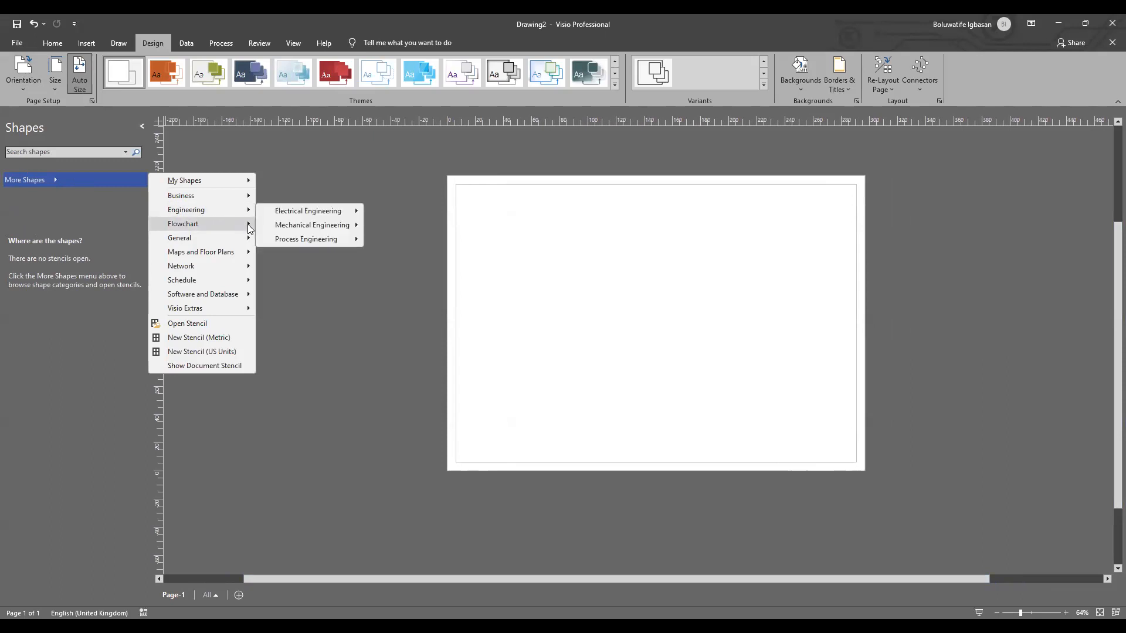
{"action": "mouse_move", "coordinate": [249, 228]}
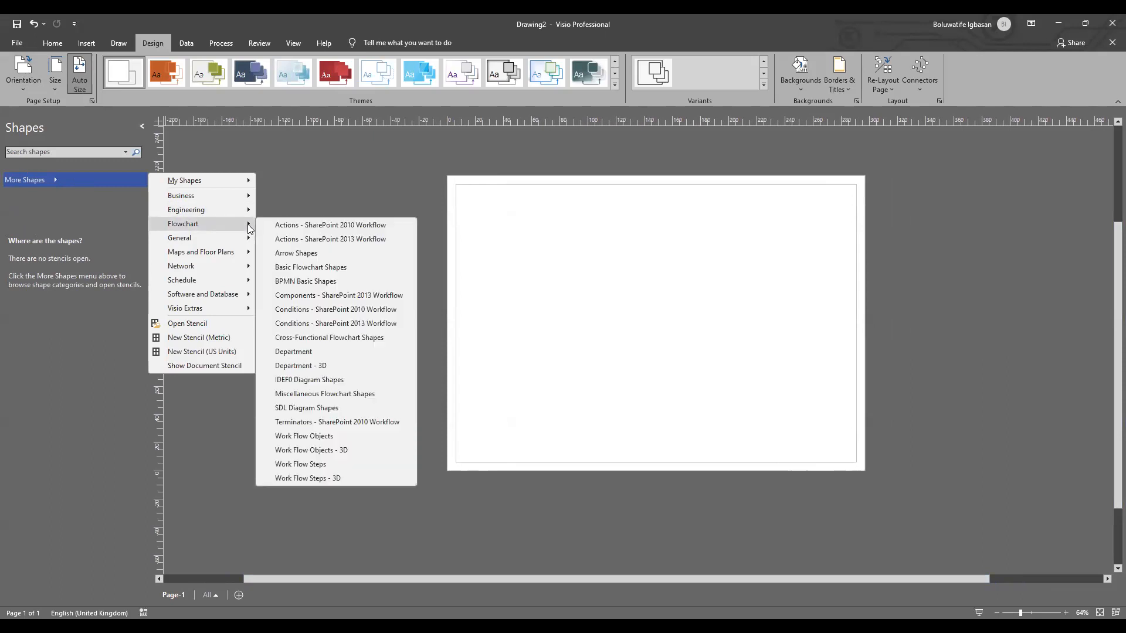
{"action": "left_click", "coordinate": [289, 269]}
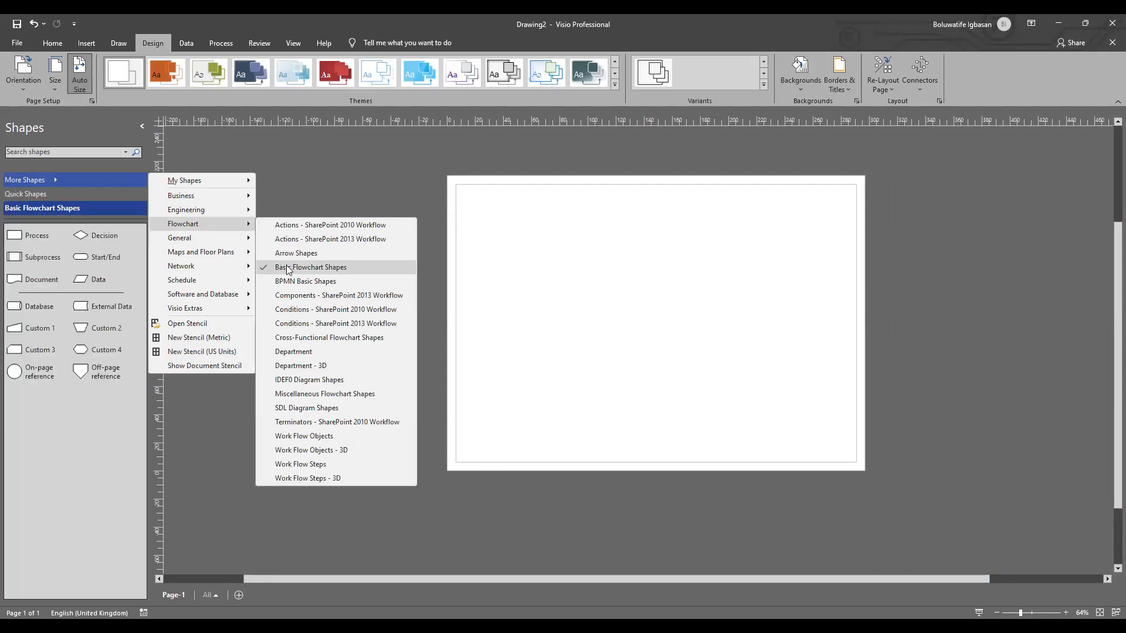
{"action": "left_click", "coordinate": [283, 342]}
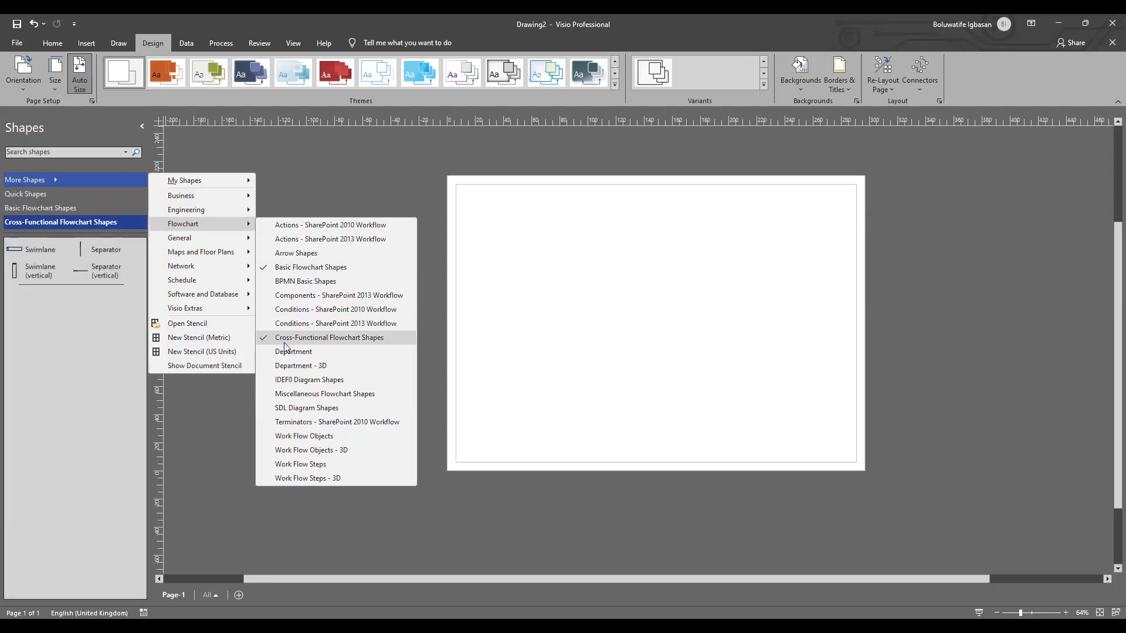
{"action": "left_click", "coordinate": [293, 169]}
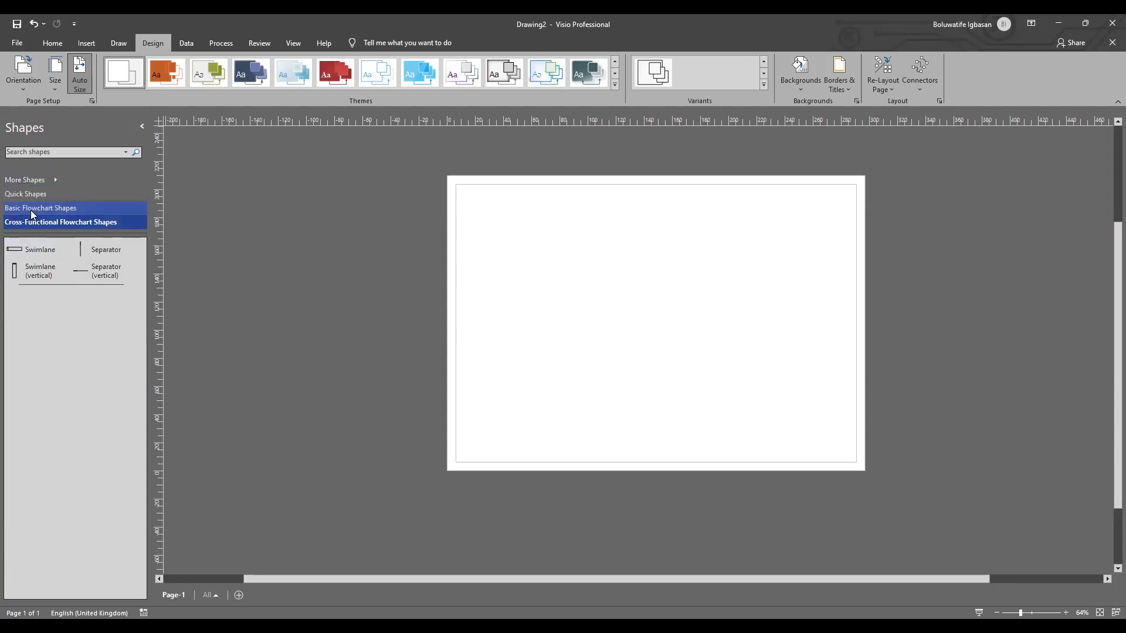
{"action": "left_click", "coordinate": [31, 210]}
{"action": "left_click", "coordinate": [32, 223]}
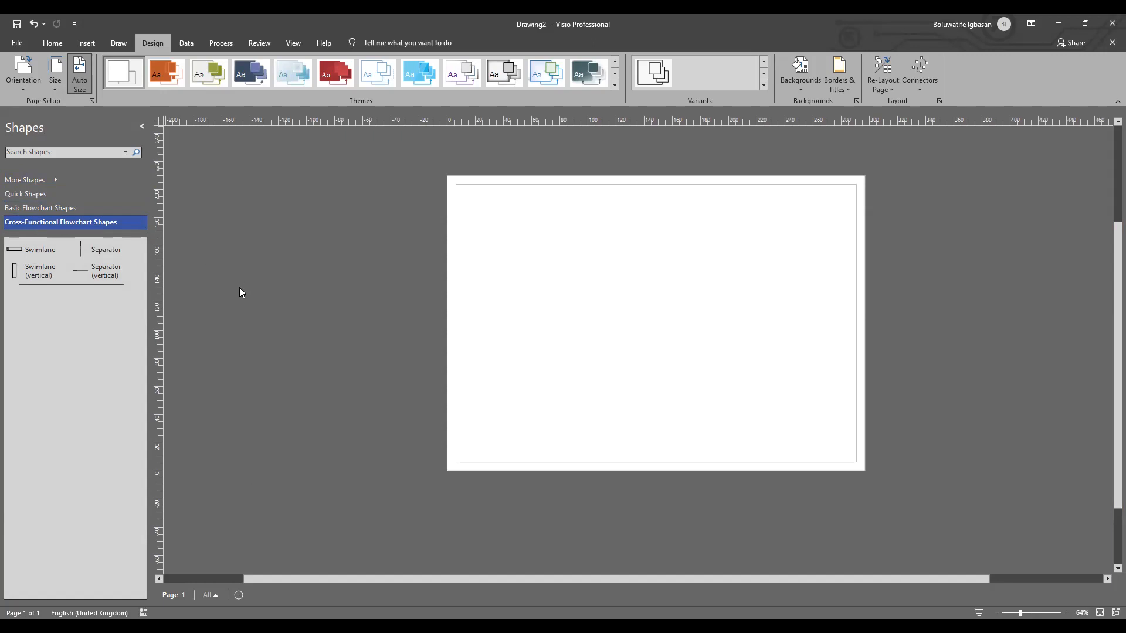
Step: Try the first blue Professional theme on the drawing, followed by the dark teal Professional theme with red accents
{"action": "left_click", "coordinate": [1030, 613]}
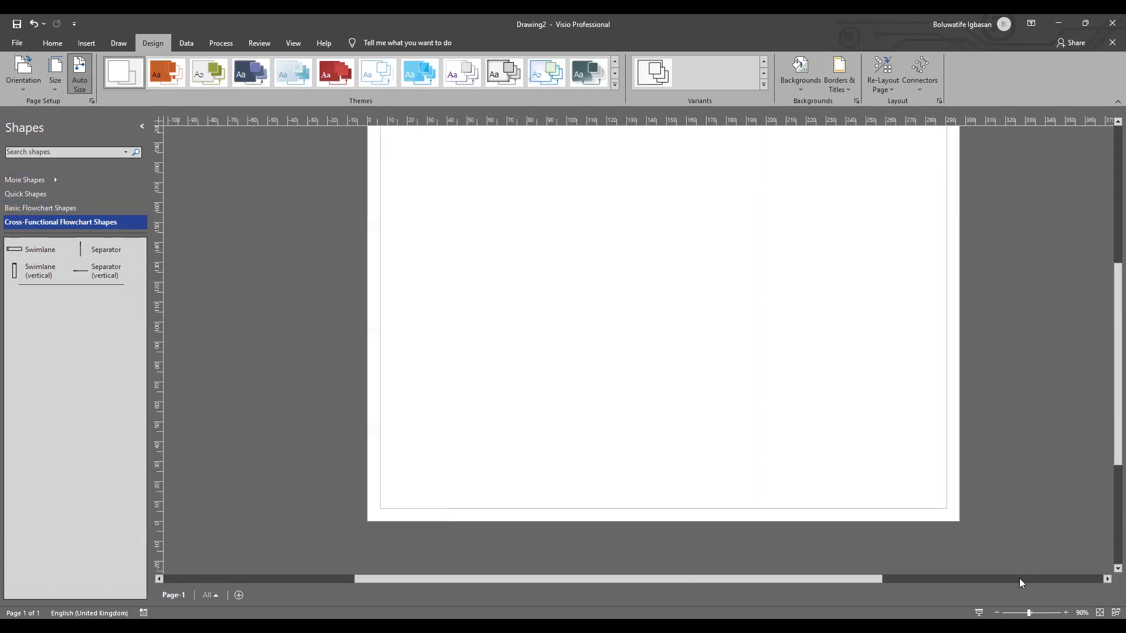
{"action": "left_click", "coordinate": [1031, 612]}
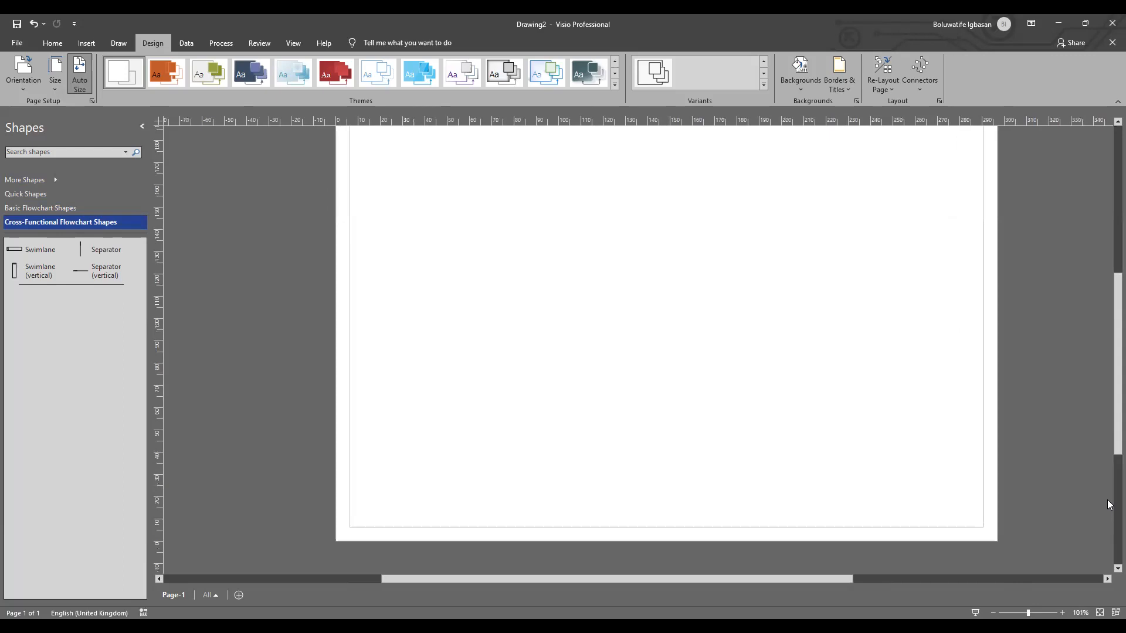
{"action": "left_click_drag", "start_coordinate": [1108, 392], "coordinate": [1108, 364]}
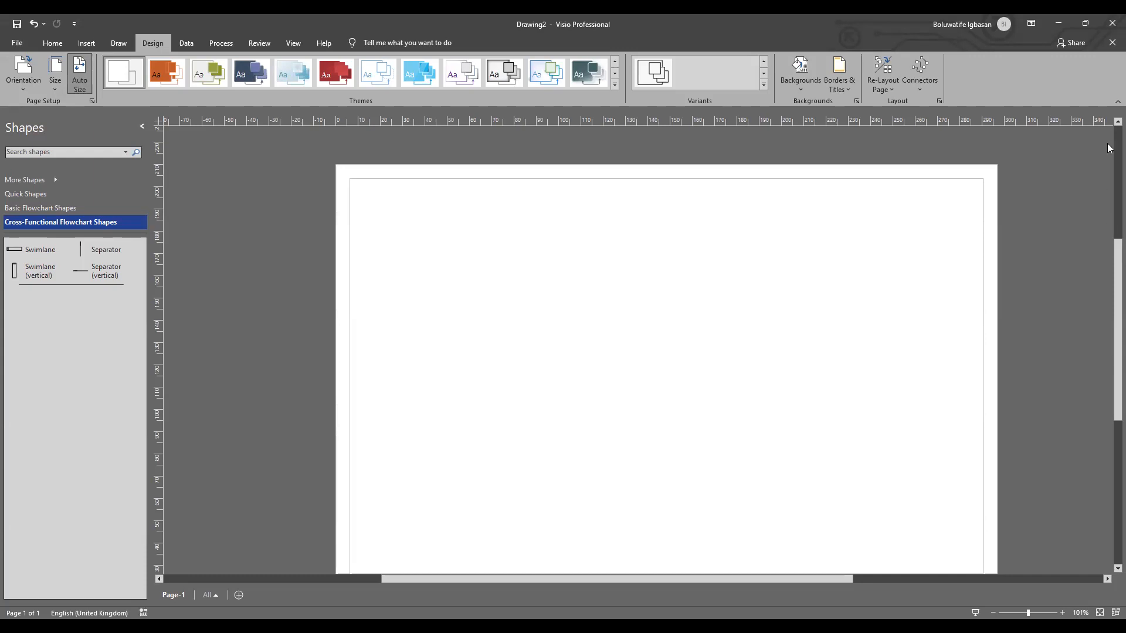
{"action": "left_click", "coordinate": [615, 87]}
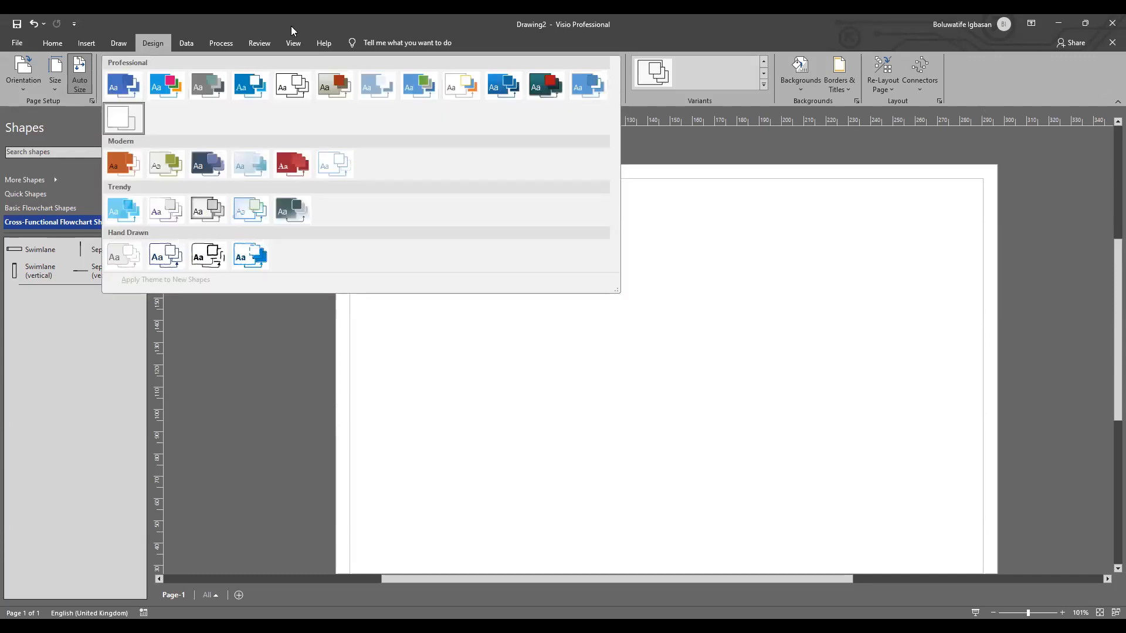
{"action": "left_click", "coordinate": [123, 86]}
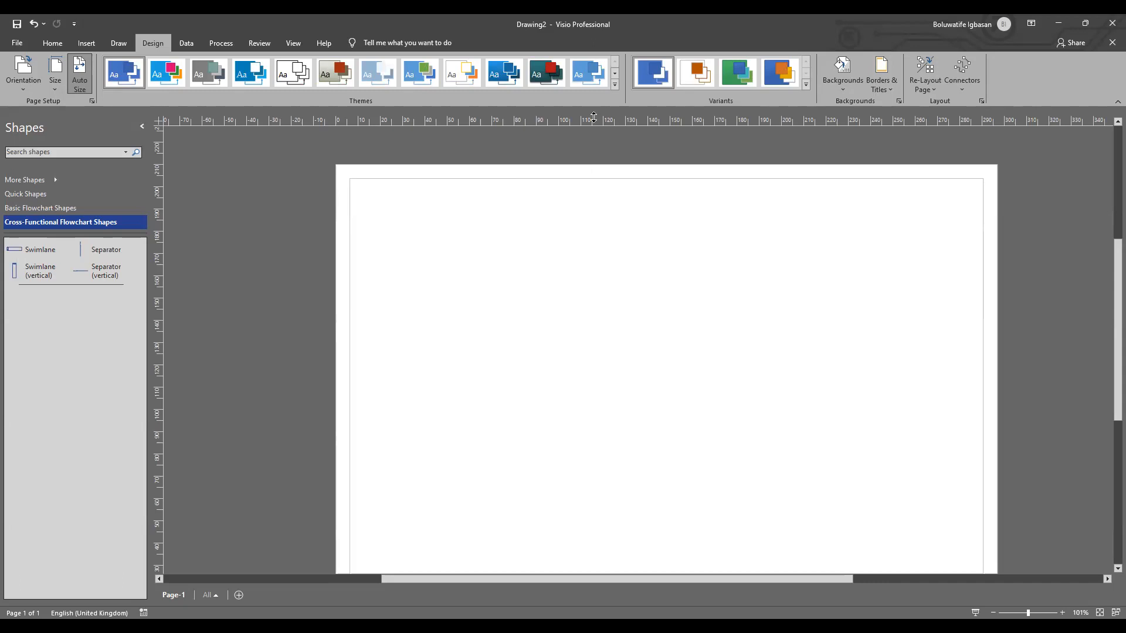
{"action": "left_click", "coordinate": [614, 76]}
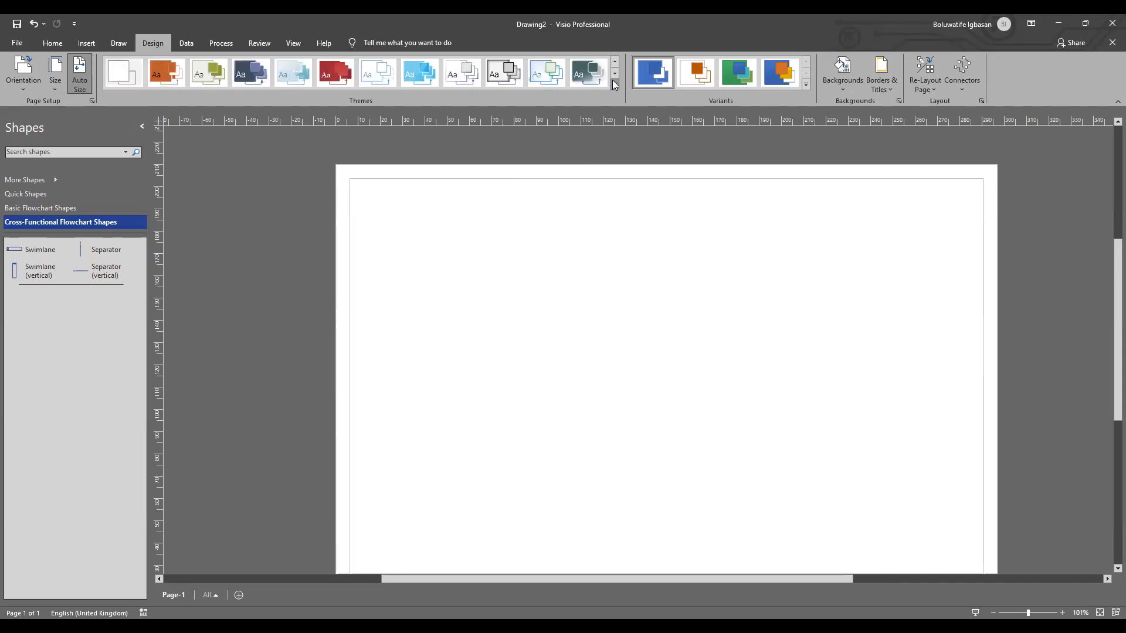
{"action": "left_click", "coordinate": [615, 86]}
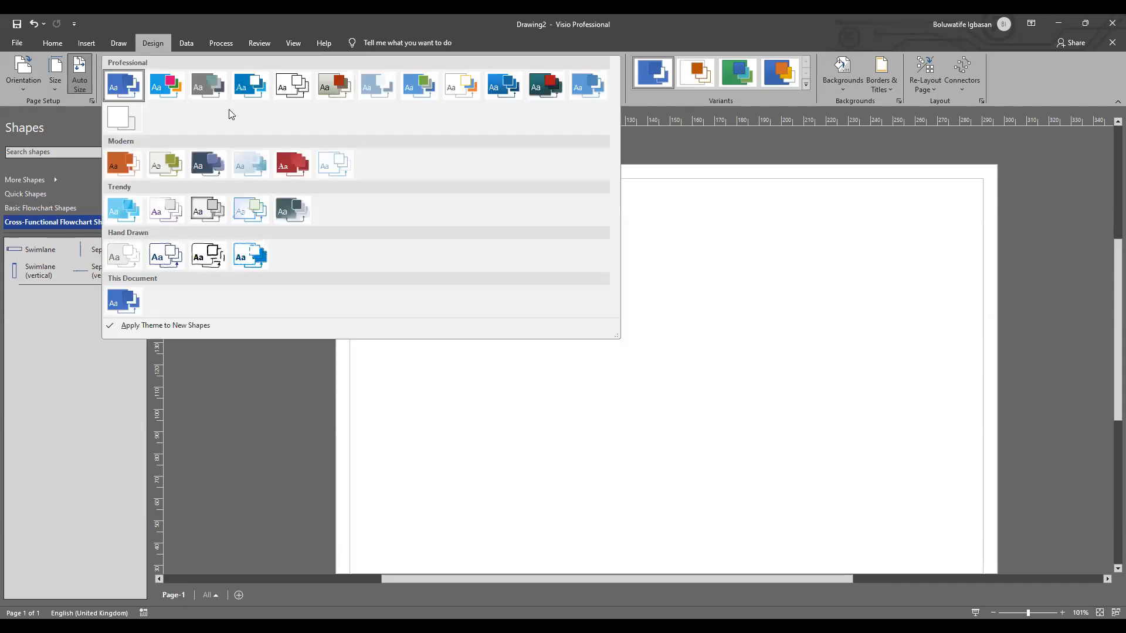
{"action": "left_click", "coordinate": [543, 86]}
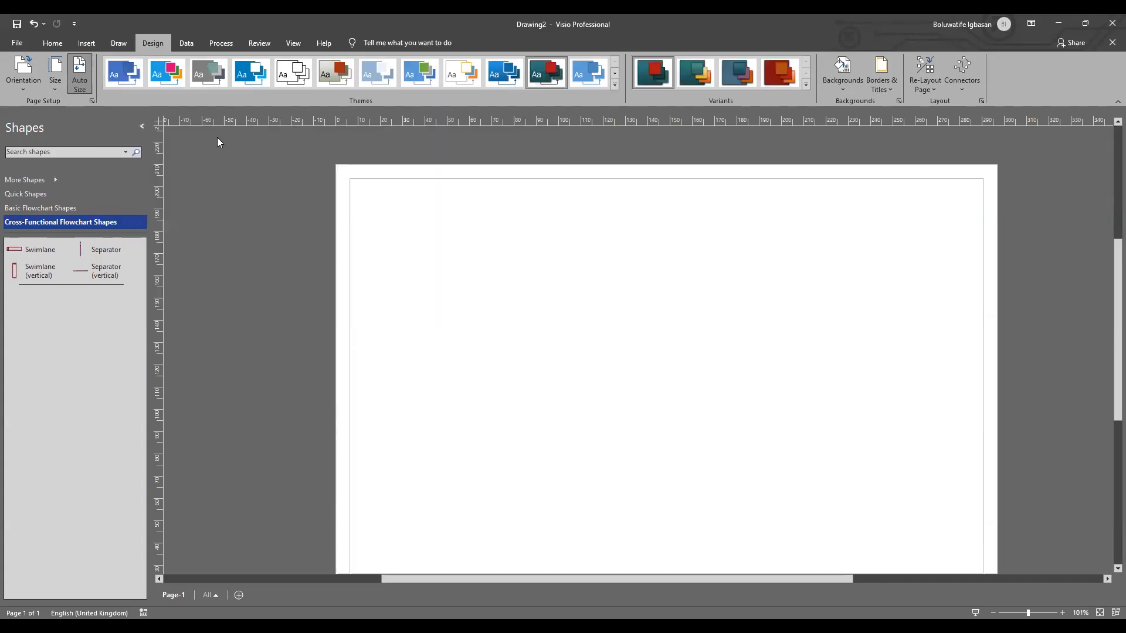
Step: Apply the all-blue Professional theme listed just before the dark teal one to the drawing
{"action": "left_click", "coordinate": [615, 85]}
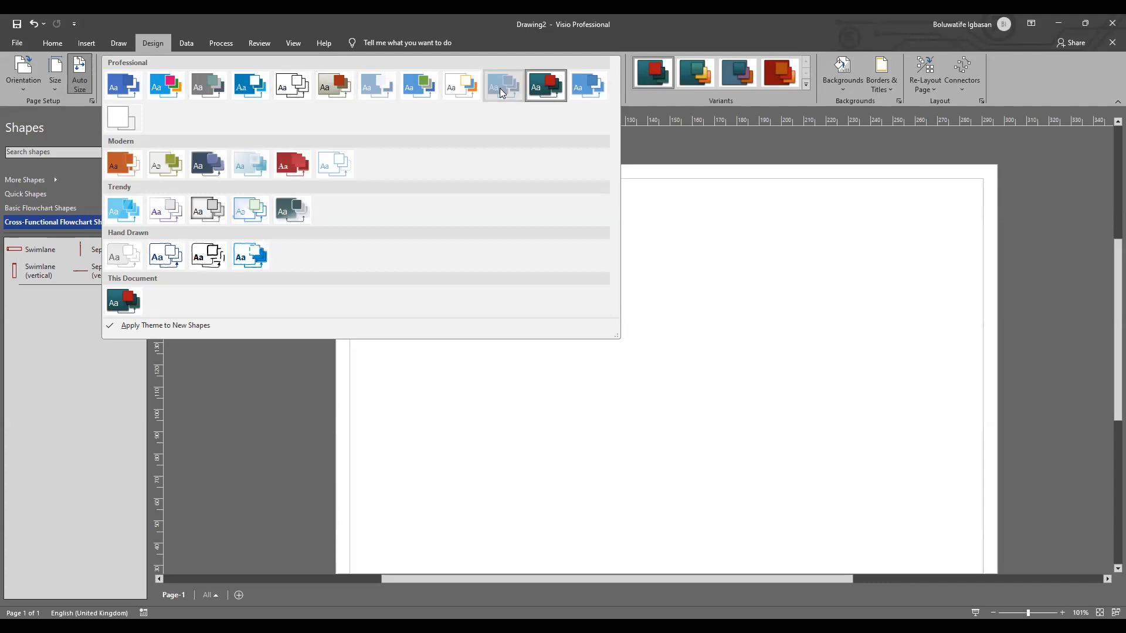
{"action": "left_click", "coordinate": [502, 90]}
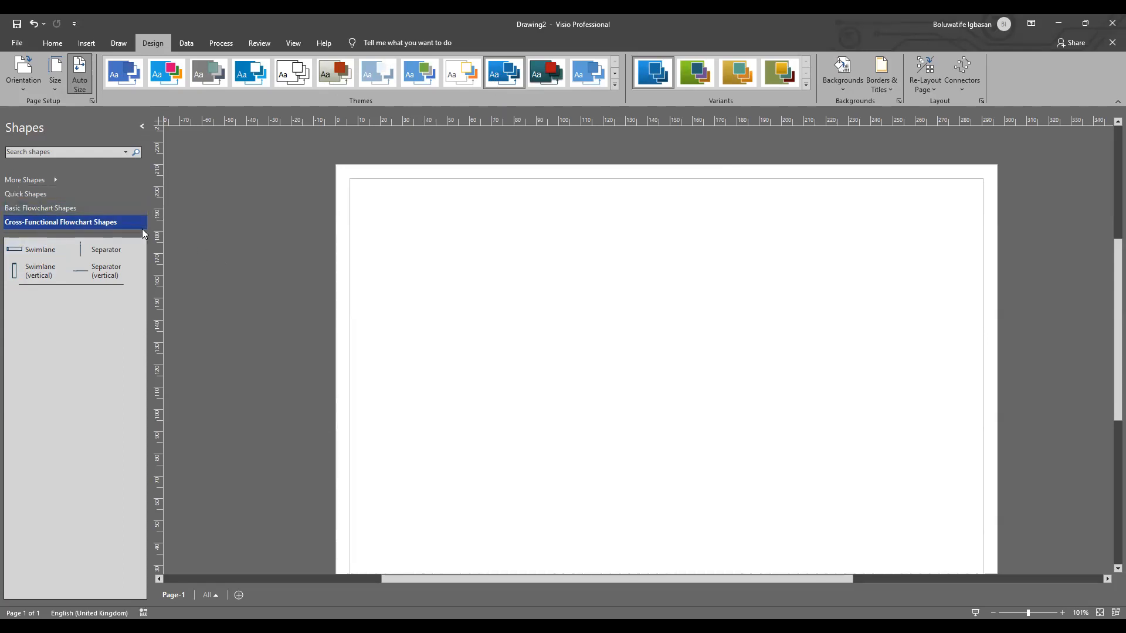
{"action": "left_click", "coordinate": [52, 180]}
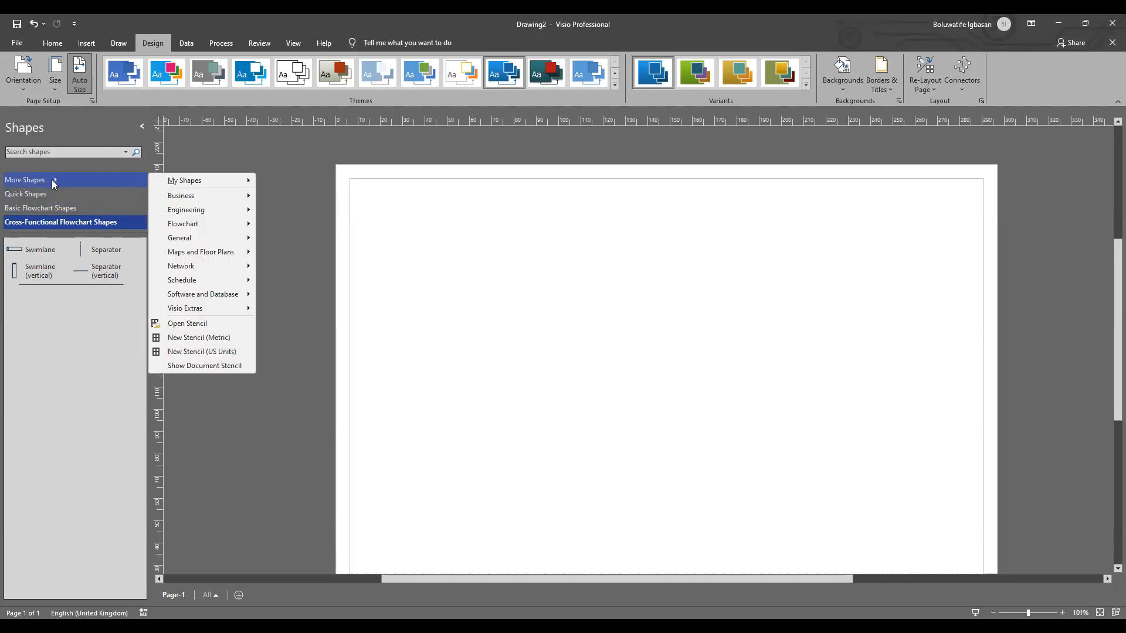
{"action": "left_click", "coordinate": [206, 152]}
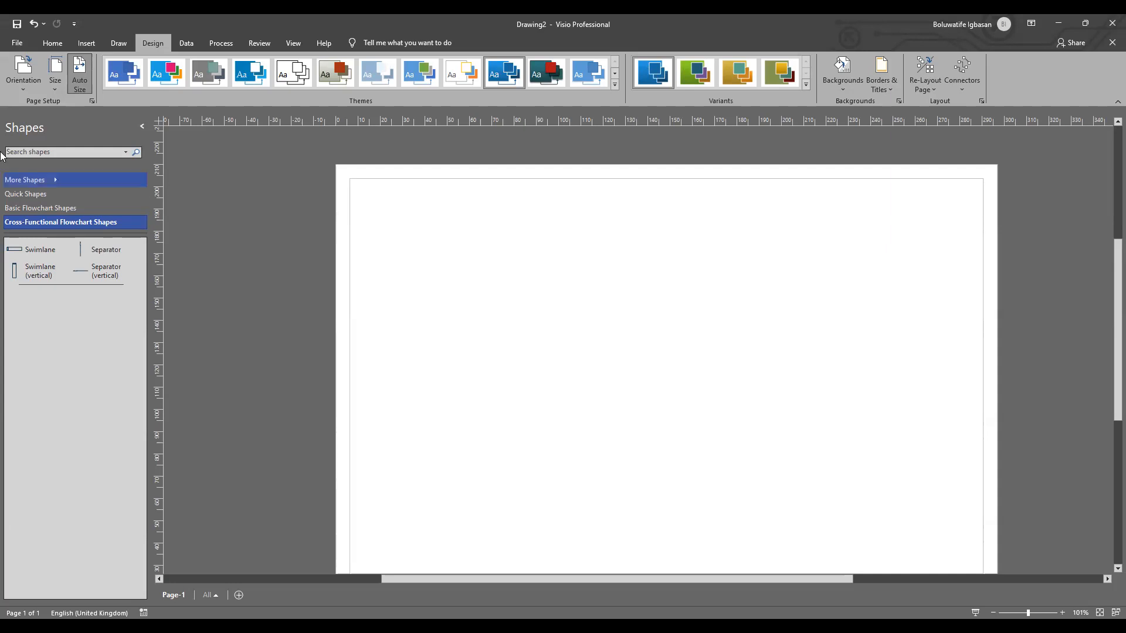
{"action": "left_click", "coordinate": [60, 182]}
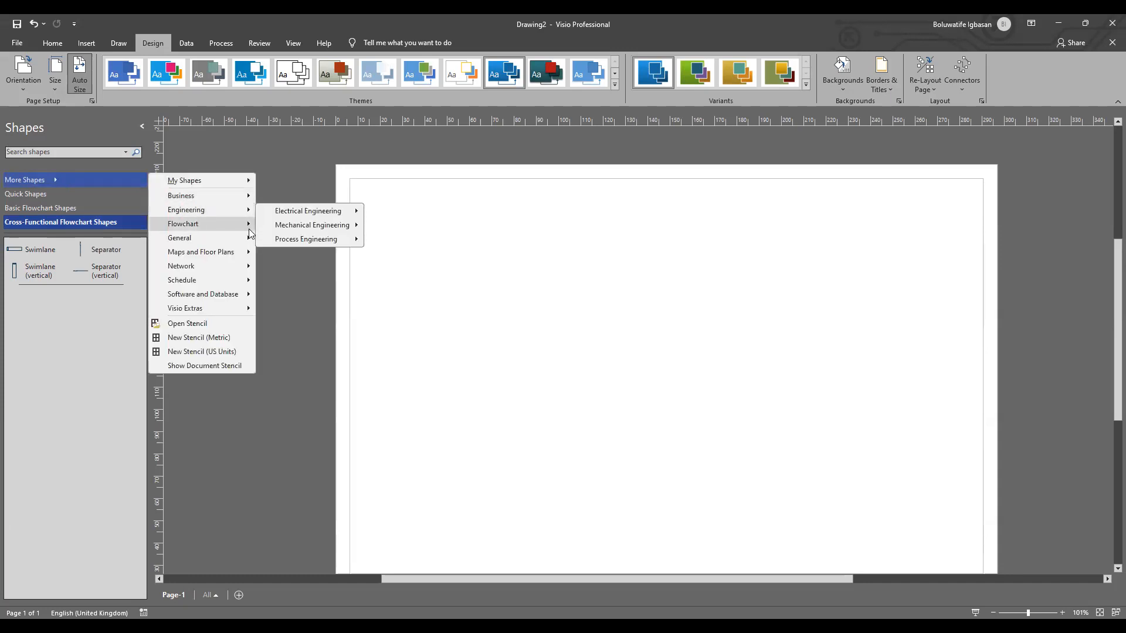
{"action": "mouse_move", "coordinate": [250, 233]}
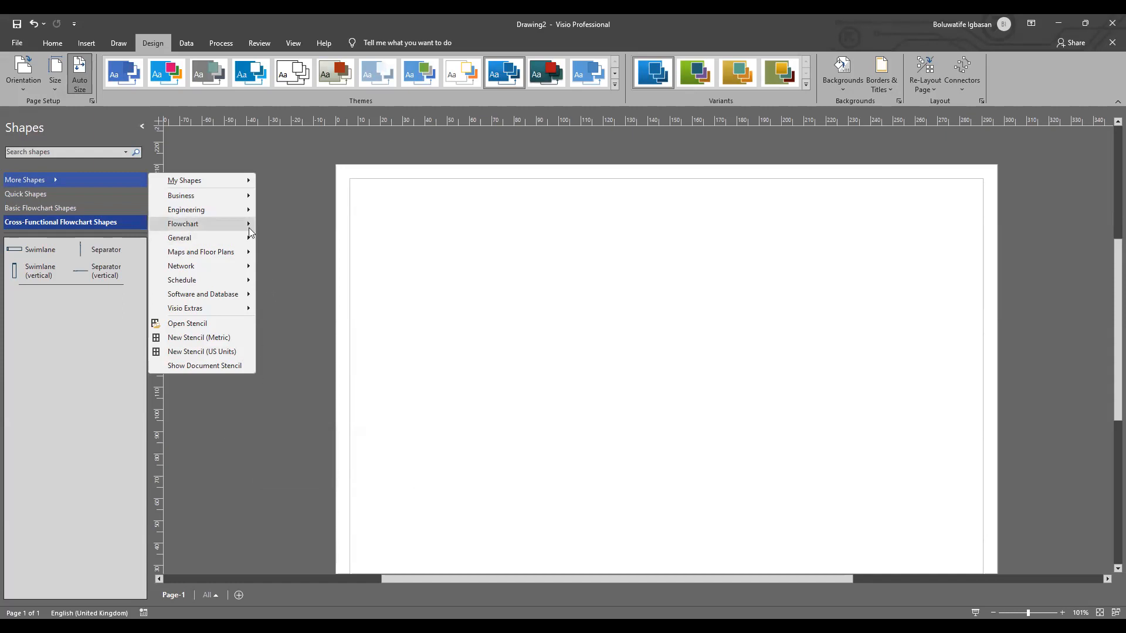
{"action": "left_click", "coordinate": [204, 423]}
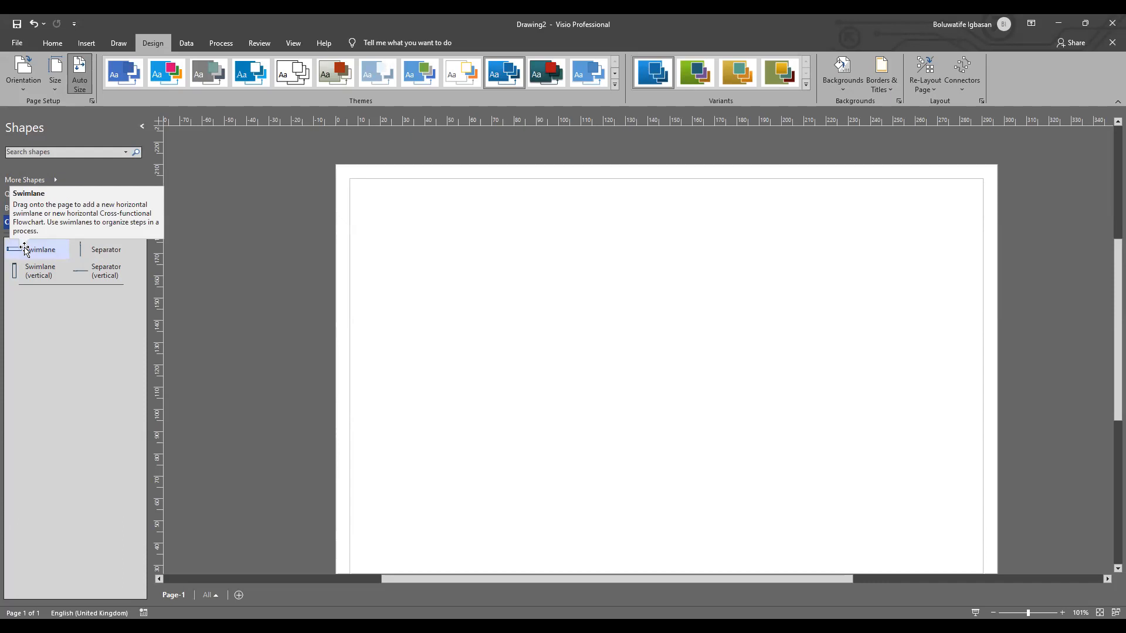
Step: Add a horizontal swimlane to the page and move the resulting cross-functional flowchart up toward the page's upper edge
{"action": "left_click_drag", "start_coordinate": [25, 250], "coordinate": [487, 221]}
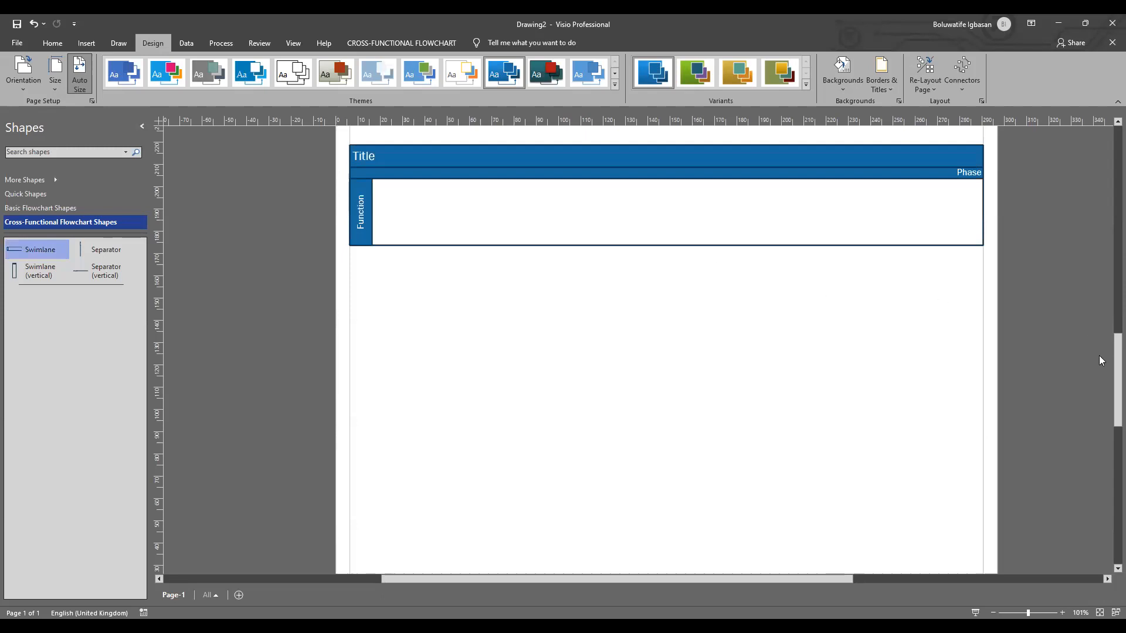
{"action": "left_click_drag", "start_coordinate": [1107, 368], "coordinate": [1107, 322]}
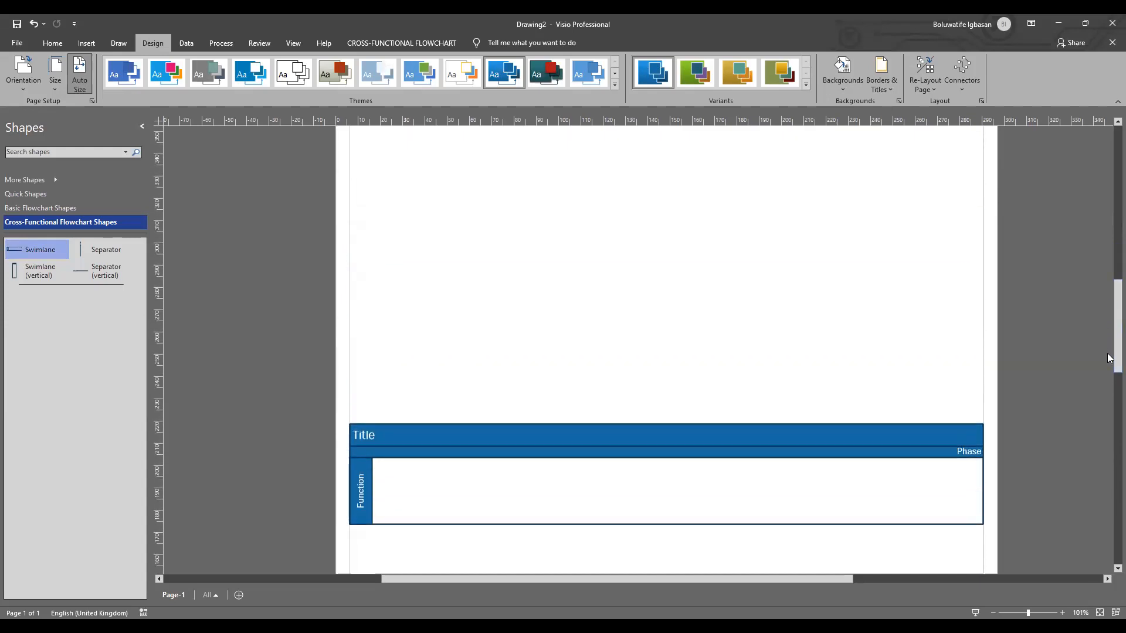
{"action": "left_click_drag", "start_coordinate": [689, 437], "coordinate": [686, 131]}
{"action": "left_click_drag", "start_coordinate": [1110, 343], "coordinate": [1113, 233]}
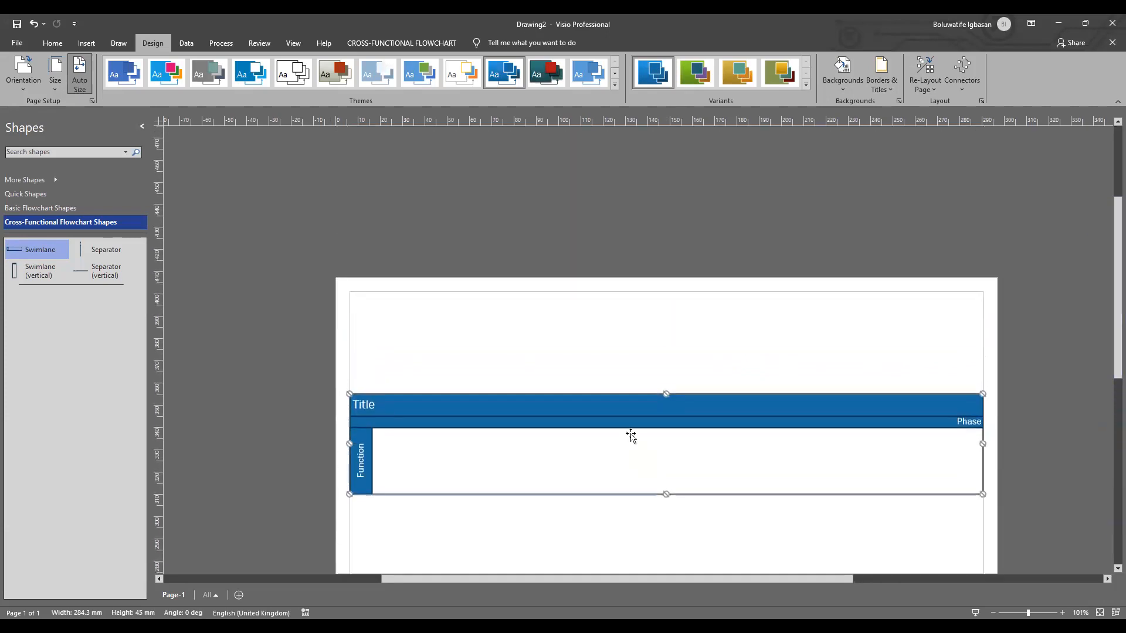
Step: Align the cross-functional flowchart with the page's upper margin and change its phase label to "V.0.1"
{"action": "left_click_drag", "start_coordinate": [622, 402], "coordinate": [618, 304]}
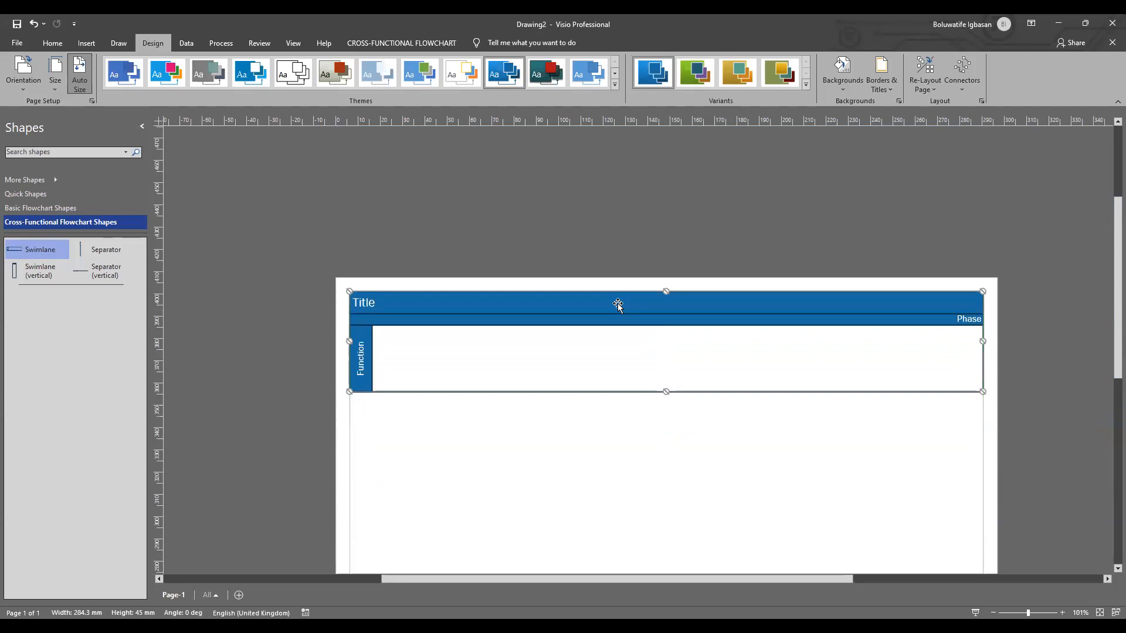
{"action": "left_click", "coordinate": [965, 320]}
{"action": "double_click", "coordinate": [963, 322]}
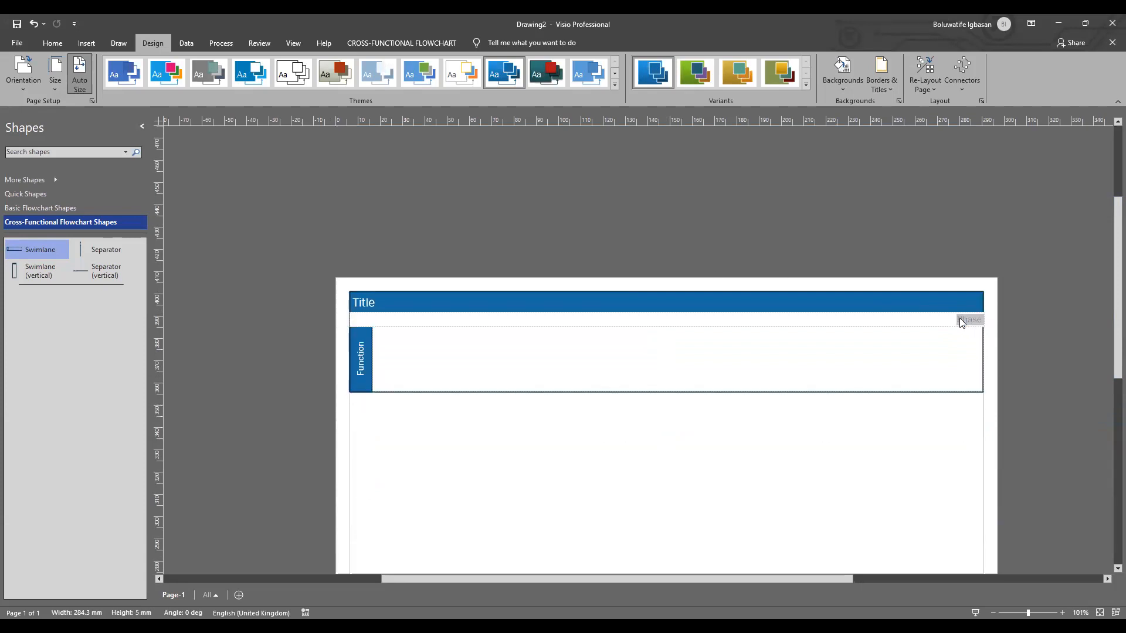
{"action": "type", "text": "V"}
{"action": "type", "text": ".o"}
{"action": "type", "text": "0"}
{"action": "type", "text": ".1"}
{"action": "left_click", "coordinate": [968, 320]}
{"action": "key", "text": "BackSpace"}
{"action": "left_click", "coordinate": [900, 357]}
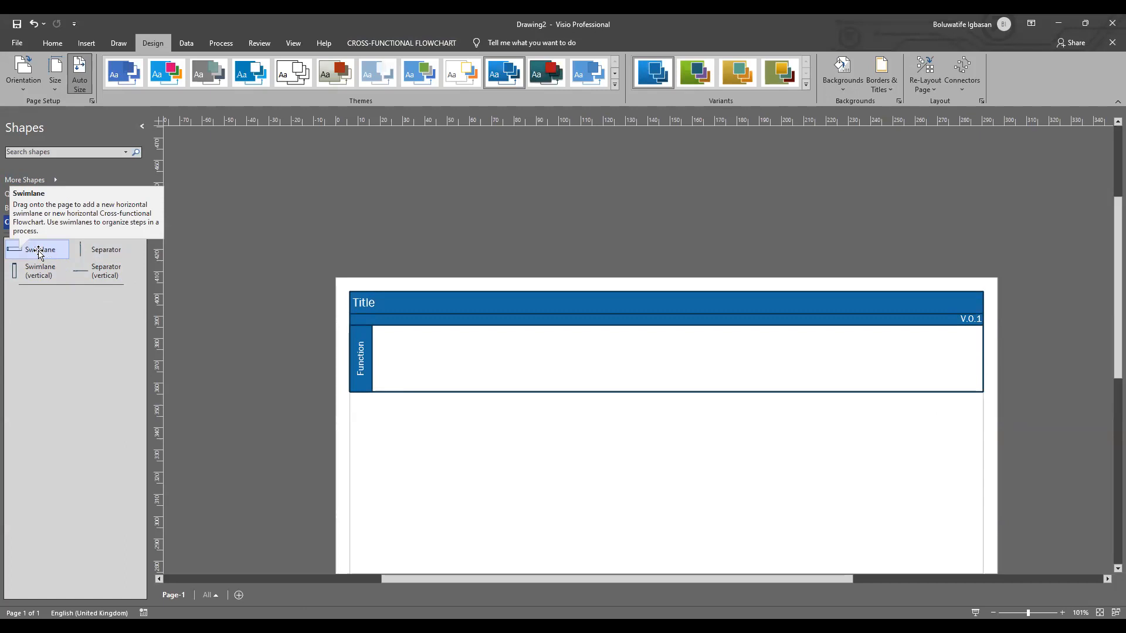
Step: Add a second and a third horizontal swimlane below the first lane of the flowchart
{"action": "left_click_drag", "start_coordinate": [39, 252], "coordinate": [551, 430]}
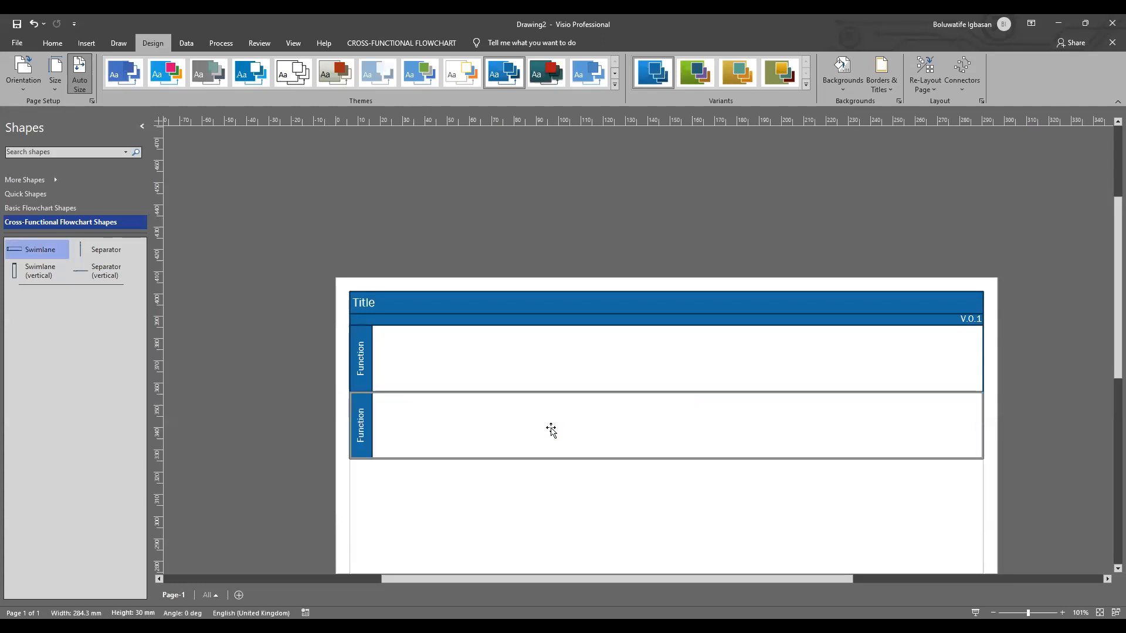
{"action": "double_click", "coordinate": [360, 358]}
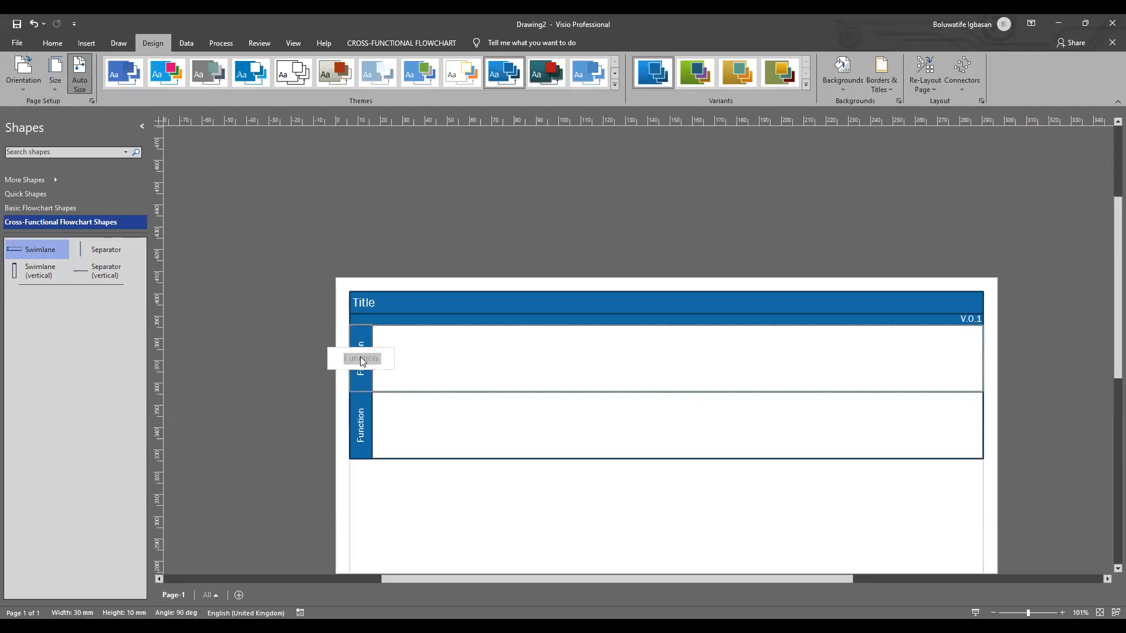
{"action": "left_click", "coordinate": [462, 358]}
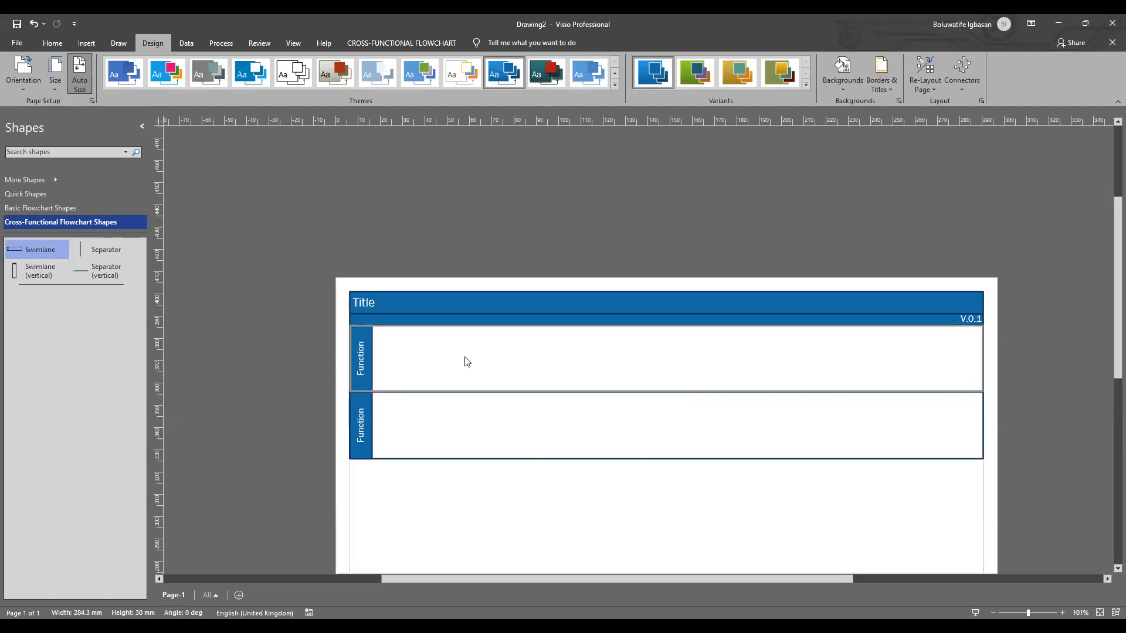
{"action": "double_click", "coordinate": [375, 303]}
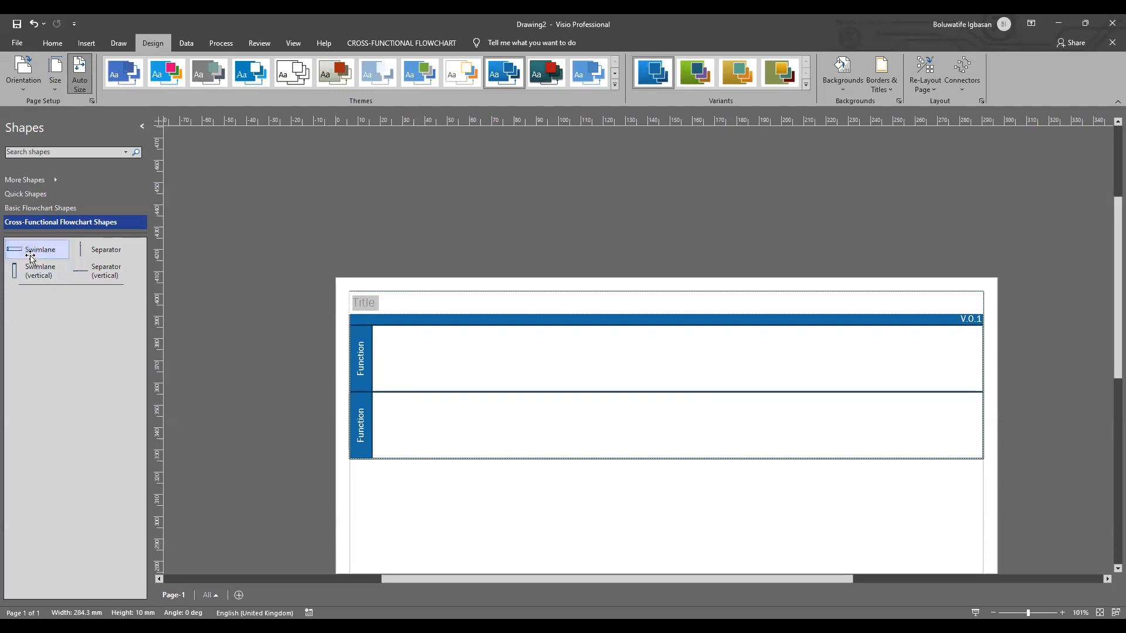
{"action": "left_click_drag", "start_coordinate": [30, 253], "coordinate": [546, 499]}
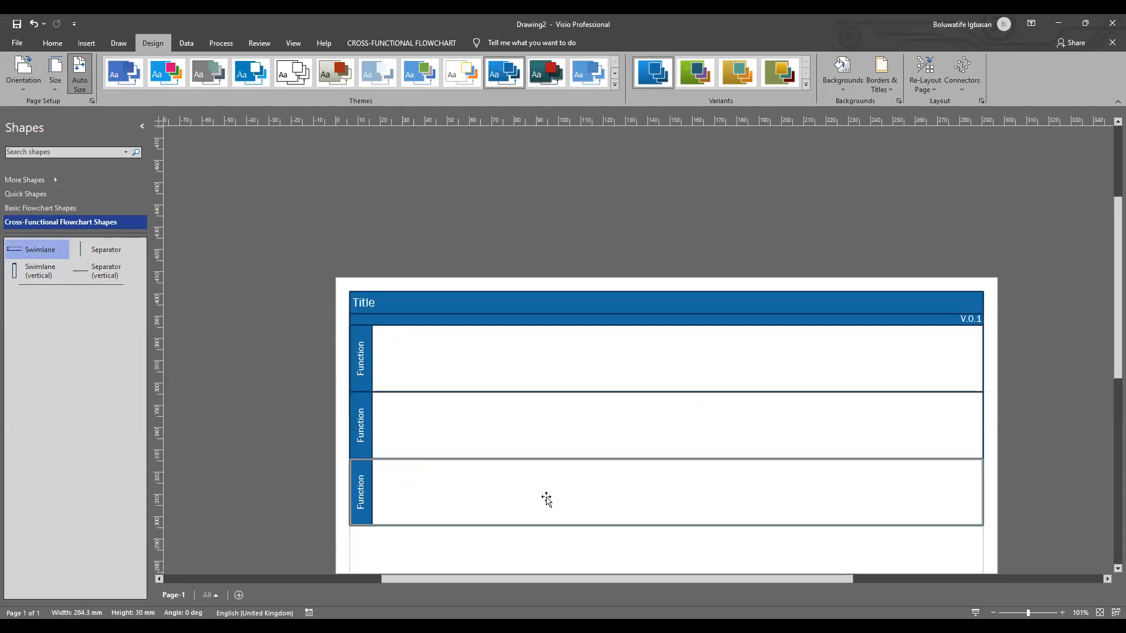
Step: Replace the flowchart's title text with "Super eagles Fan Club"
{"action": "left_click", "coordinate": [378, 303]}
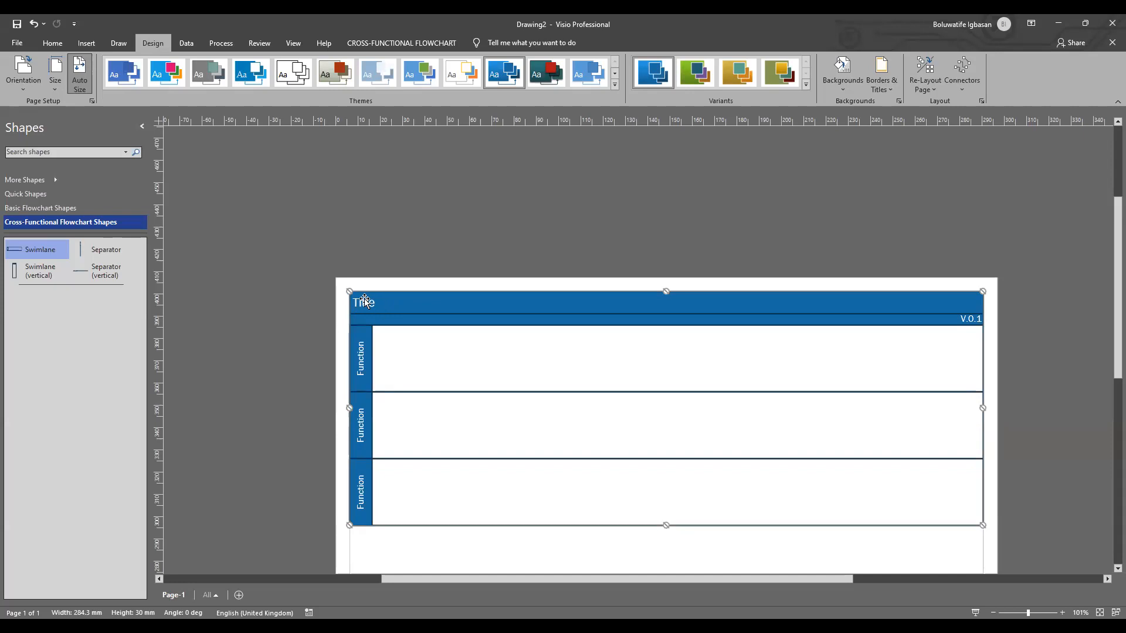
{"action": "double_click", "coordinate": [367, 303]}
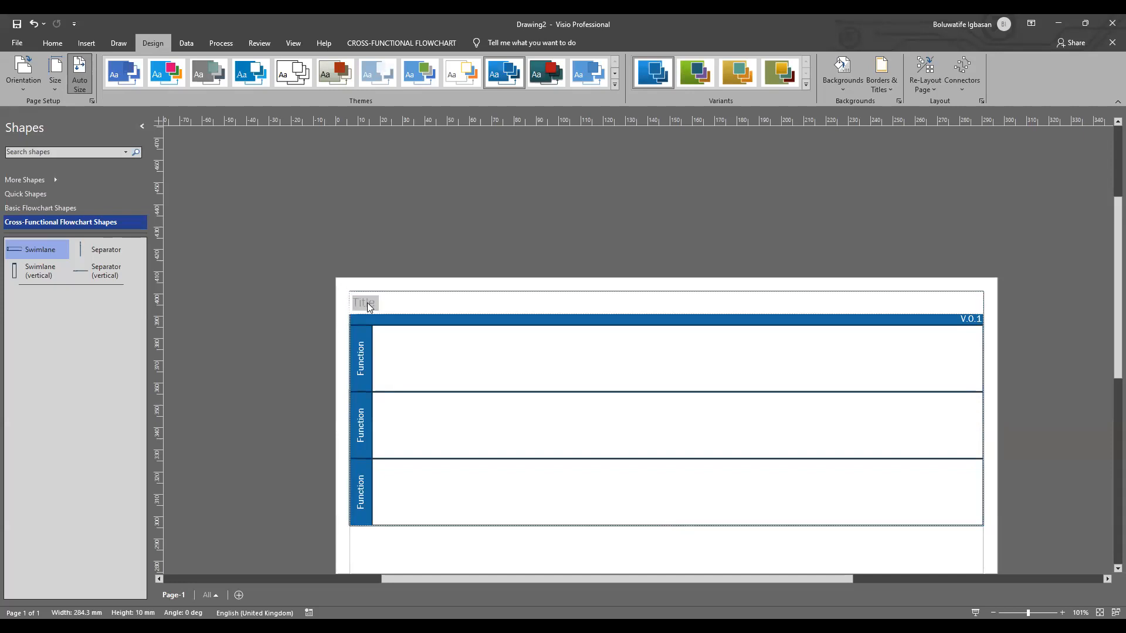
{"action": "type", "text": "SU"}
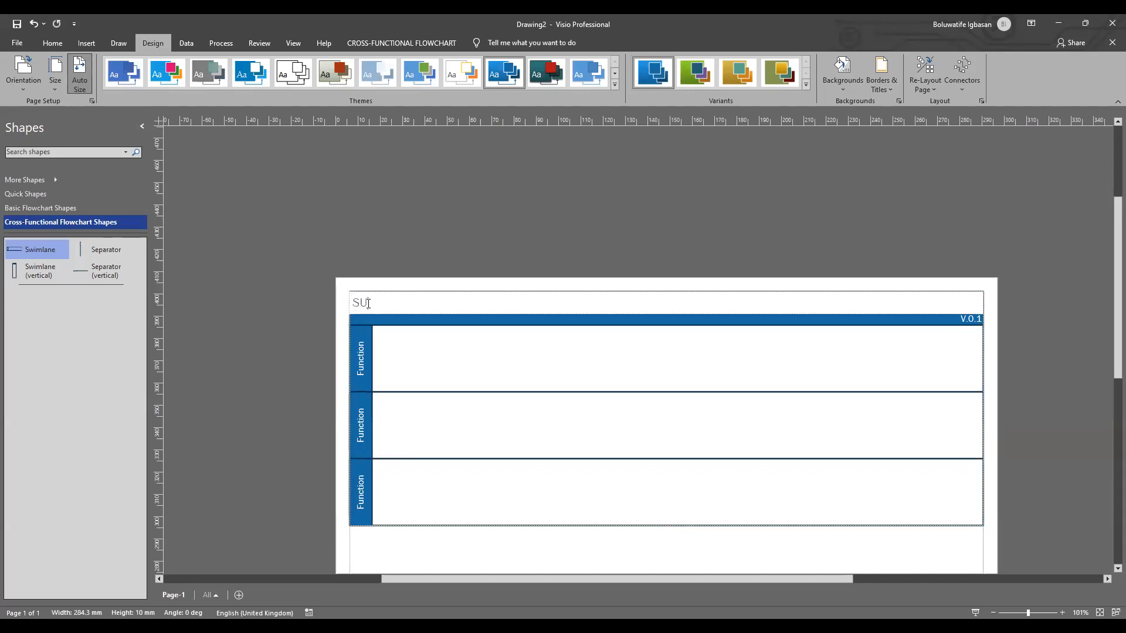
{"action": "type", "text": "per"}
{"action": "key", "text": "BackSpace"}
{"action": "key", "text": "BackSpace"}
{"action": "key", "text": "BackSpace"}
{"action": "key", "text": "BackSpace"}
{"action": "type", "text": "u"}
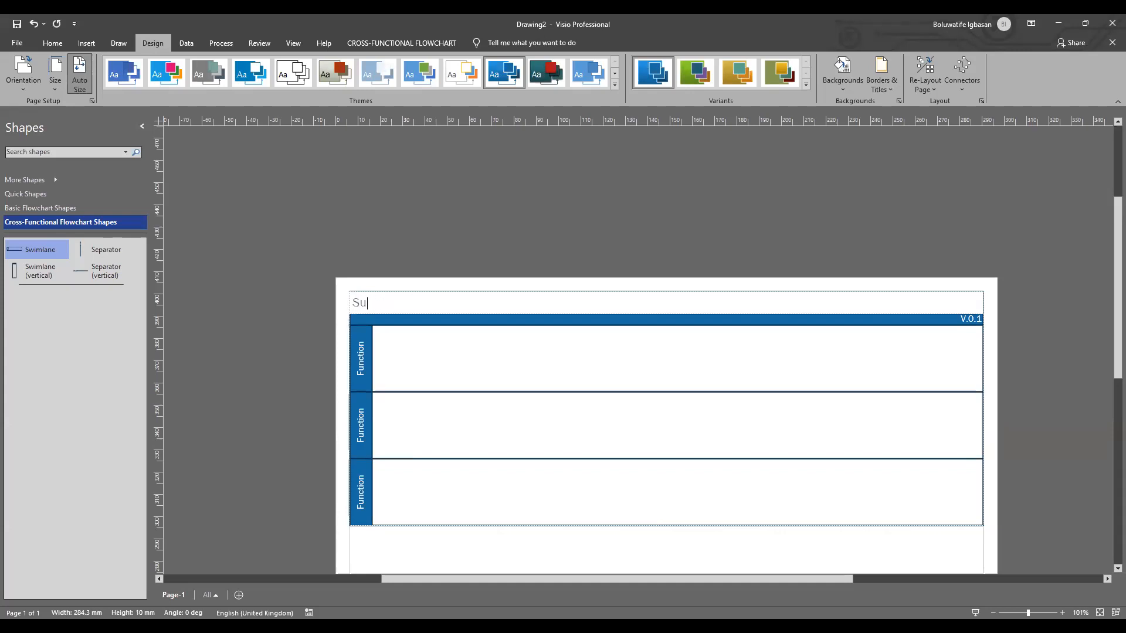
{"action": "type", "text": "peregales"}
{"action": "left_click", "coordinate": [386, 303]}
{"action": "left_click", "coordinate": [408, 304]}
{"action": "key", "text": "BackSpace"}
{"action": "key", "text": "BackSpace"}
{"action": "type", "text": "ag"}
{"action": "left_click", "coordinate": [428, 305]}
{"action": "type", "text": "Fan Club"}
{"action": "left_click", "coordinate": [413, 363]}
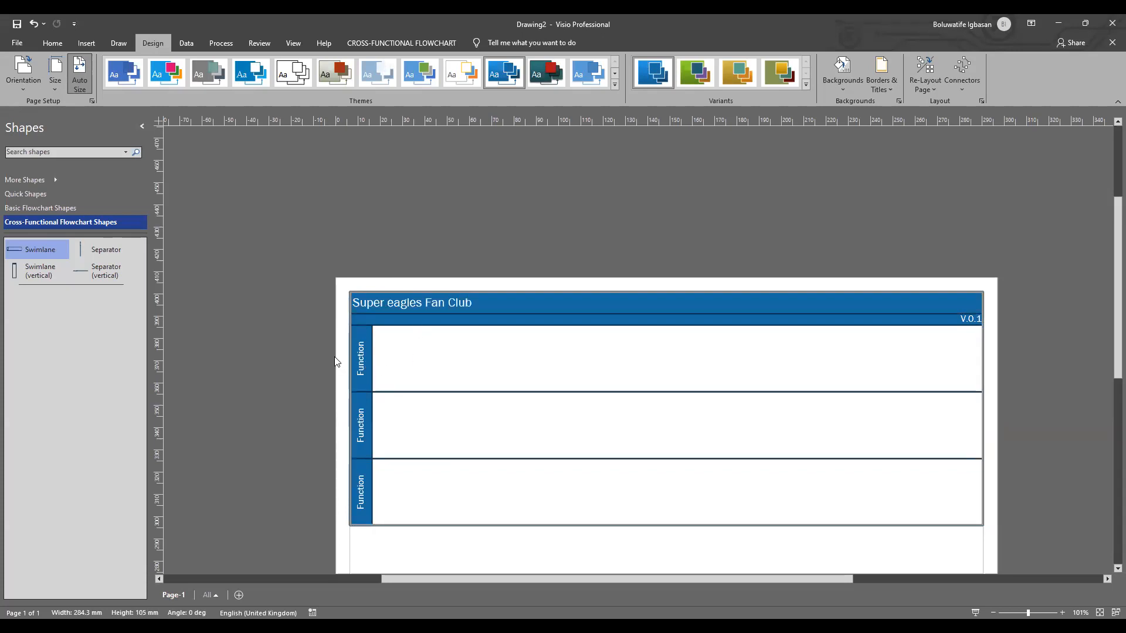
{"action": "left_click", "coordinate": [305, 349]}
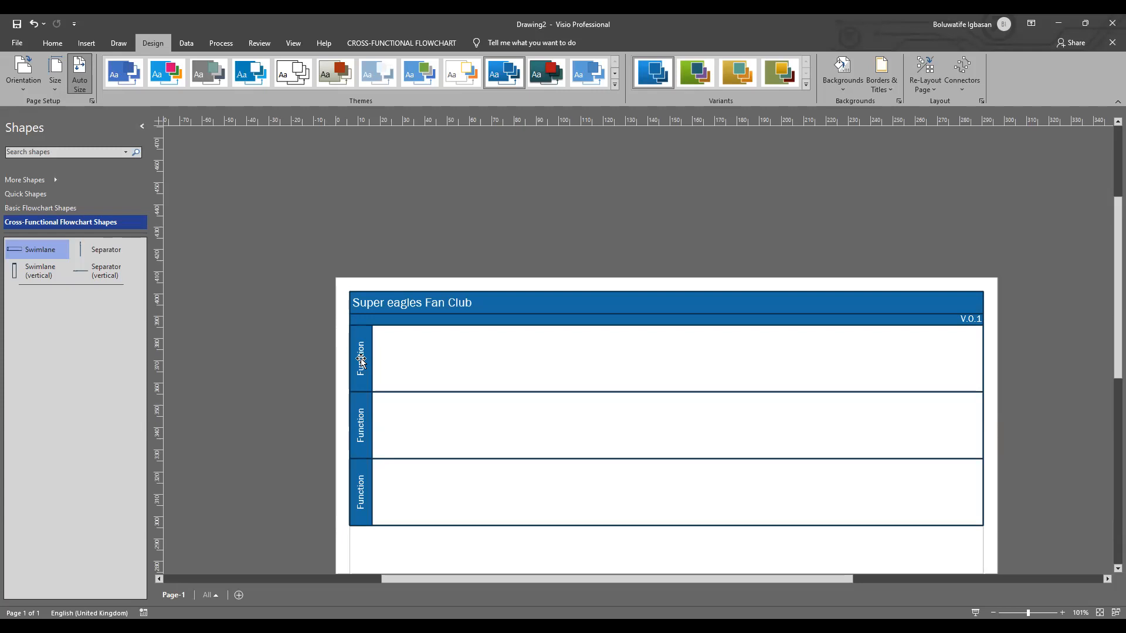
Step: Label the first swimlane "User" and the second swimlane "System"
{"action": "left_click", "coordinate": [360, 359]}
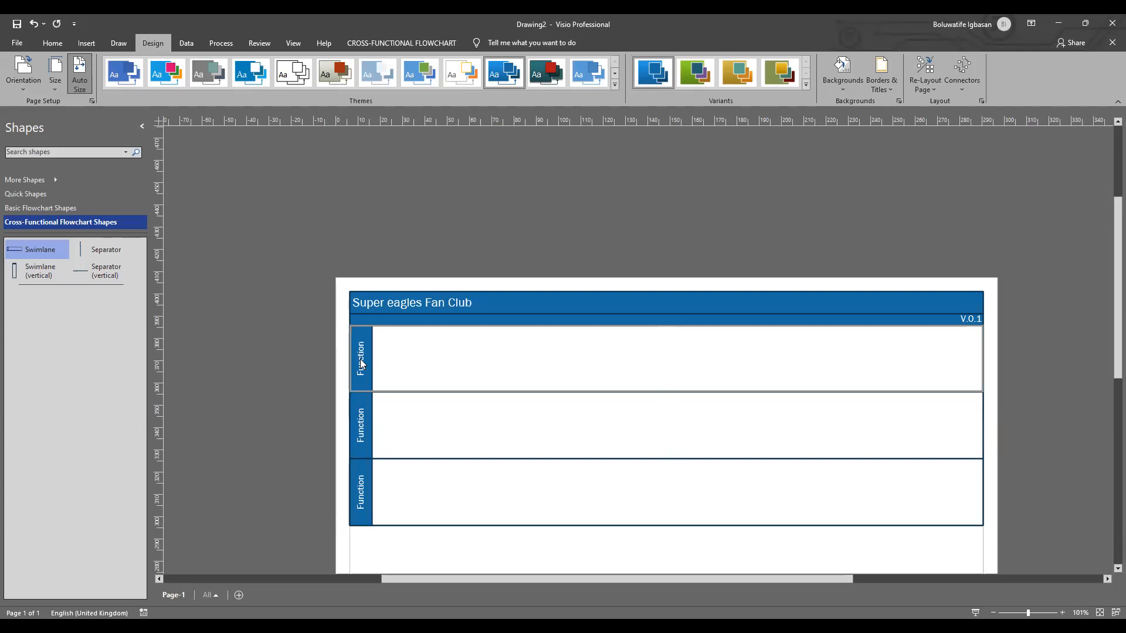
{"action": "double_click", "coordinate": [360, 359]}
{"action": "type", "text": "User"}
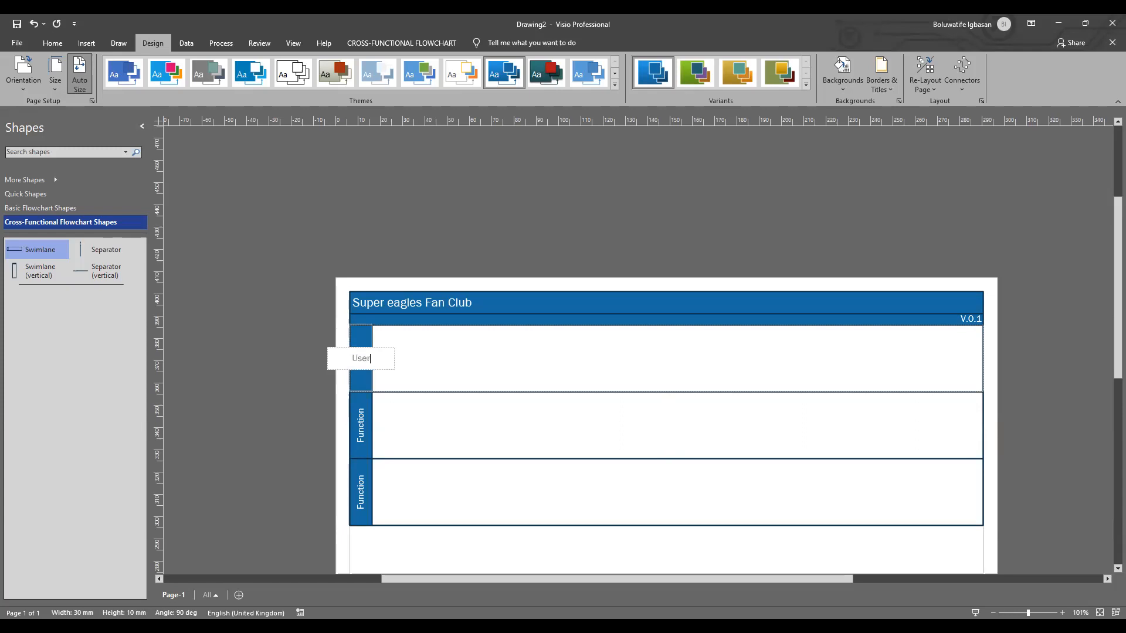
{"action": "double_click", "coordinate": [361, 434]}
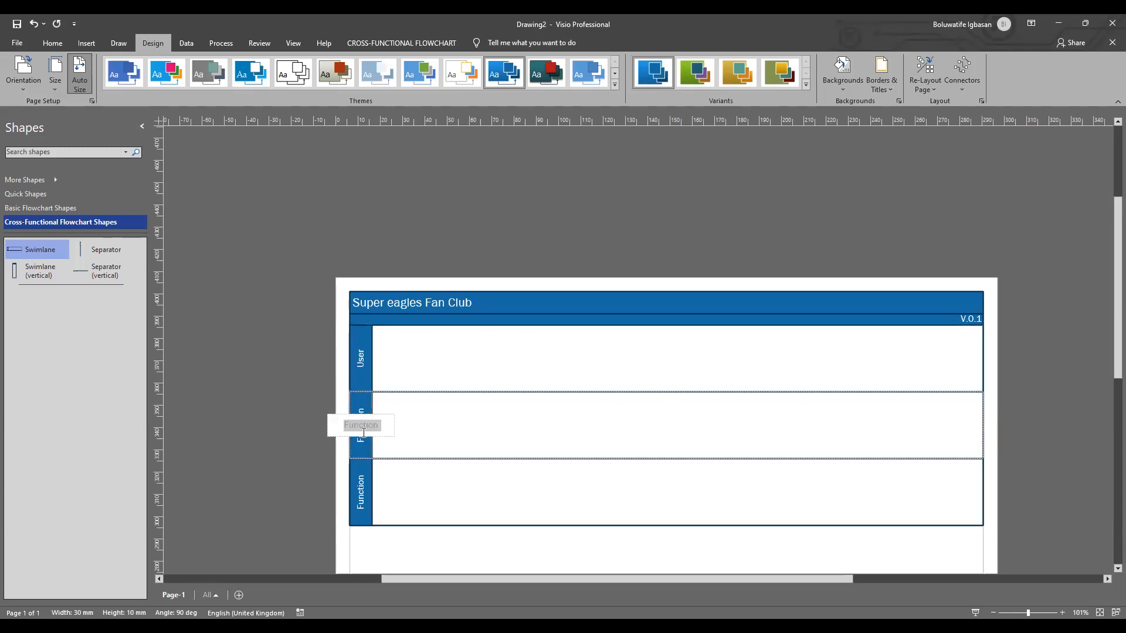
{"action": "type", "text": "System"}
Step: Delete the unlabelled third swimlane beneath the System lane
{"action": "left_click", "coordinate": [434, 493]}
{"action": "left_click", "coordinate": [360, 475]}
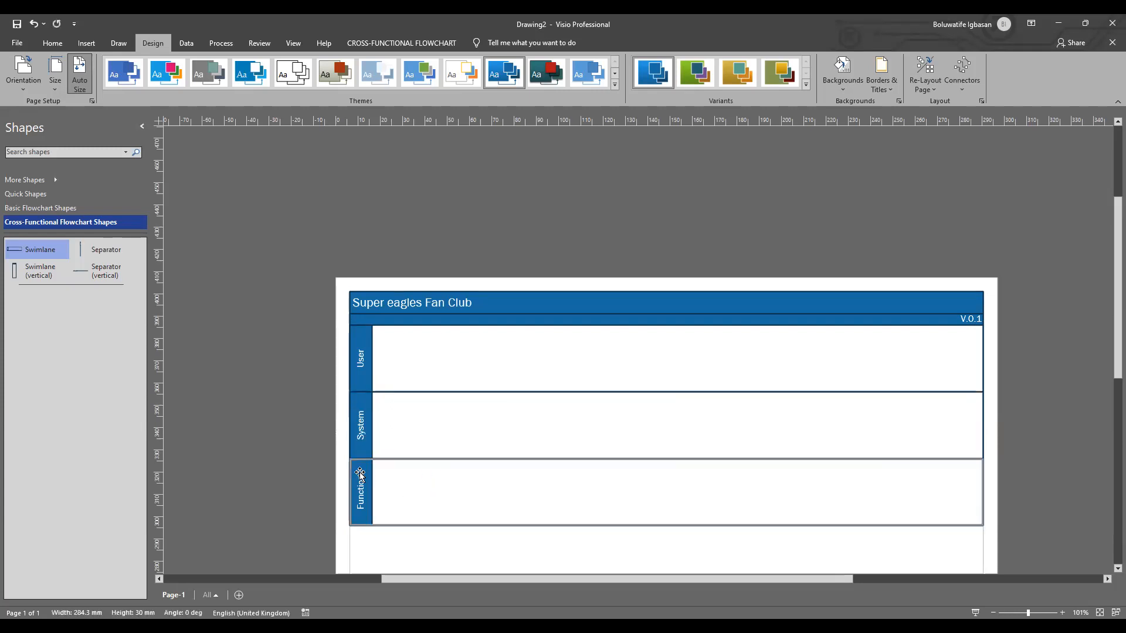
{"action": "key", "text": "Delete"}
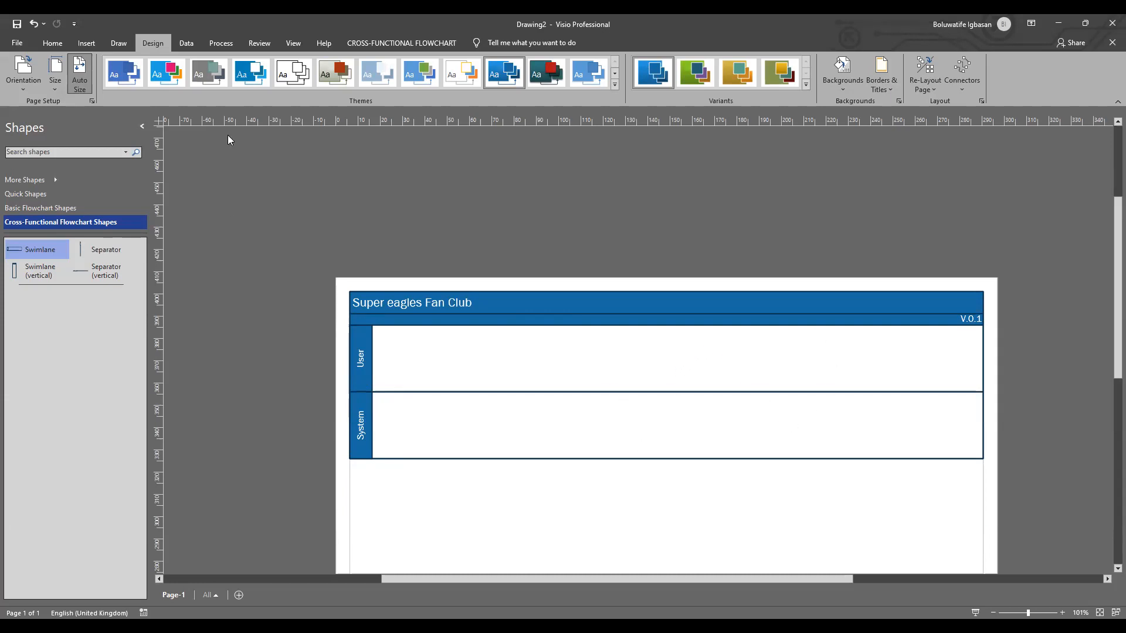
Step: Turn on AutoConnect for the drawing
{"action": "left_click", "coordinate": [293, 44]}
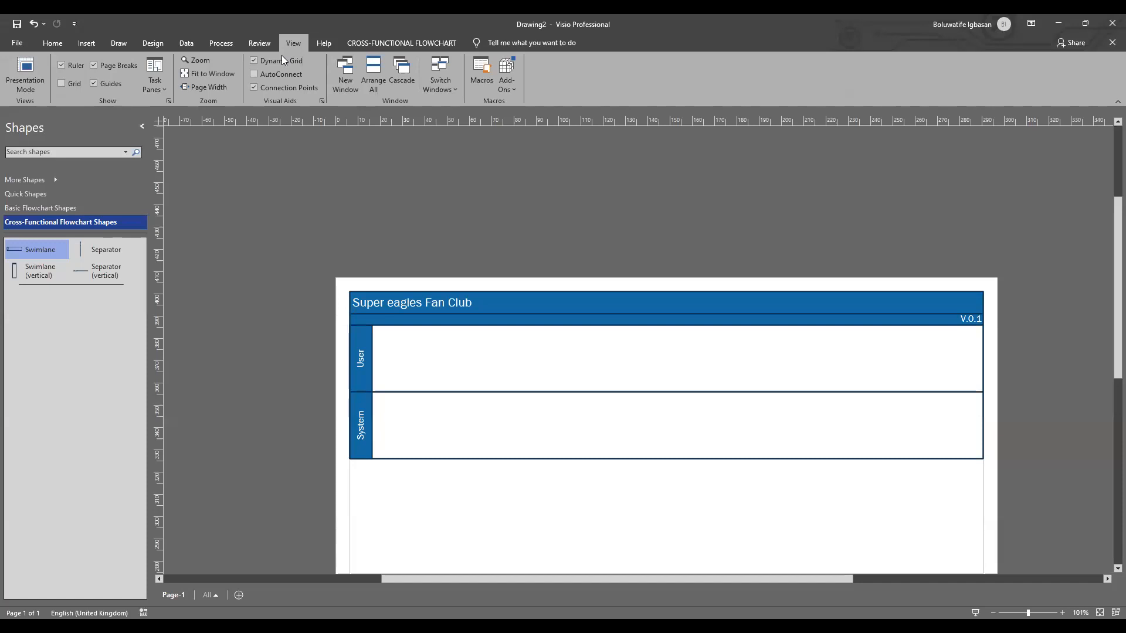
{"action": "left_click", "coordinate": [254, 75]}
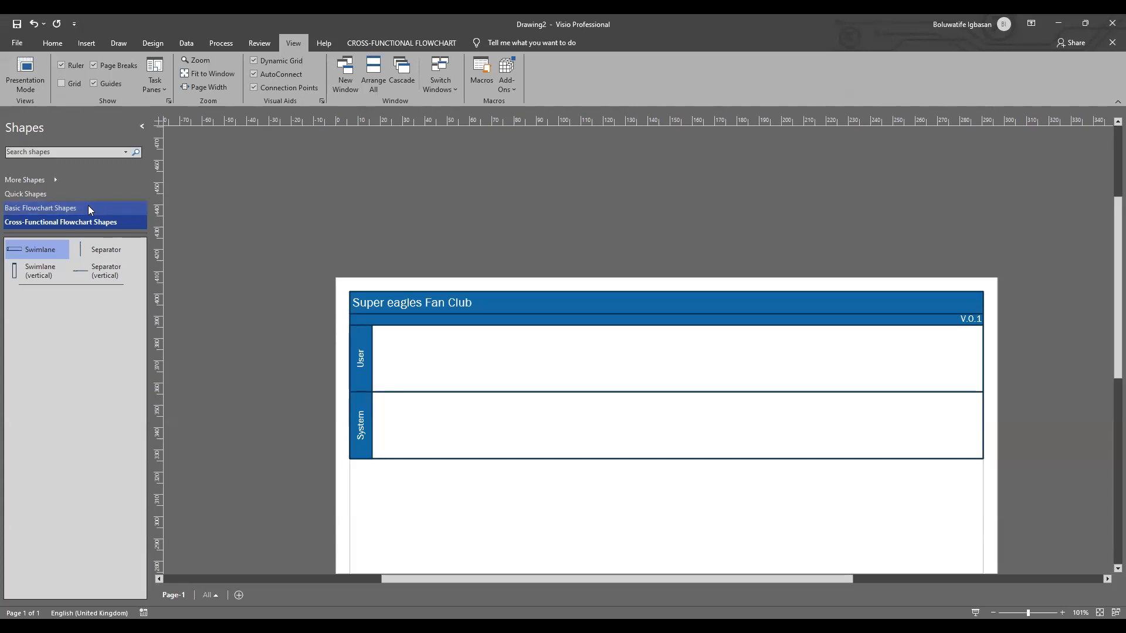
Step: Look through the Quick Shapes and Cross-Functional Flowchart Shapes, leaving the Basic Flowchart Shapes stencil active
{"action": "left_click", "coordinate": [42, 198]}
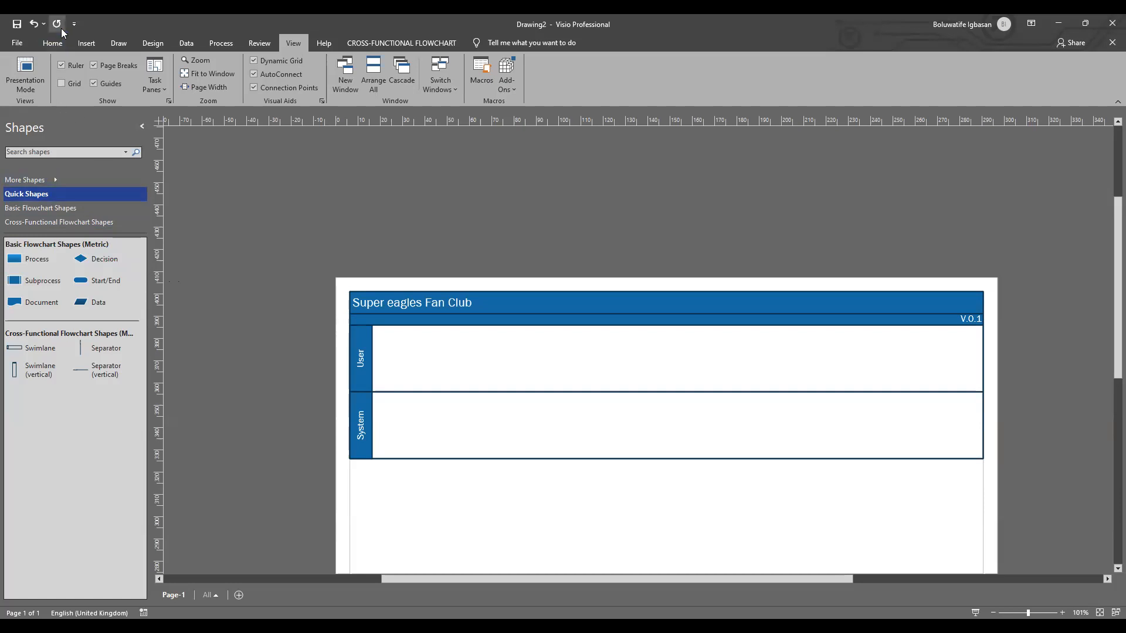
{"action": "left_click", "coordinate": [54, 43]}
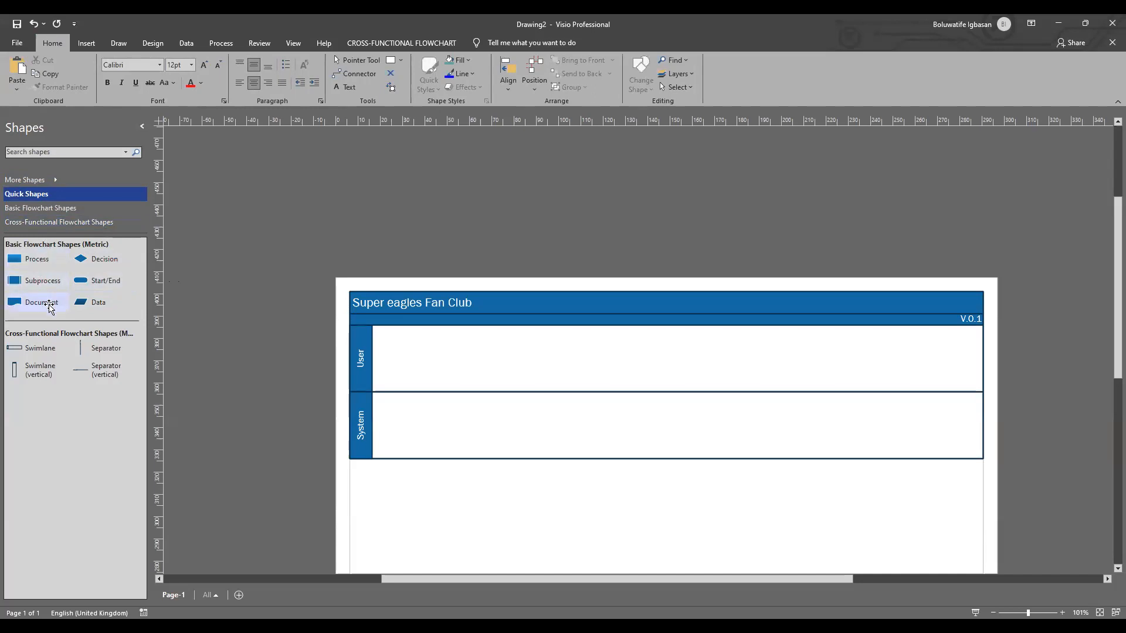
{"action": "left_click", "coordinate": [47, 208]}
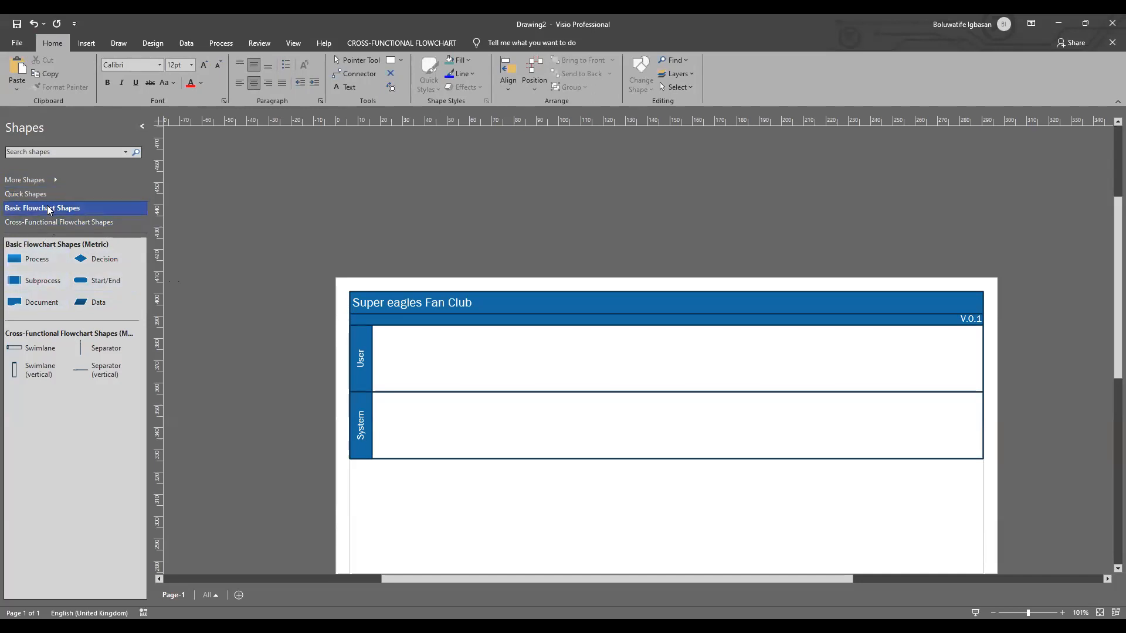
{"action": "left_click", "coordinate": [52, 221]}
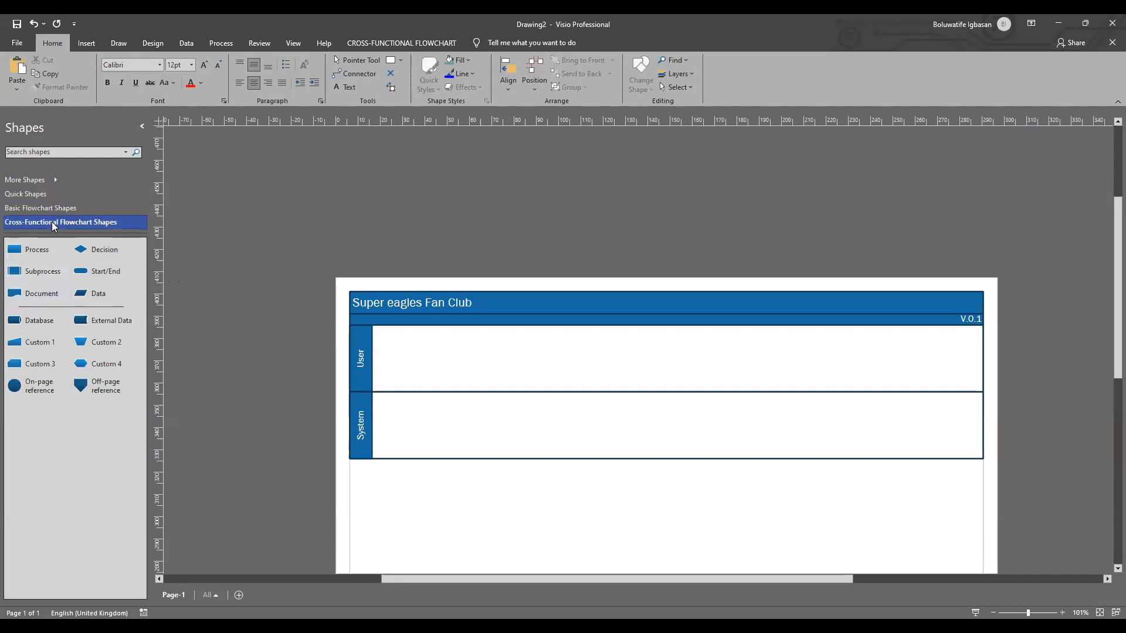
{"action": "left_click", "coordinate": [49, 206]}
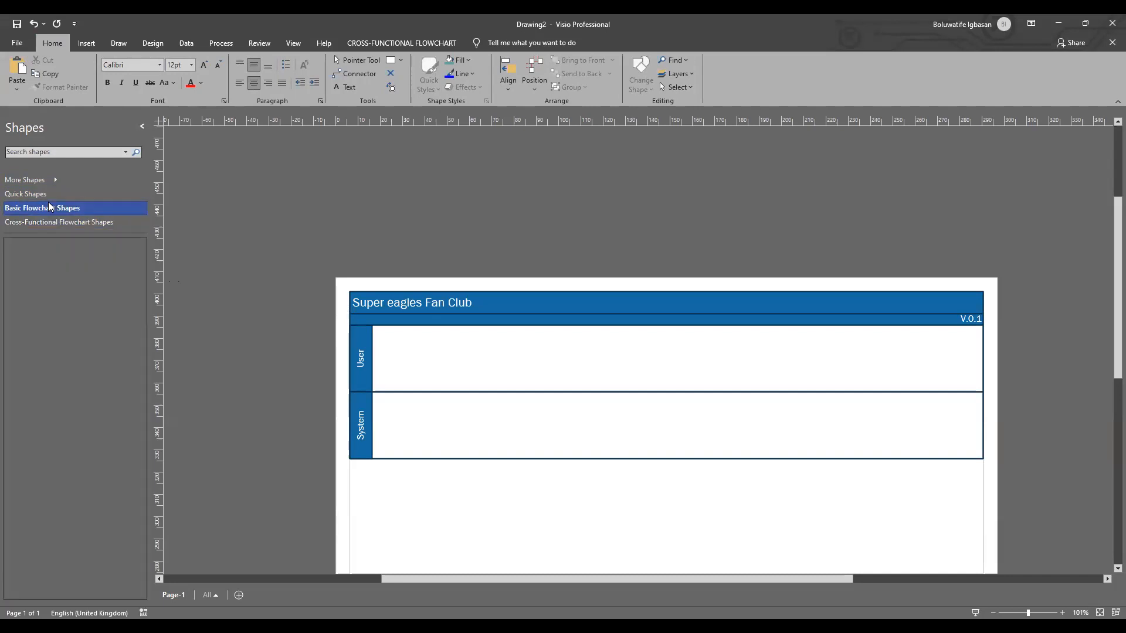
{"action": "left_click", "coordinate": [49, 225]}
{"action": "left_click", "coordinate": [48, 206]}
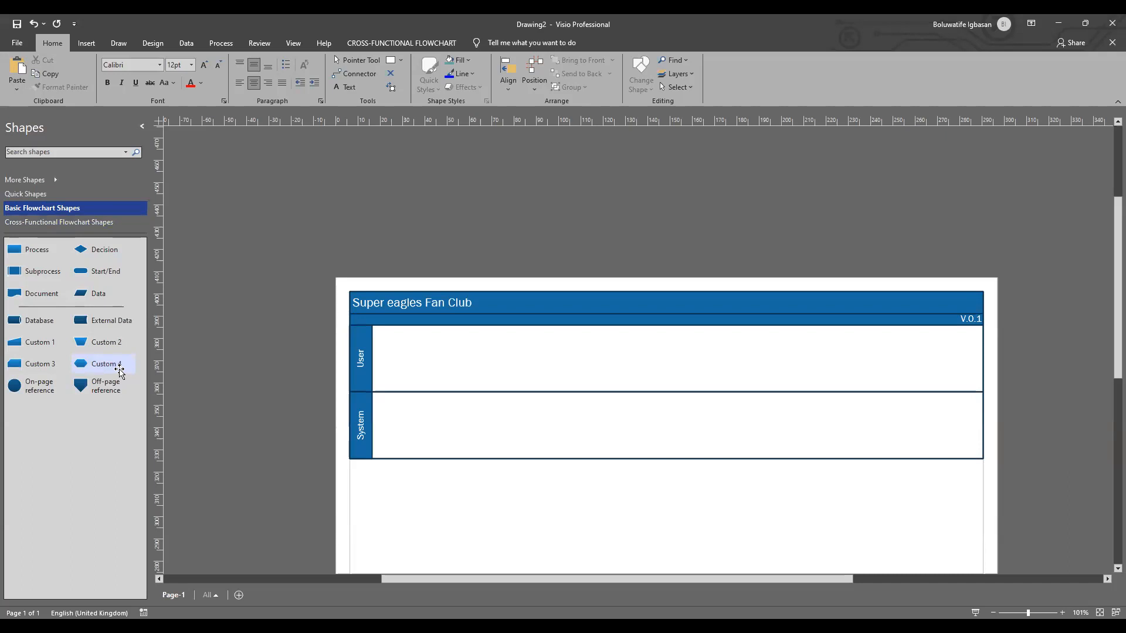
Step: Place a Start/End shape at the left end of the User swimlane and label it "Start"
{"action": "left_click", "coordinate": [120, 372]}
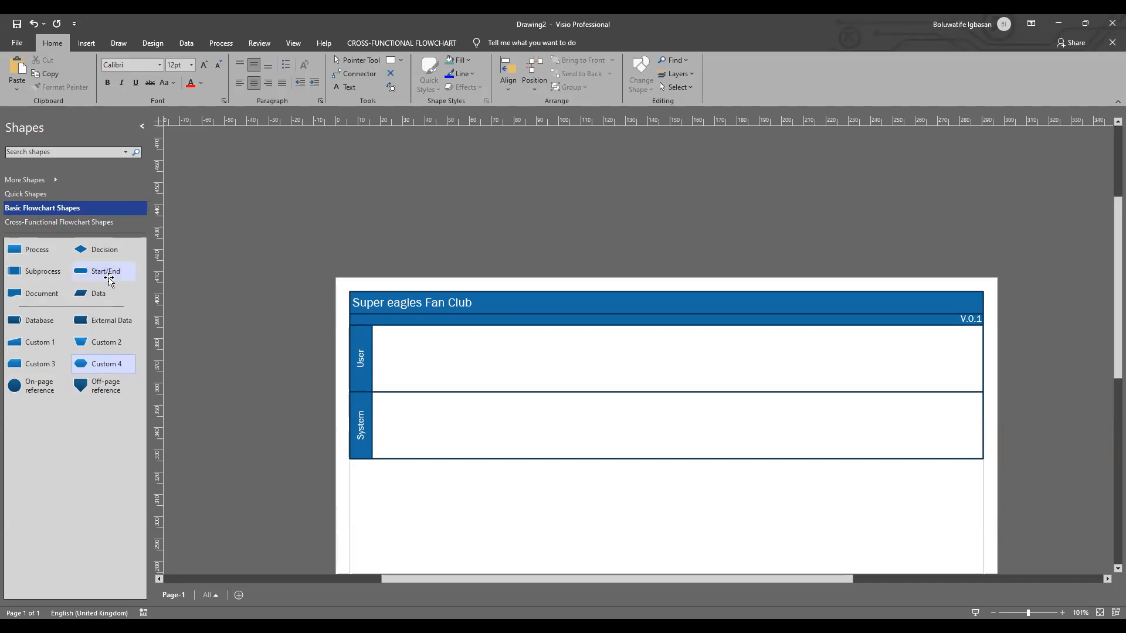
{"action": "left_click", "coordinate": [105, 273]}
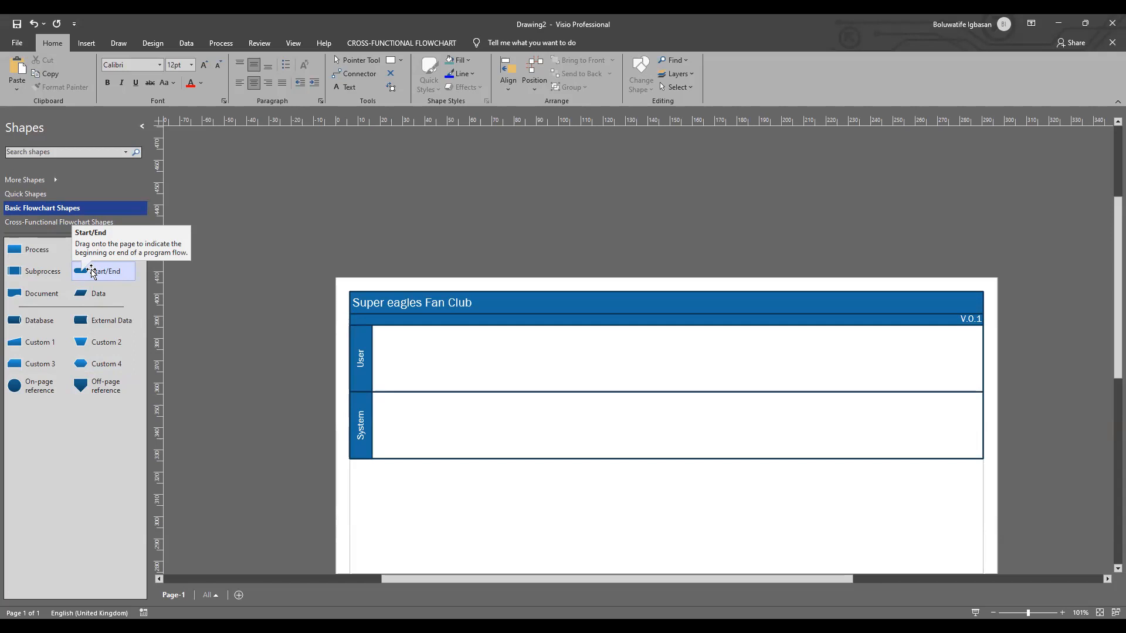
{"action": "left_click_drag", "start_coordinate": [92, 271], "coordinate": [403, 359]}
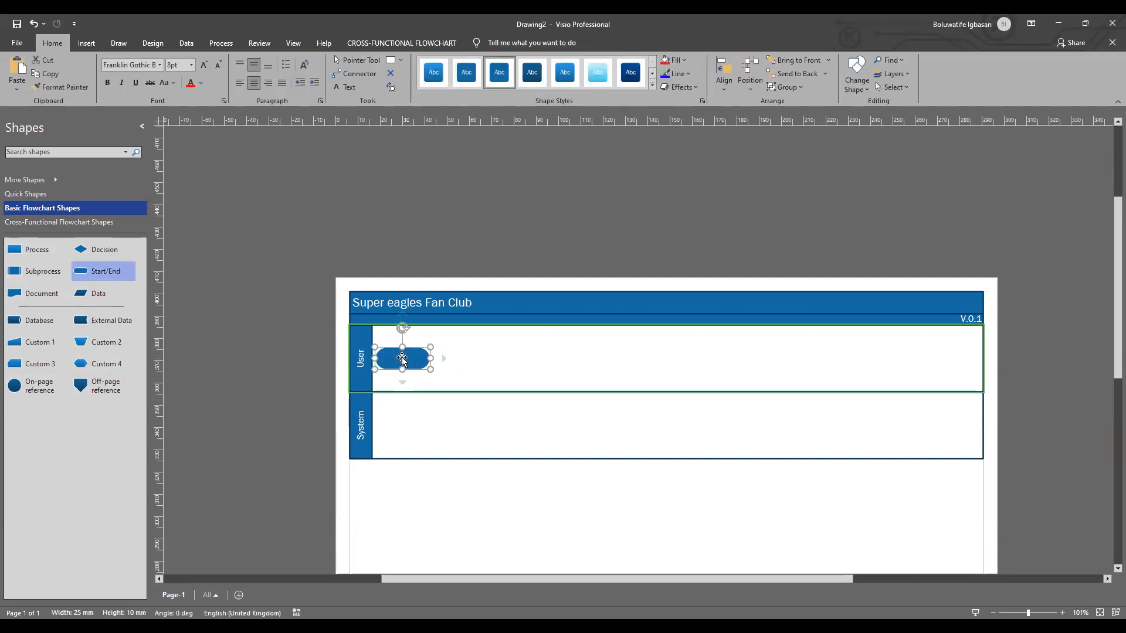
{"action": "double_click", "coordinate": [402, 359]}
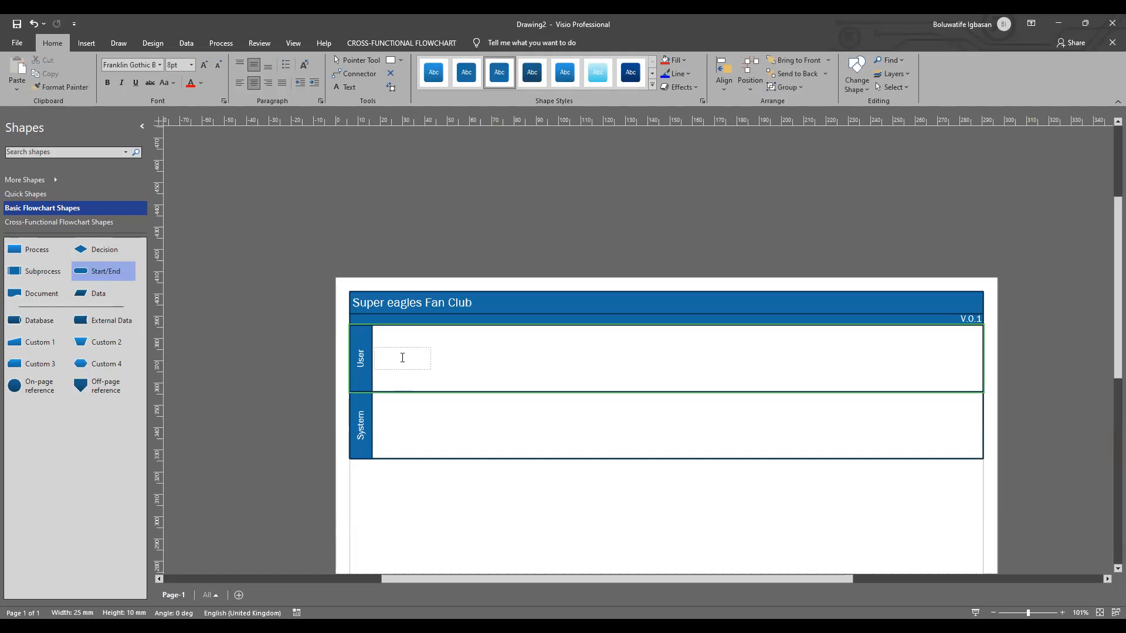
{"action": "type", "text": "Start"}
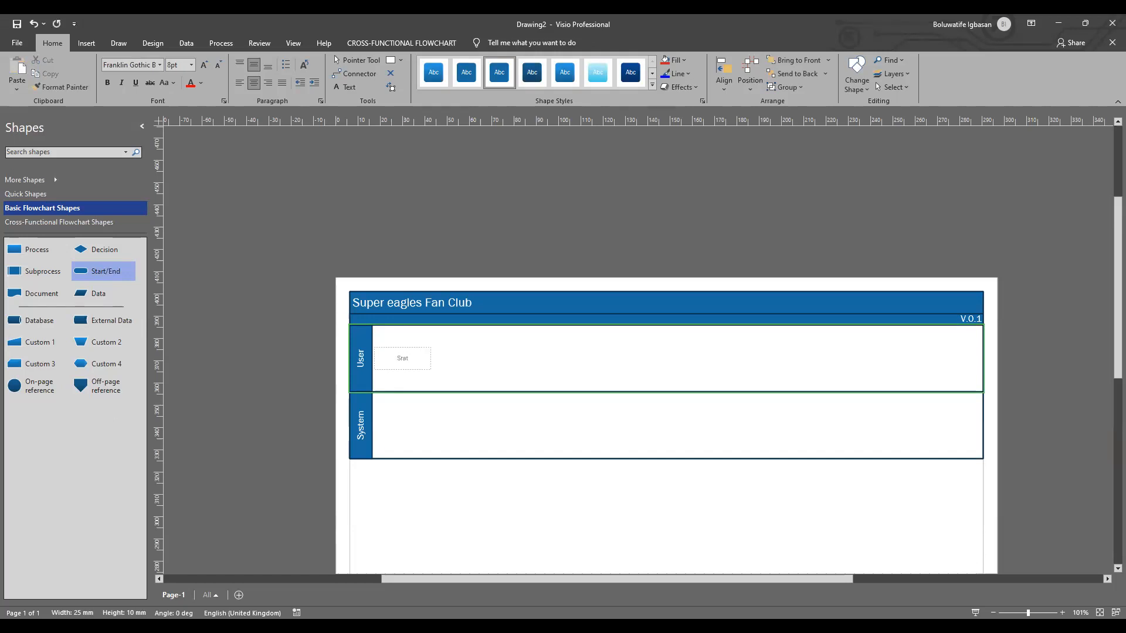
{"action": "key", "text": "BackSpace"}
{"action": "key", "text": "BackSpace"}
{"action": "key", "text": "BackSpace"}
{"action": "key", "text": "BackSpace"}
{"action": "type", "text": "tart"}
Step: Set the font size of the Start shape's label to 12 pt
{"action": "left_click_drag", "start_coordinate": [411, 359], "coordinate": [386, 357]}
{"action": "scroll", "coordinate": [385, 355], "scroll_direction": "down", "scroll_amount": 6}
{"action": "scroll", "coordinate": [384, 356], "scroll_direction": "right", "scroll_amount": 5}
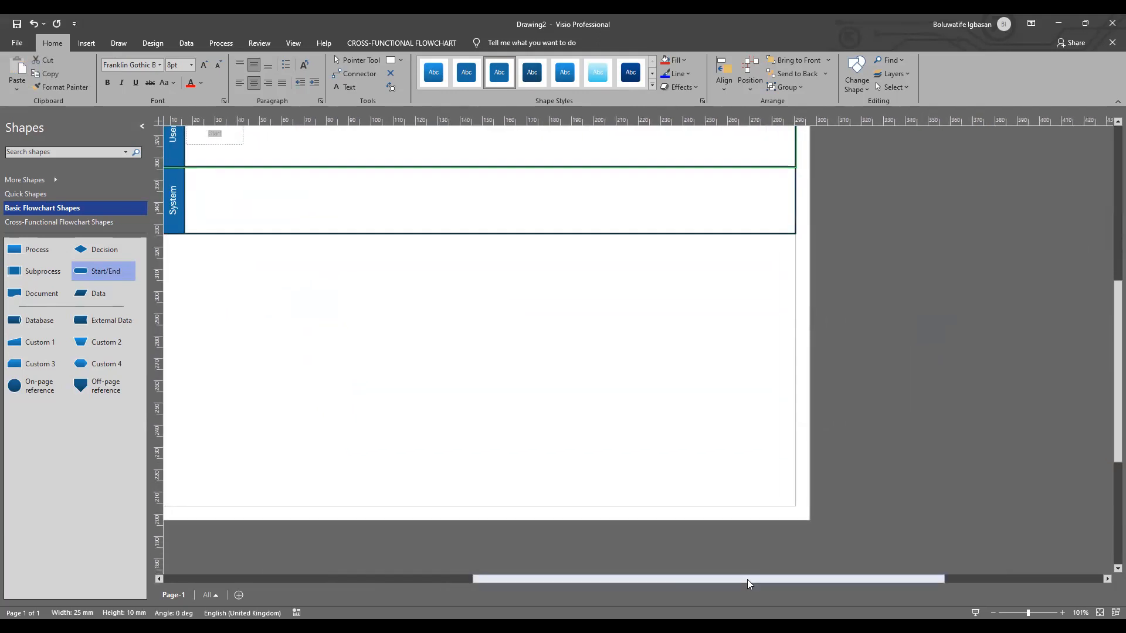
{"action": "left_click_drag", "start_coordinate": [744, 579], "coordinate": [632, 595]}
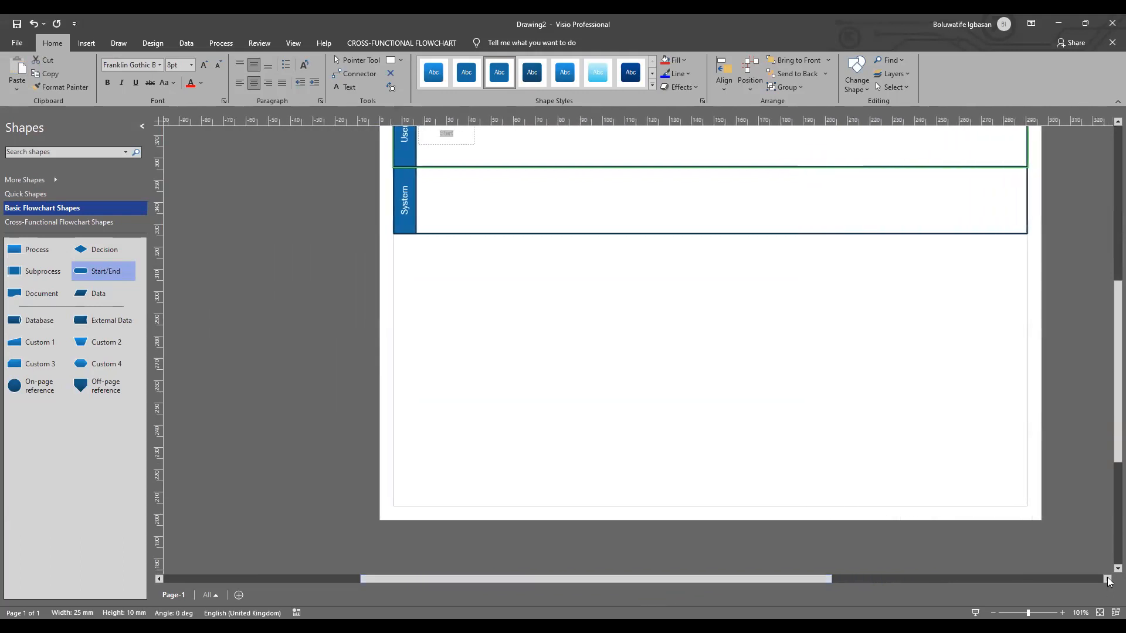
{"action": "left_click_drag", "start_coordinate": [1109, 399], "coordinate": [1109, 323]}
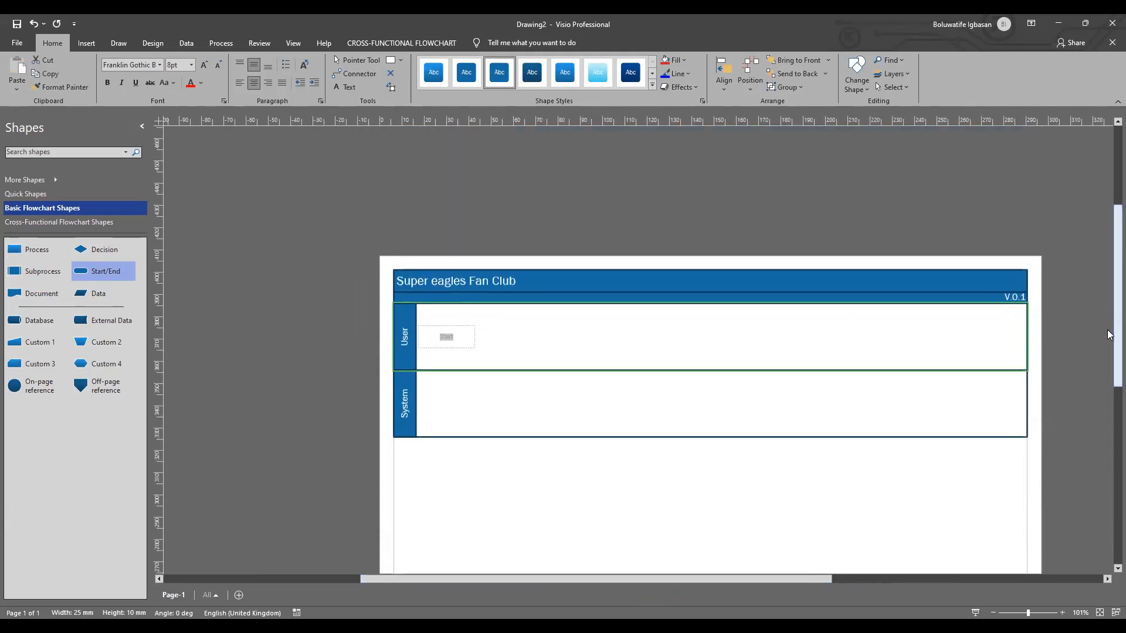
{"action": "left_click", "coordinate": [191, 65]}
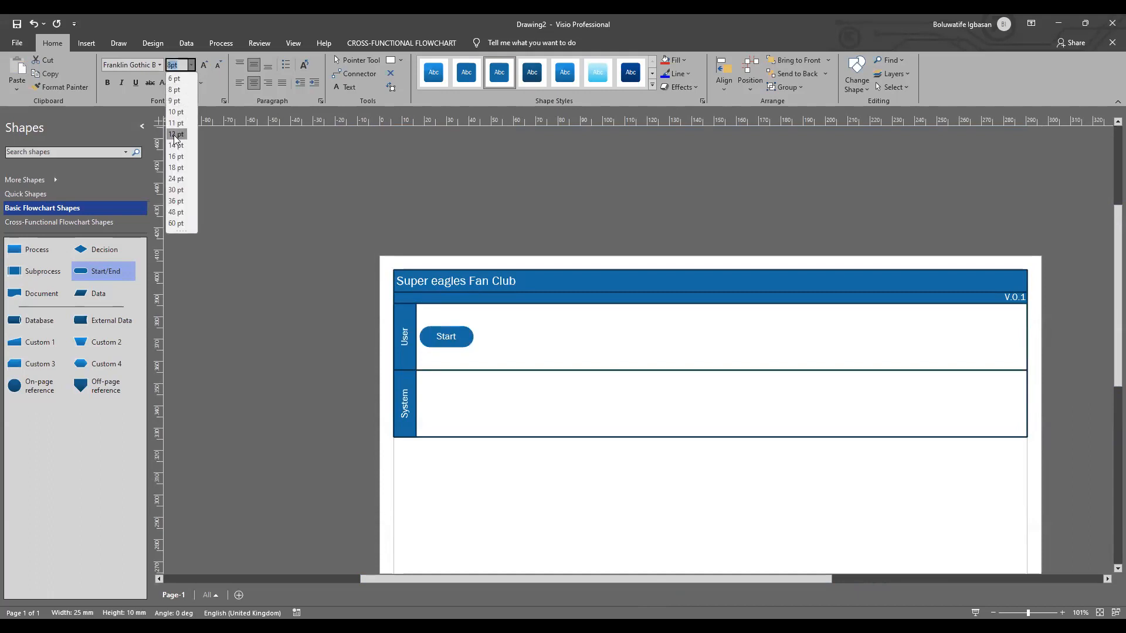
{"action": "left_click", "coordinate": [174, 135]}
{"action": "left_click", "coordinate": [510, 313]}
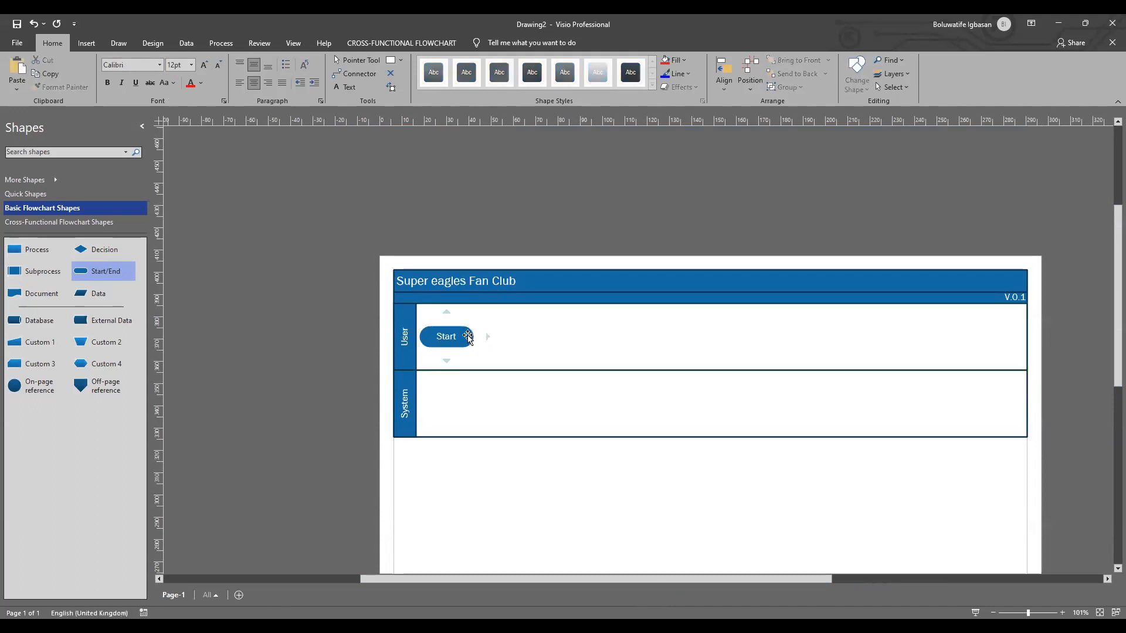
Step: Add a connected Process shape to the right of Start and label it "Navigate to web page/website"
{"action": "mouse_move", "coordinate": [490, 337]}
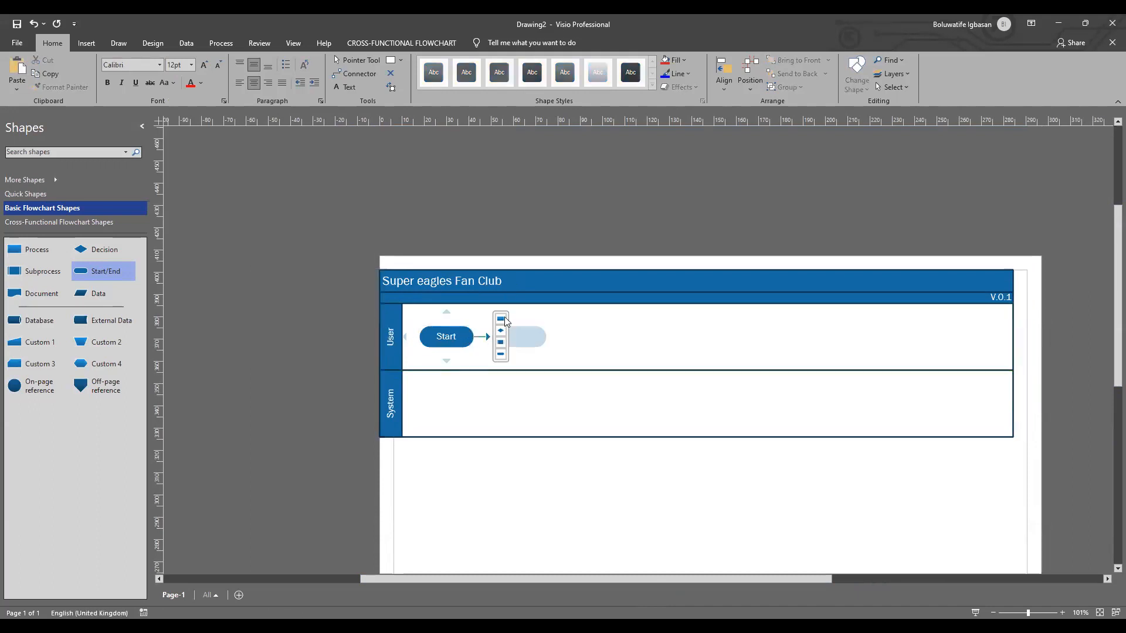
{"action": "left_click", "coordinate": [501, 321]}
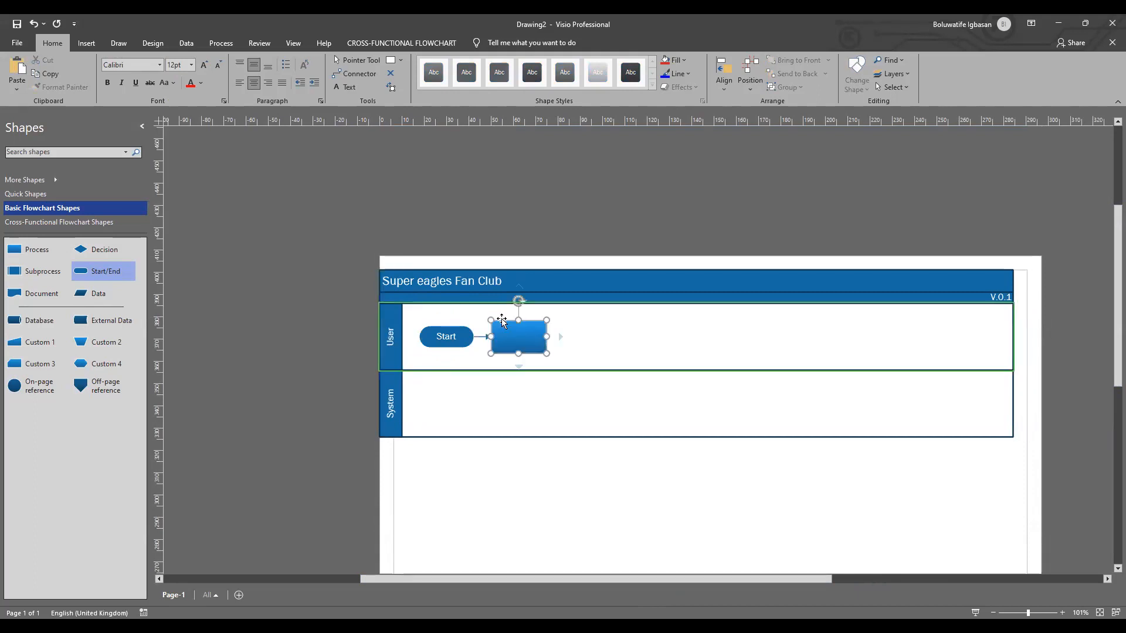
{"action": "left_click", "coordinate": [568, 353]}
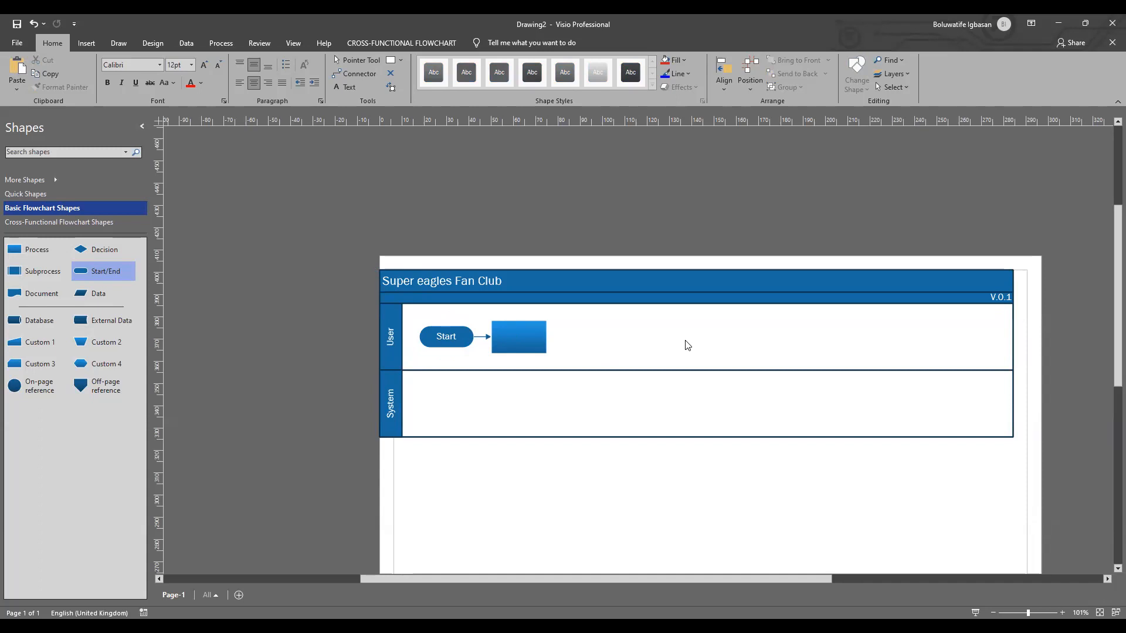
{"action": "double_click", "coordinate": [506, 337]}
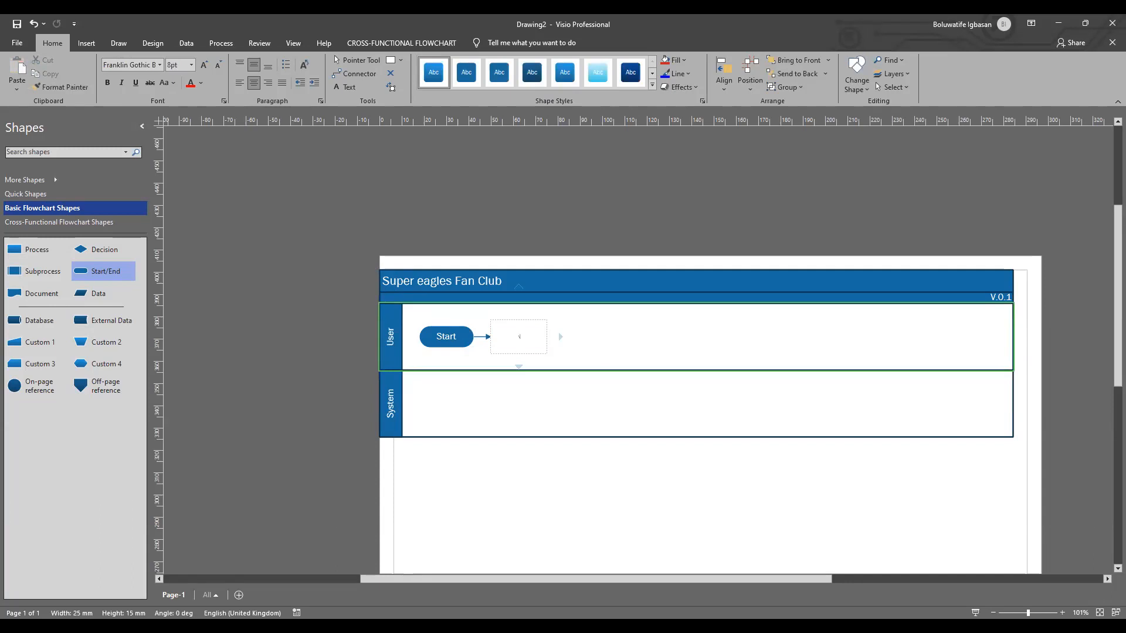
{"action": "type", "text": "Navigate"}
{"action": "type", "text": "to webs"}
{"action": "key", "text": "BackSpace"}
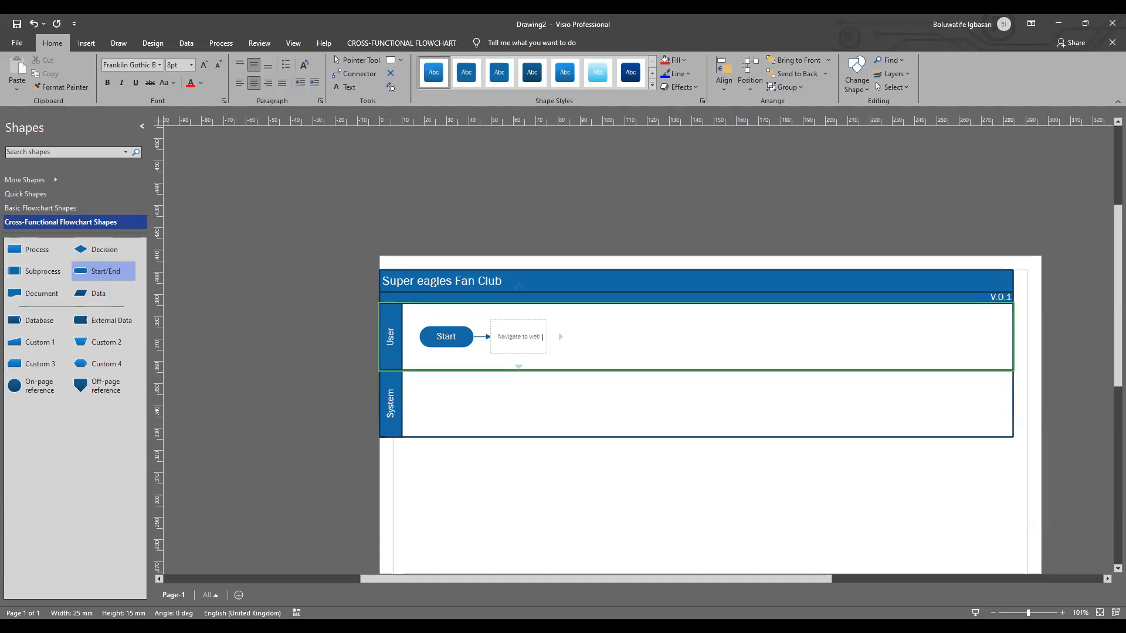
{"action": "type", "text": "page/website"}
Step: Set the font size of the "Navigate to web page/website" label to 12 pt
{"action": "left_click_drag", "start_coordinate": [496, 332], "coordinate": [537, 341]}
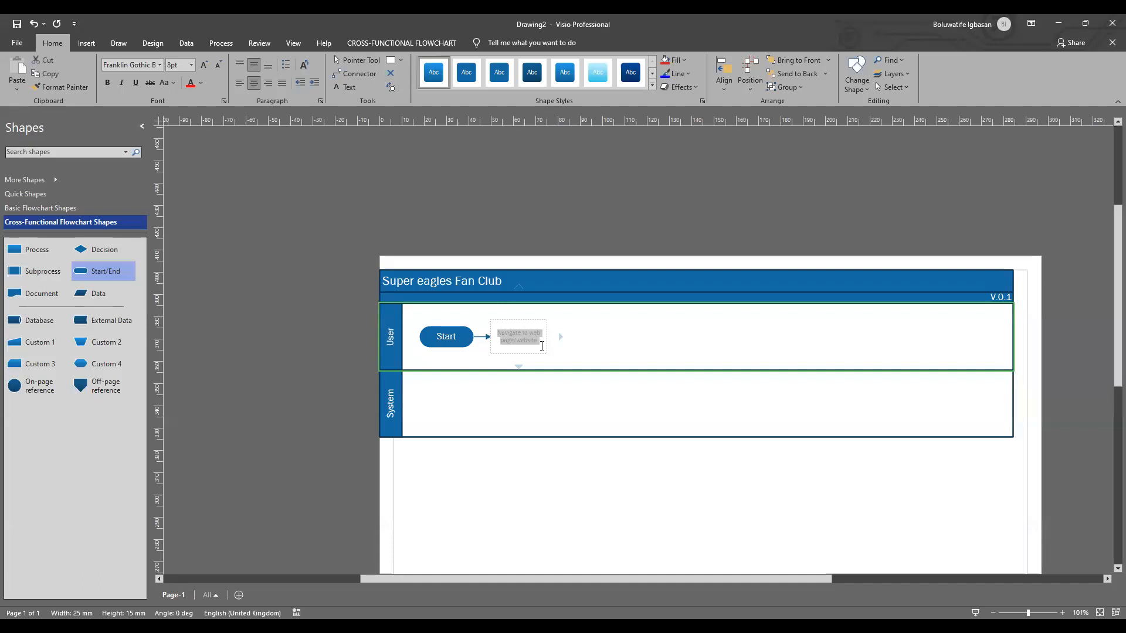
{"action": "left_click", "coordinate": [192, 65]}
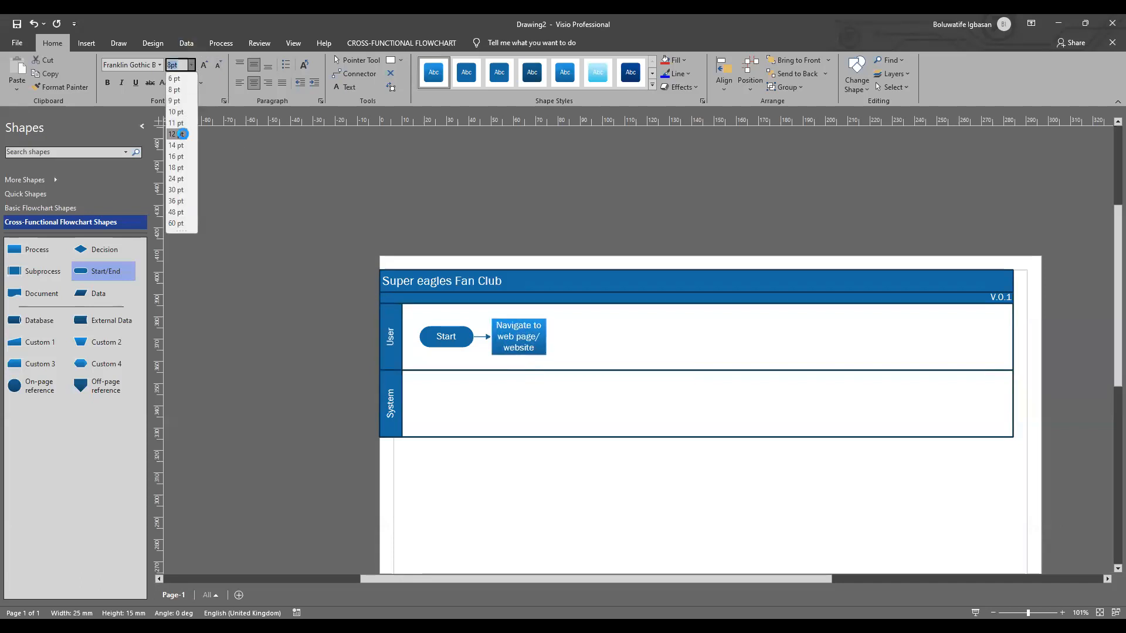
{"action": "left_click", "coordinate": [182, 134]}
{"action": "left_click", "coordinate": [579, 342]}
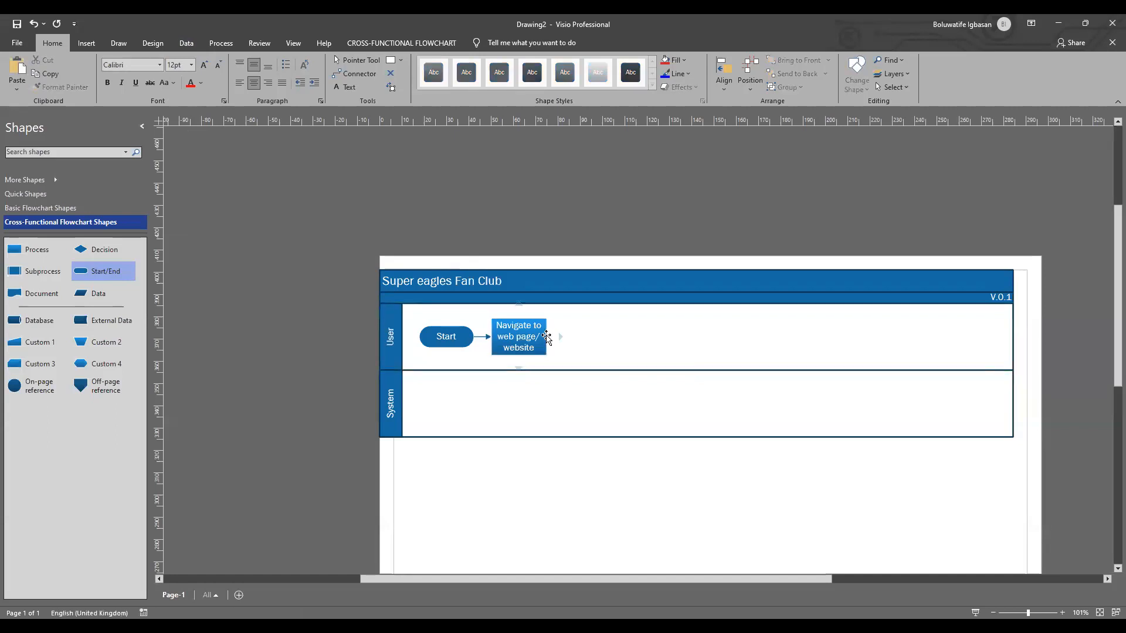
Step: Add a second connected Process shape after "Navigate to web page/website" and set its font size to 12 pt
{"action": "mouse_move", "coordinate": [560, 335]}
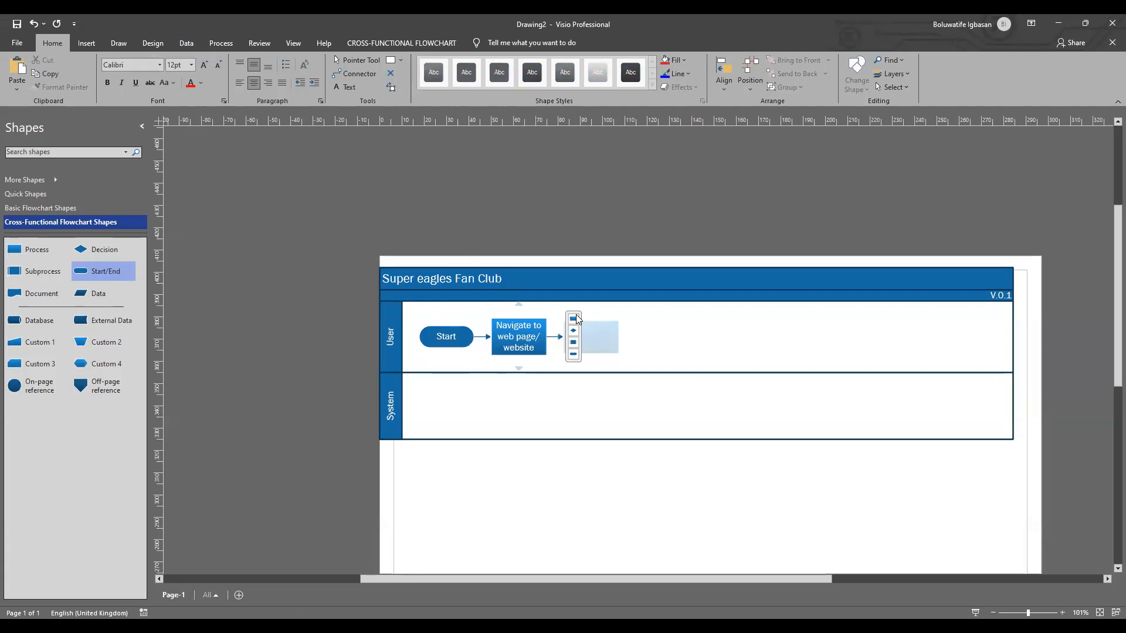
{"action": "left_click", "coordinate": [575, 315]}
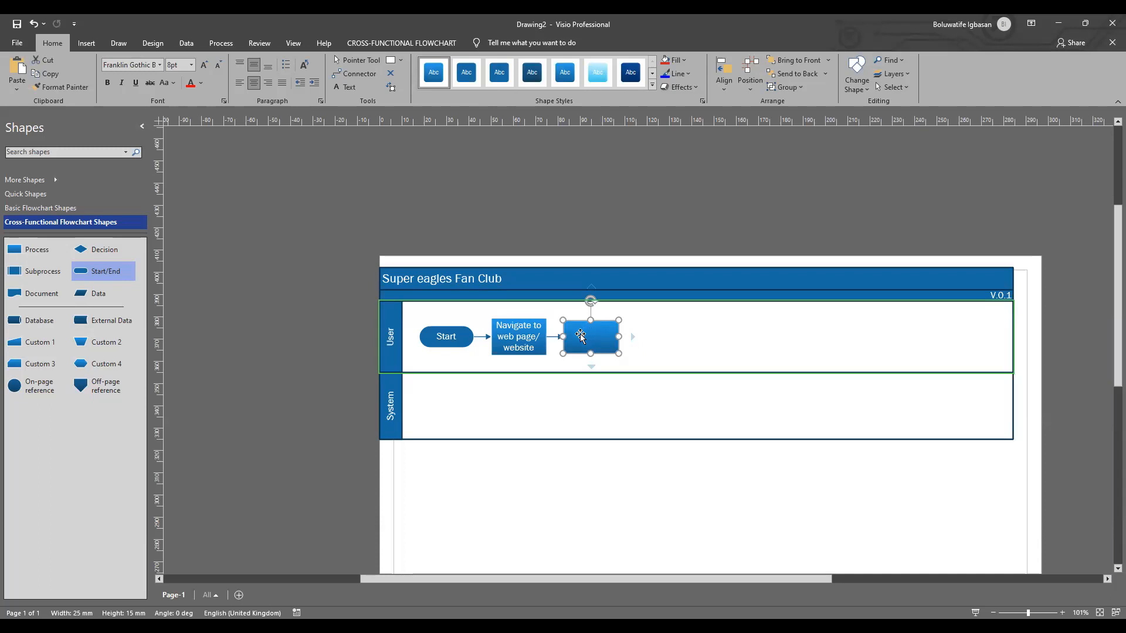
{"action": "double_click", "coordinate": [584, 340]}
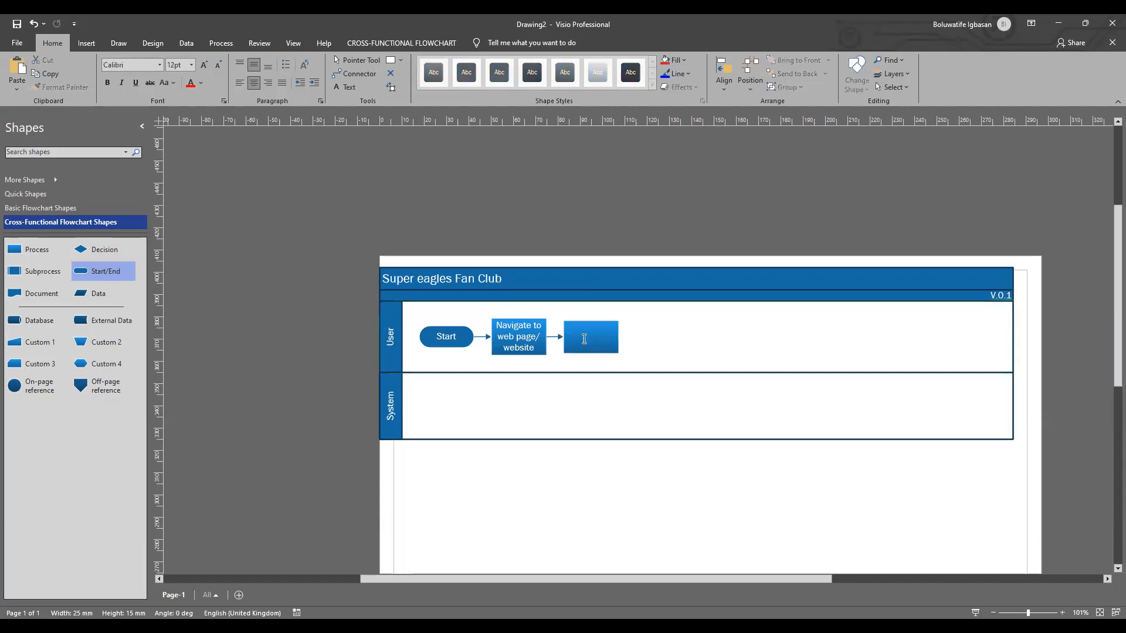
{"action": "left_click", "coordinate": [666, 344]}
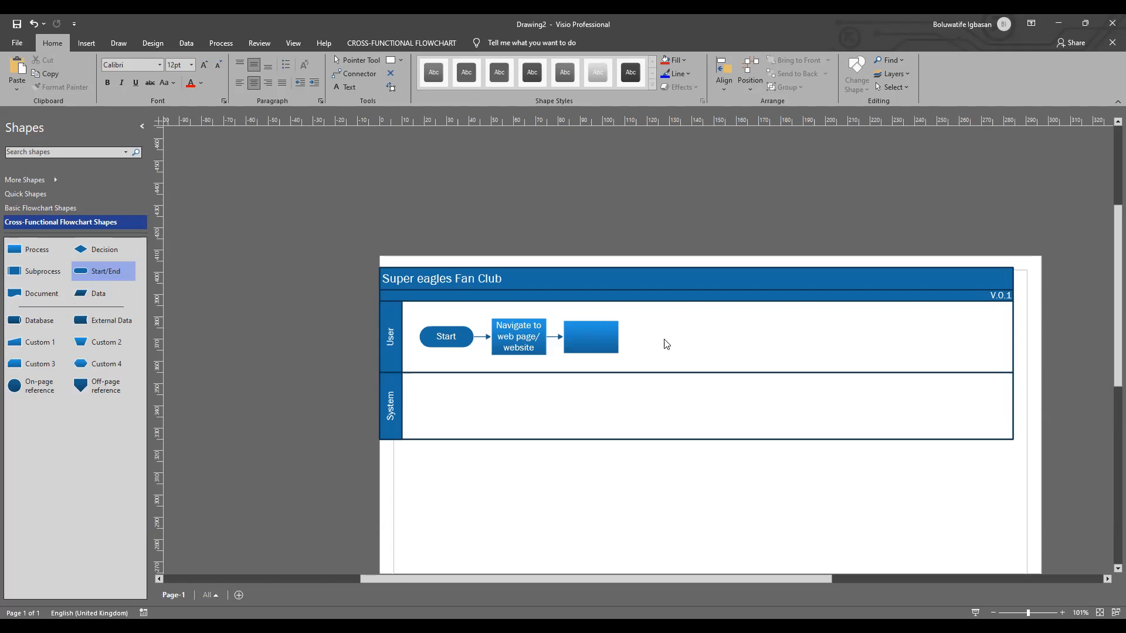
{"action": "left_click", "coordinate": [586, 330]}
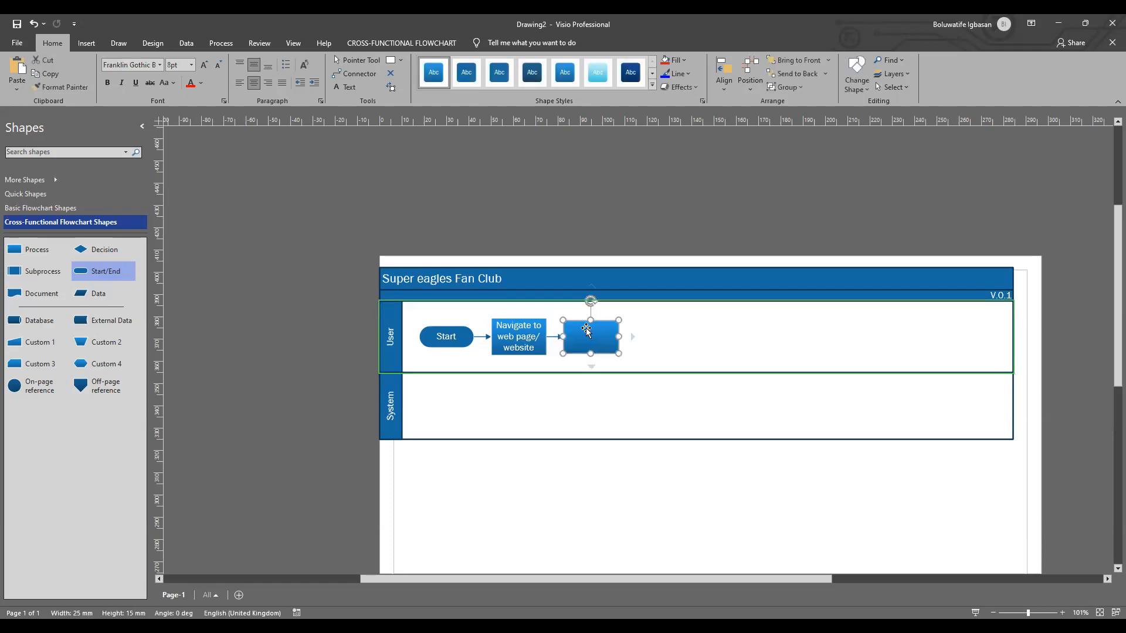
{"action": "left_click", "coordinate": [192, 65]}
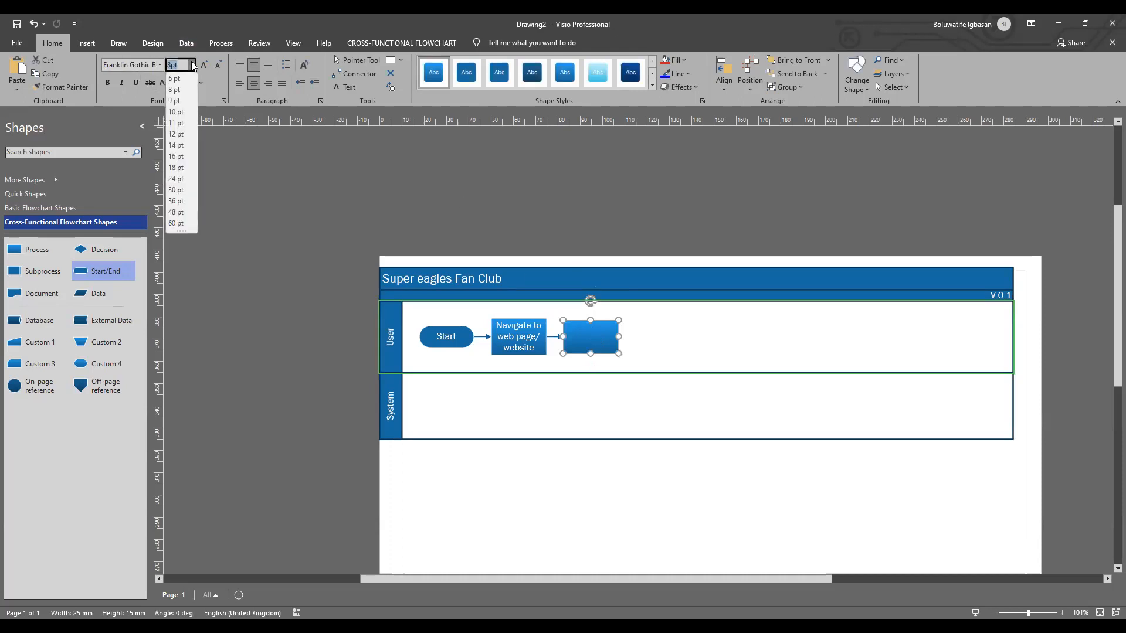
{"action": "left_click", "coordinate": [176, 134]}
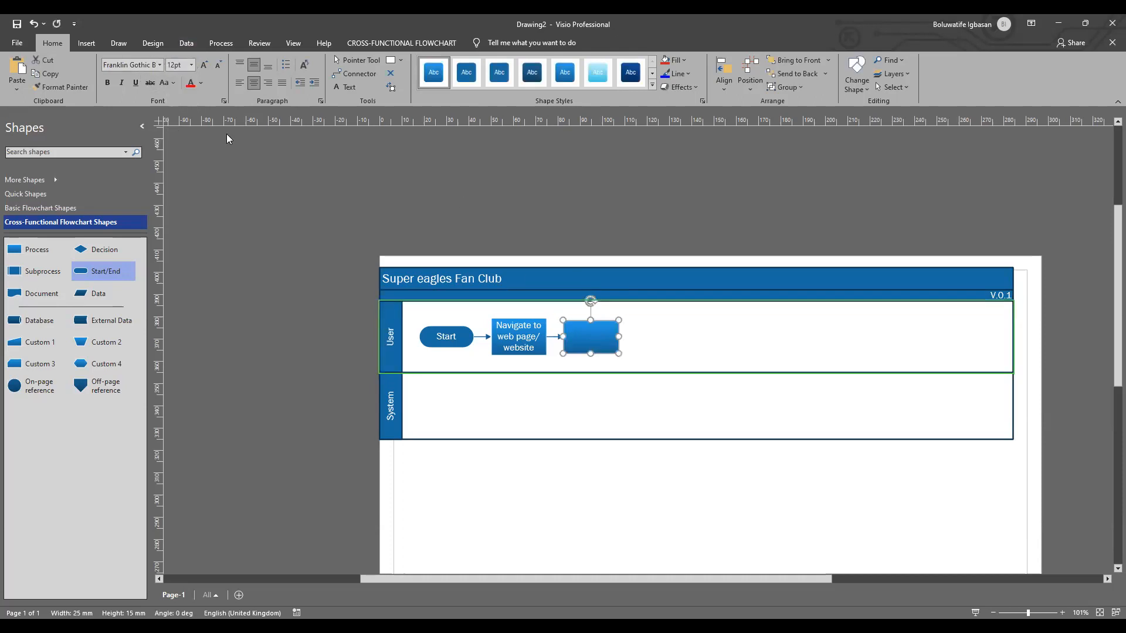
Step: Label the empty Process shape in the User swimlane "Browse through website"
{"action": "double_click", "coordinate": [587, 332]}
{"action": "type", "text": "Browse through website"}
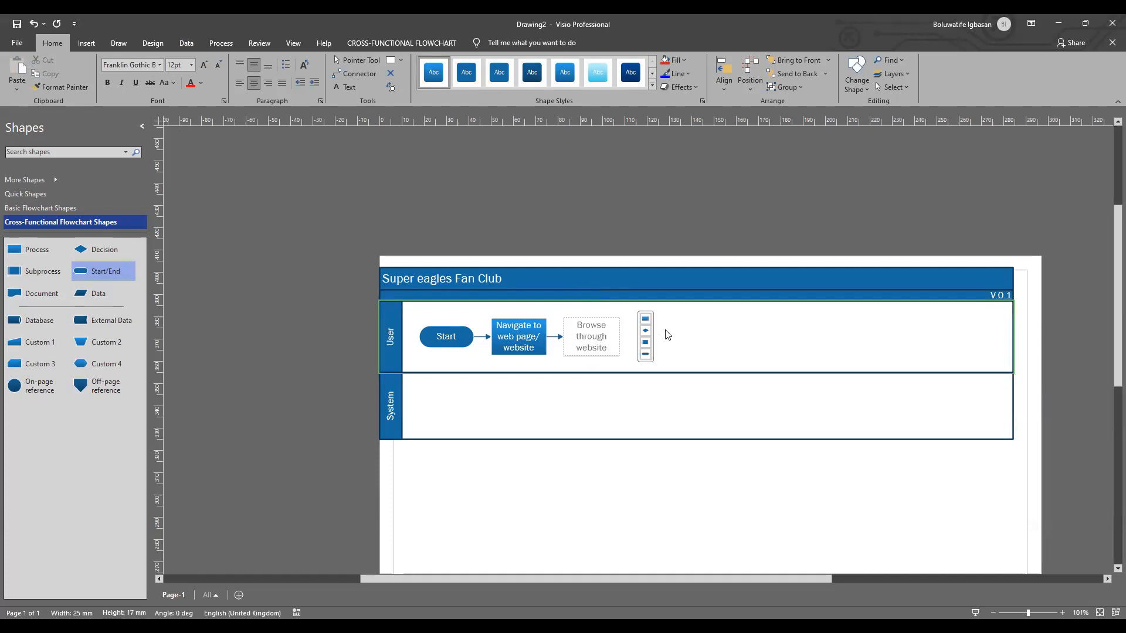
{"action": "left_click", "coordinate": [694, 360]}
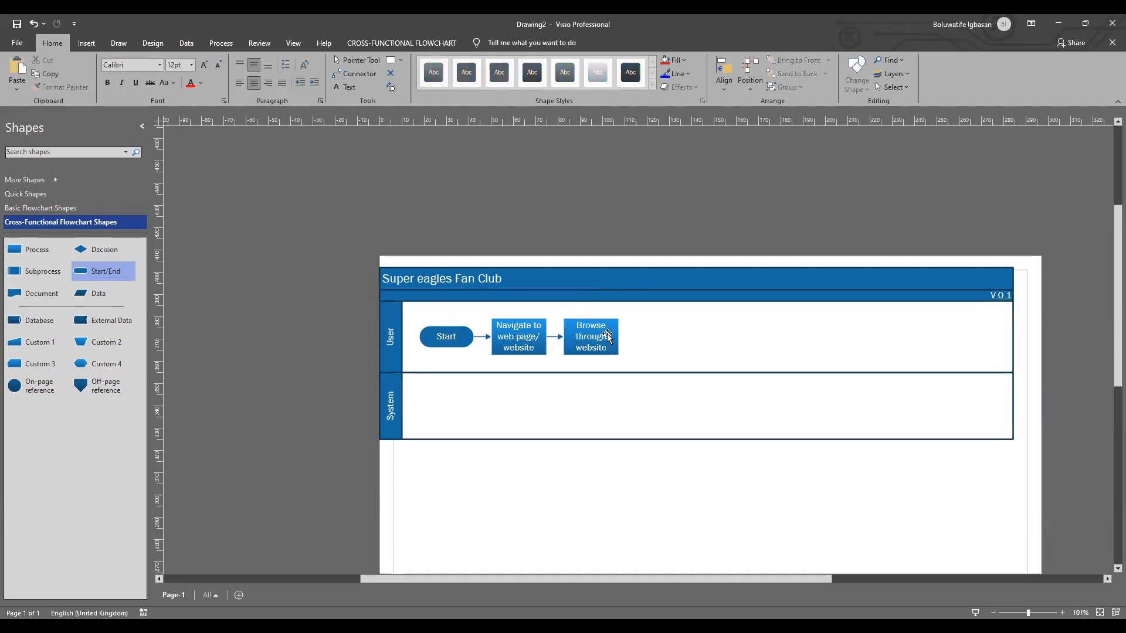
Step: Add a connected Decision shape after "Browse through website" and set its font size to 12 pt
{"action": "mouse_move", "coordinate": [632, 336]}
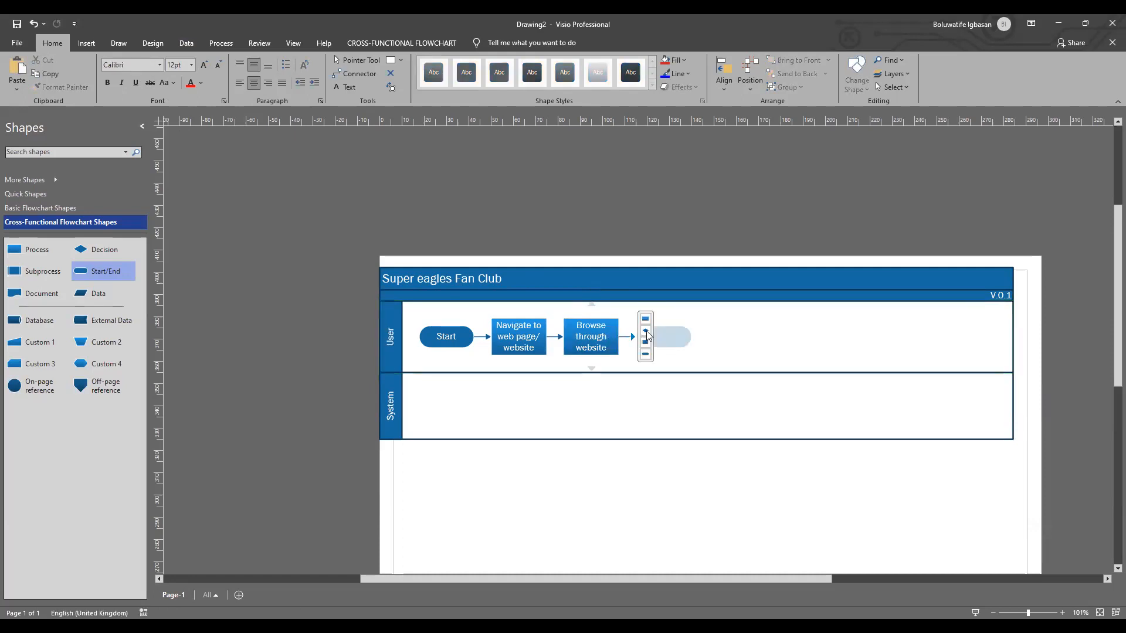
{"action": "left_click", "coordinate": [646, 332]}
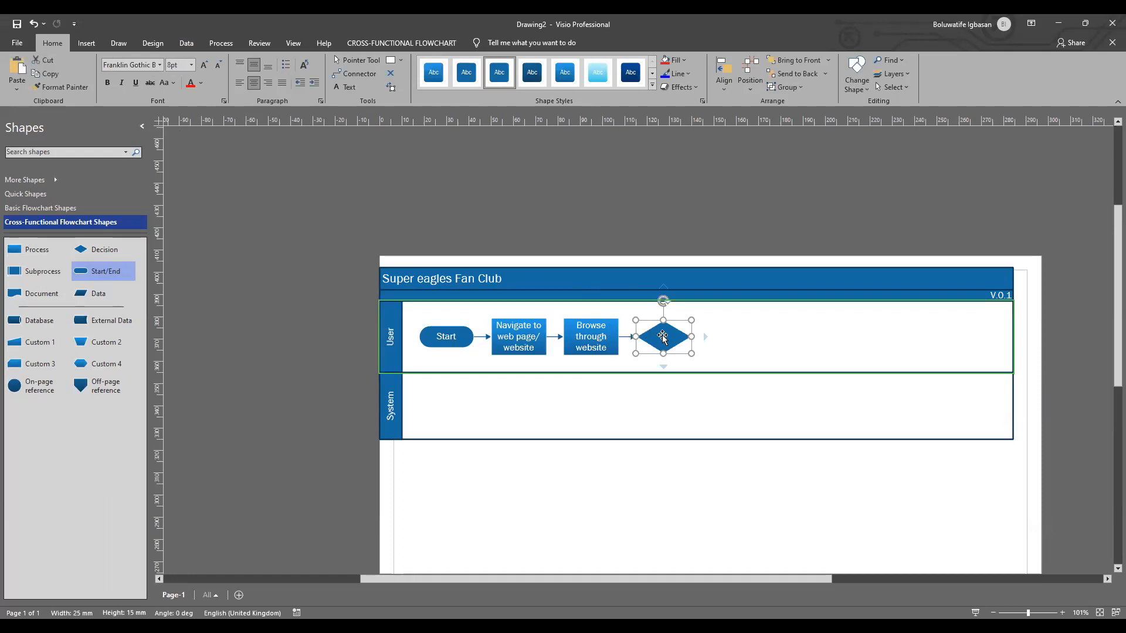
{"action": "left_click", "coordinate": [190, 64]}
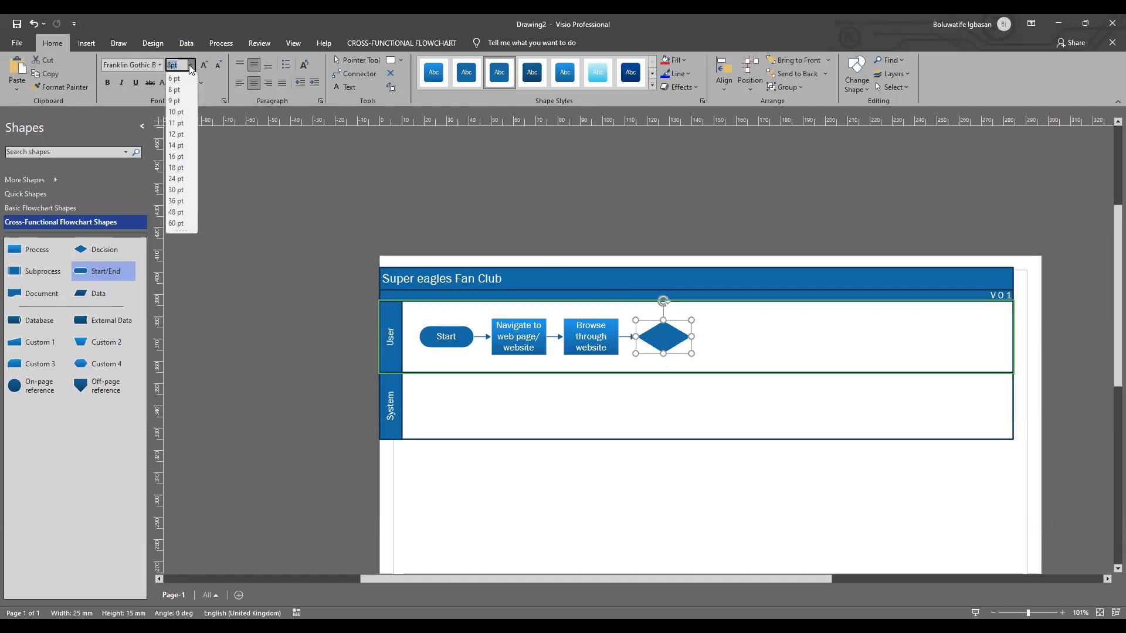
{"action": "left_click", "coordinate": [172, 136]}
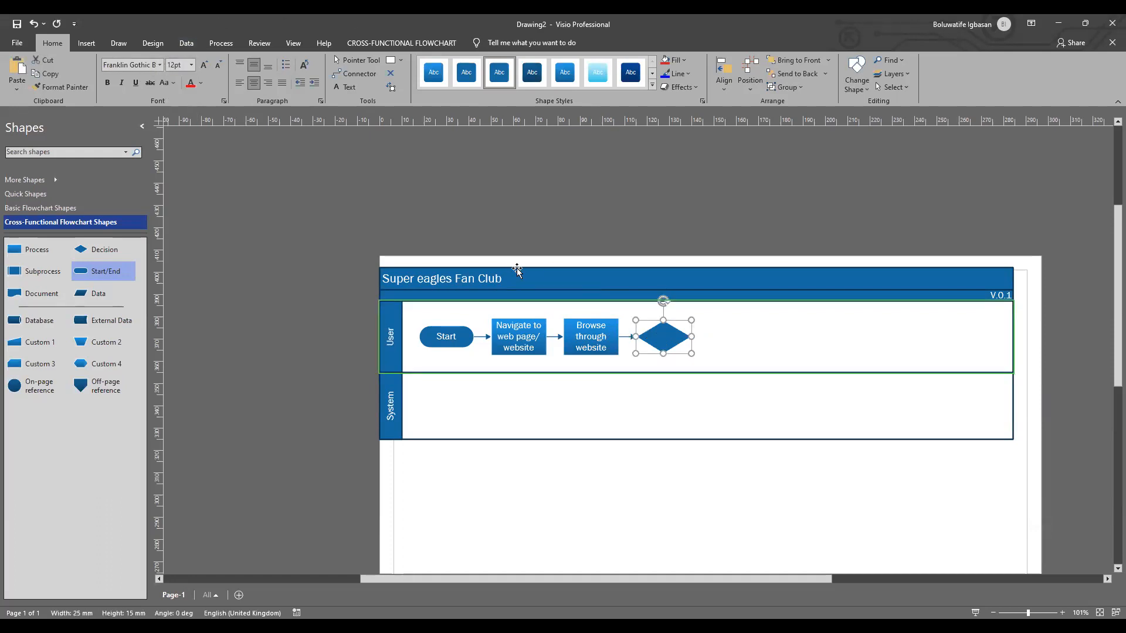
{"action": "double_click", "coordinate": [660, 338]}
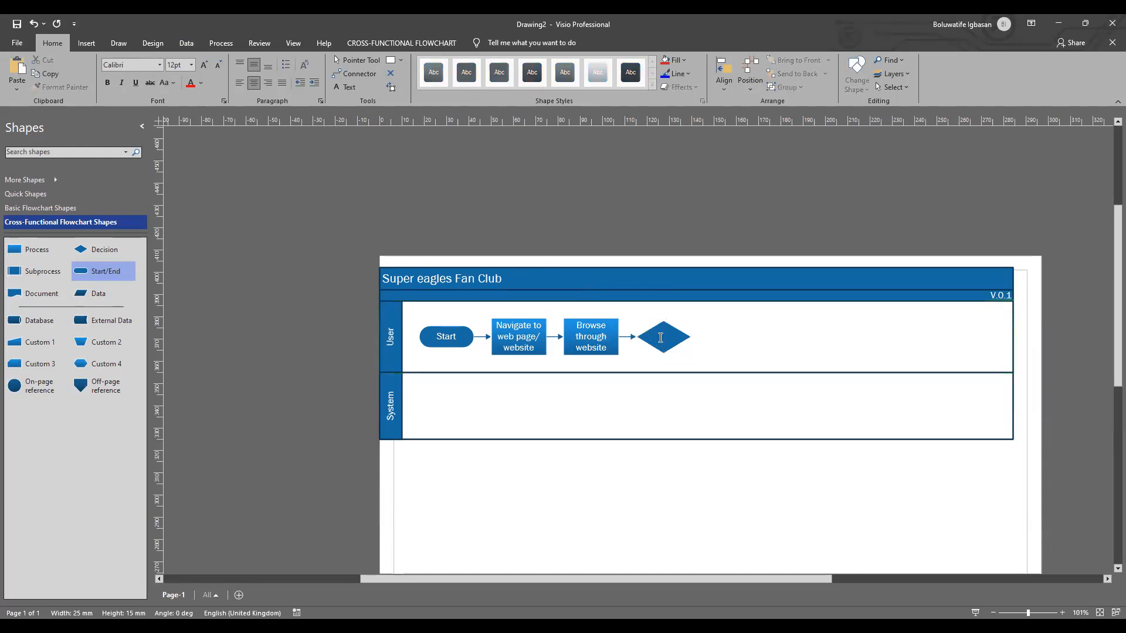
{"action": "key", "text": "Escape"}
{"action": "key", "text": "Escape"}
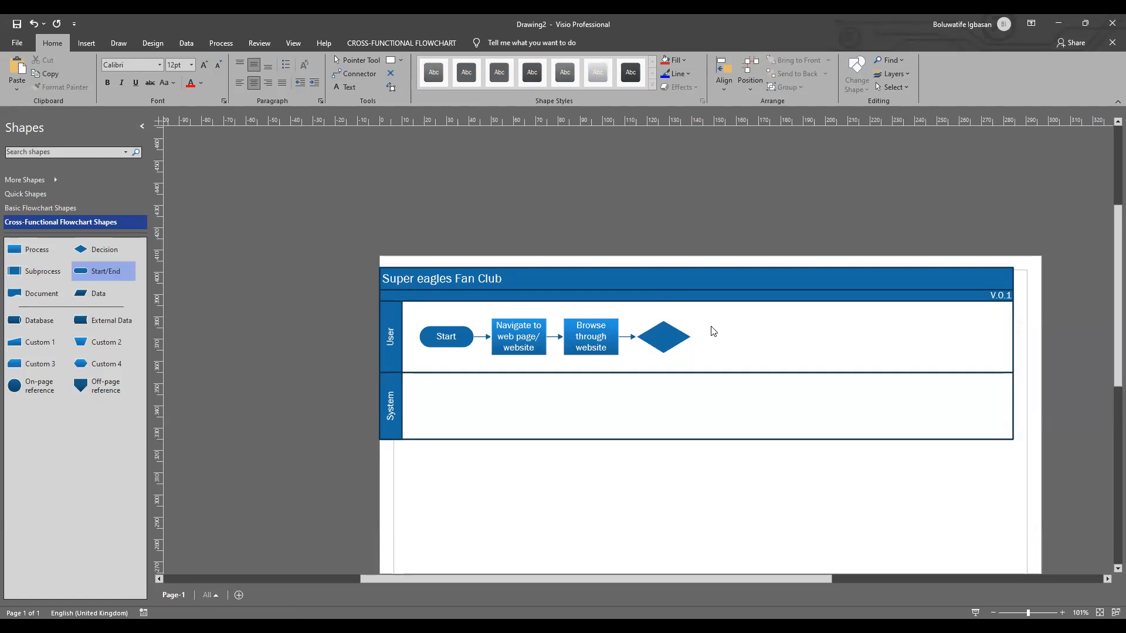
Step: Label the Decision shape in the User swimlane "Register?"
{"action": "double_click", "coordinate": [670, 335]}
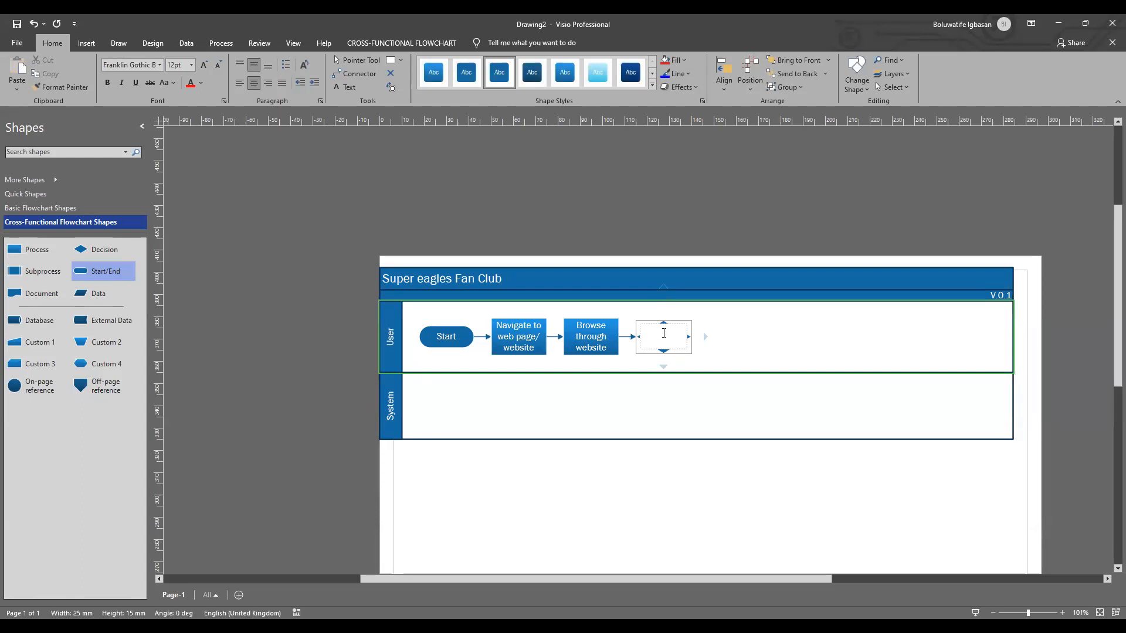
{"action": "type", "text": "Register?"}
{"action": "left_click", "coordinate": [773, 346]}
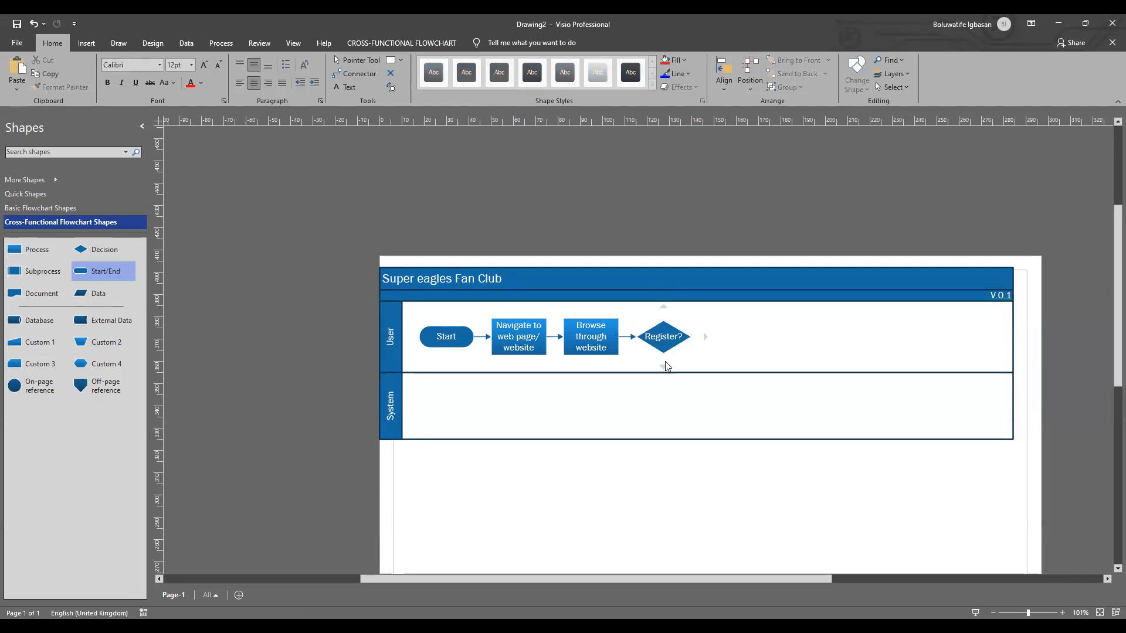
Step: Add a Process shape in the System swimlane, connected directly below the "Register?" decision
{"action": "mouse_move", "coordinate": [655, 371]}
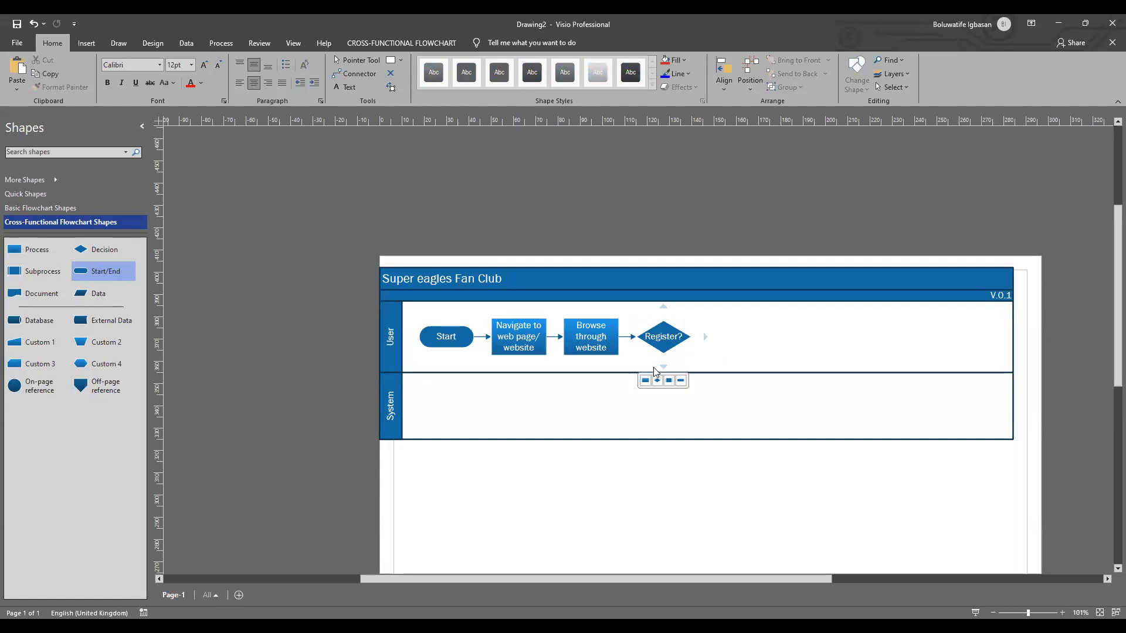
{"action": "left_click", "coordinate": [646, 379]}
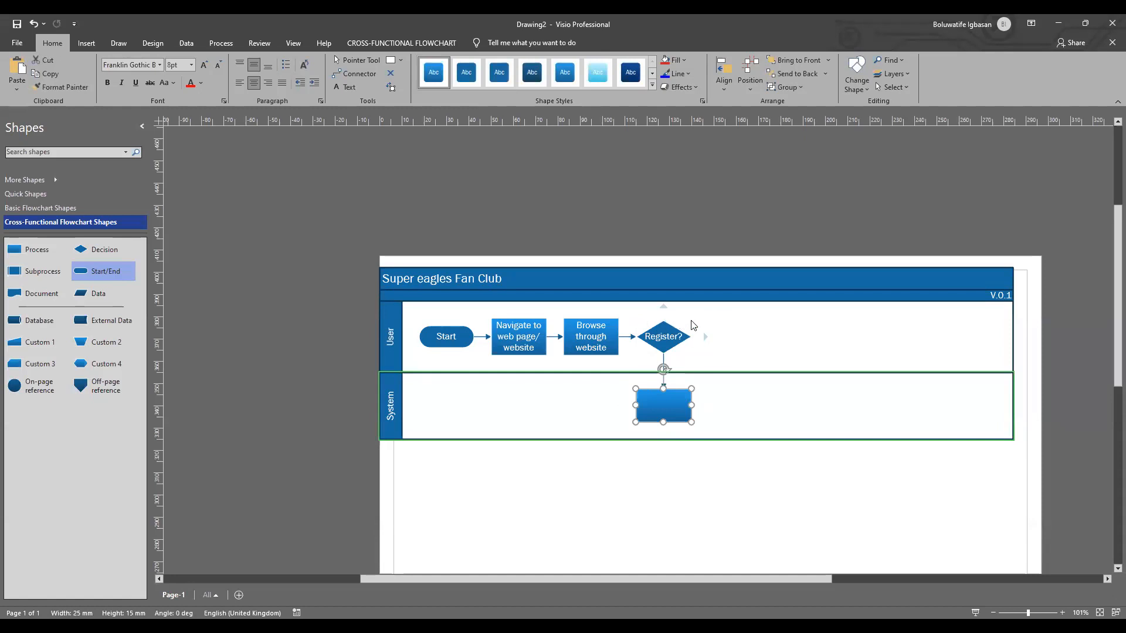
{"action": "double_click", "coordinate": [664, 405]}
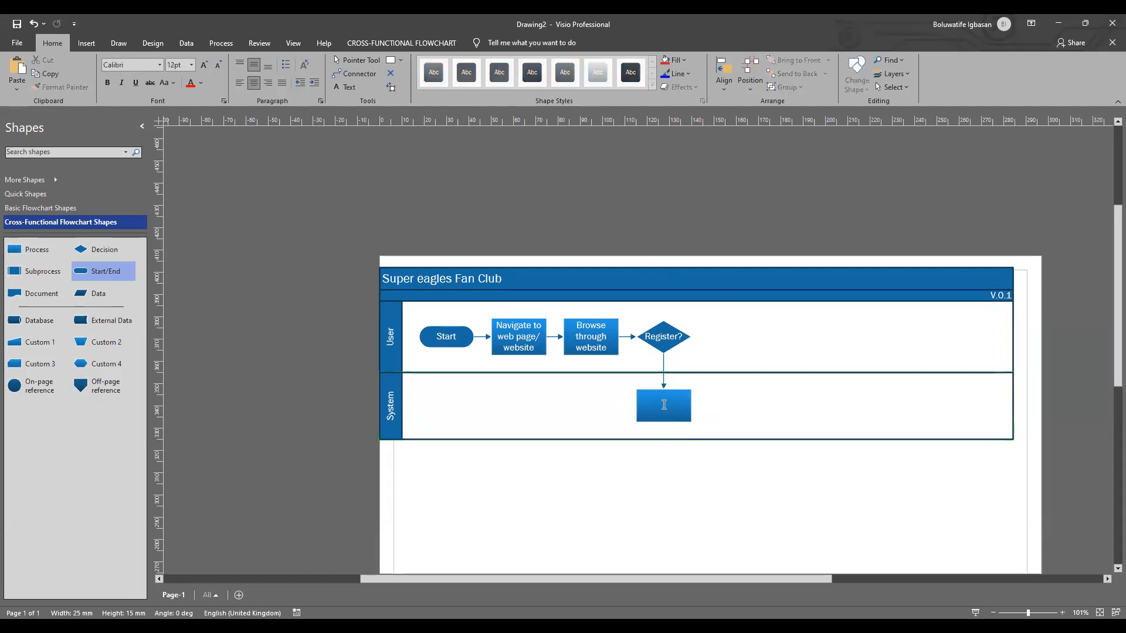
Step: Label the connector from the "Register?" decision down to the System process "Yes"
{"action": "left_click", "coordinate": [665, 365]}
{"action": "double_click", "coordinate": [666, 366]}
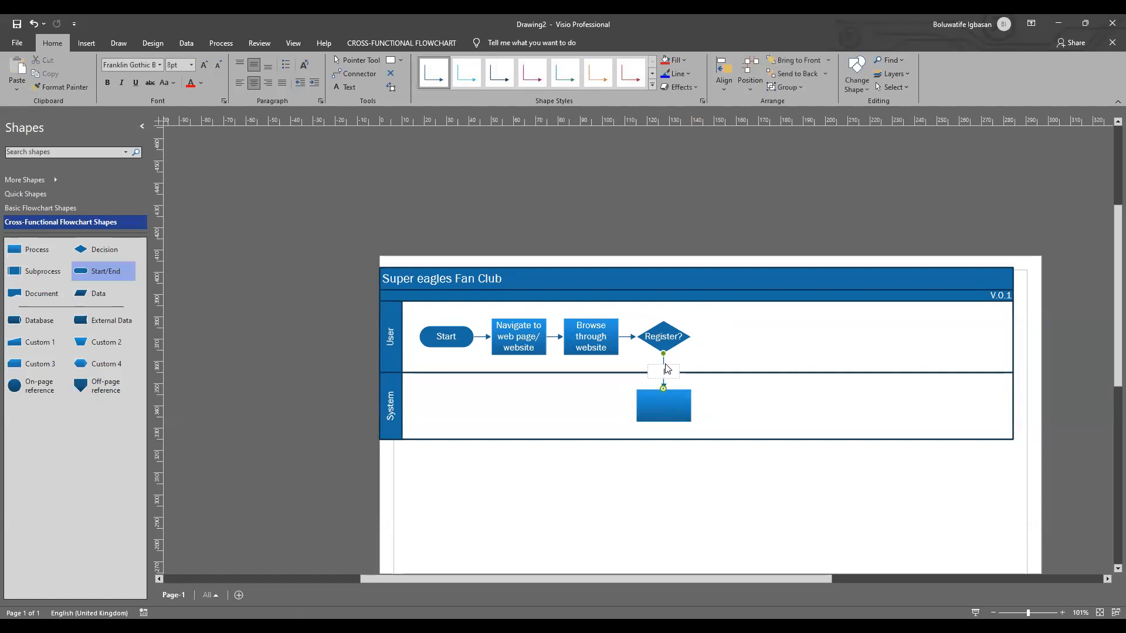
{"action": "type", "text": "Yes"}
{"action": "left_click", "coordinate": [759, 398]}
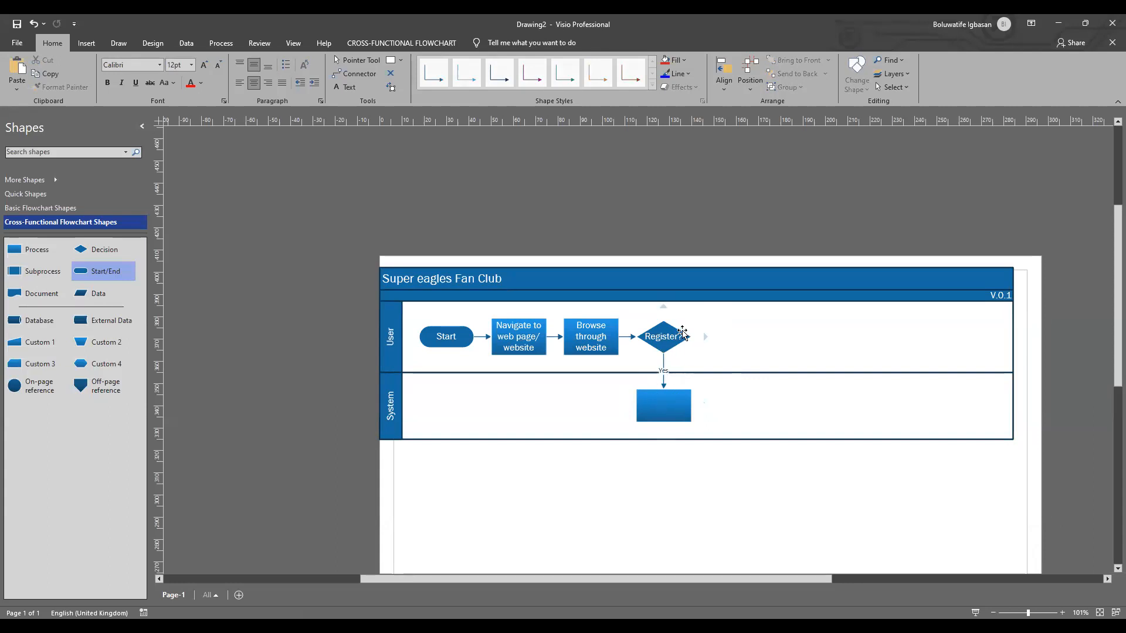
Step: Set the font size of the empty Process shape in the System swimlane to 12 pt
{"action": "double_click", "coordinate": [658, 402]}
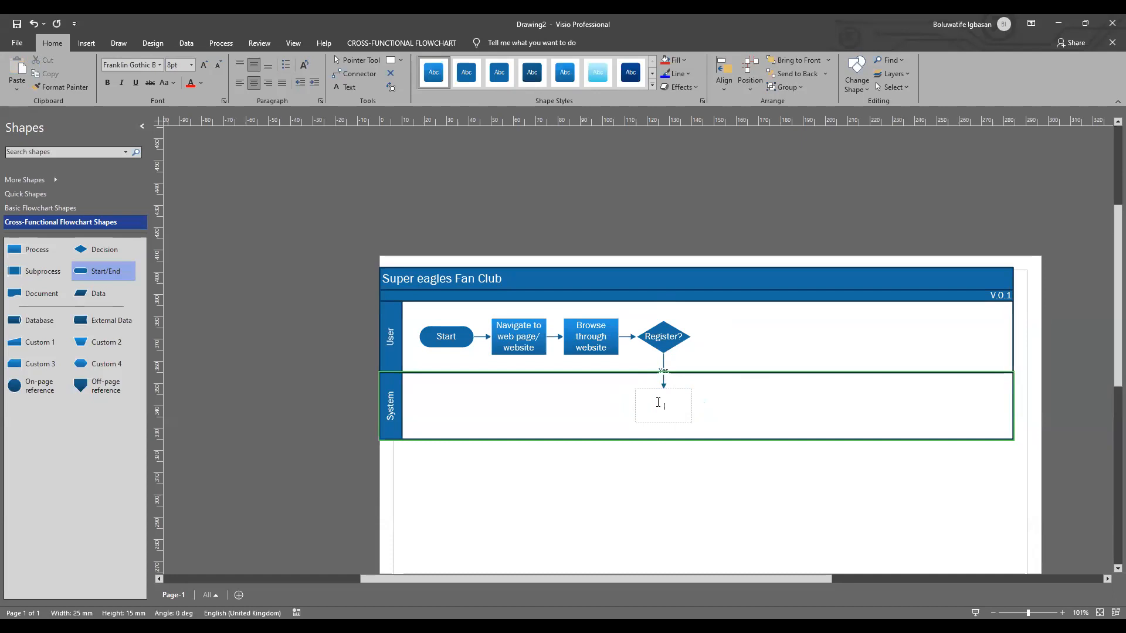
{"action": "left_click", "coordinate": [746, 407]}
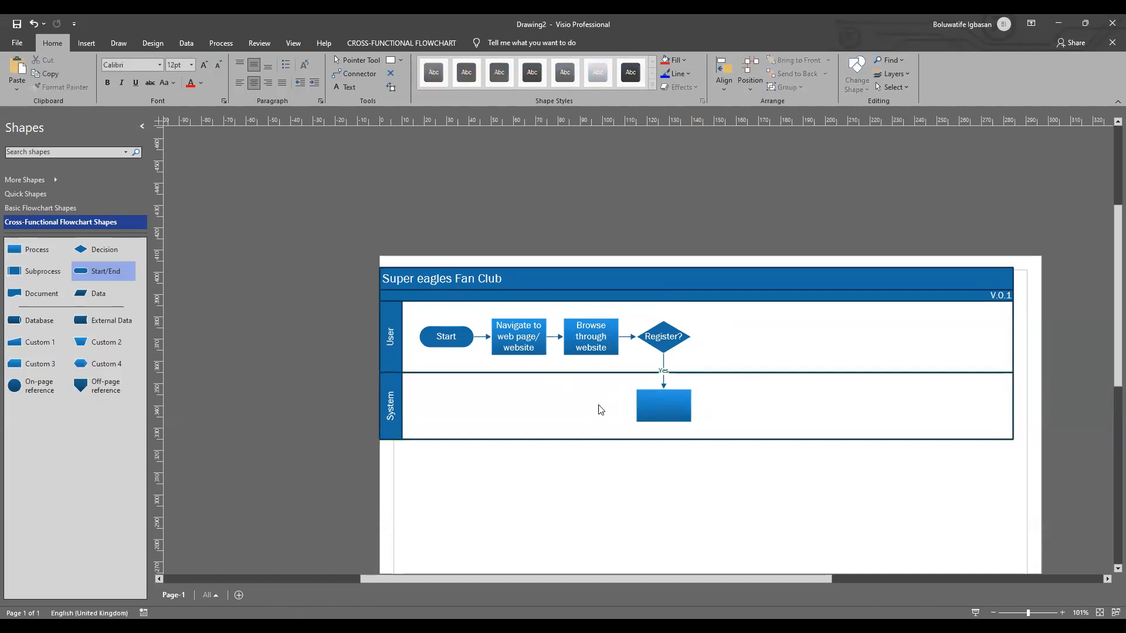
{"action": "left_click", "coordinate": [638, 406]}
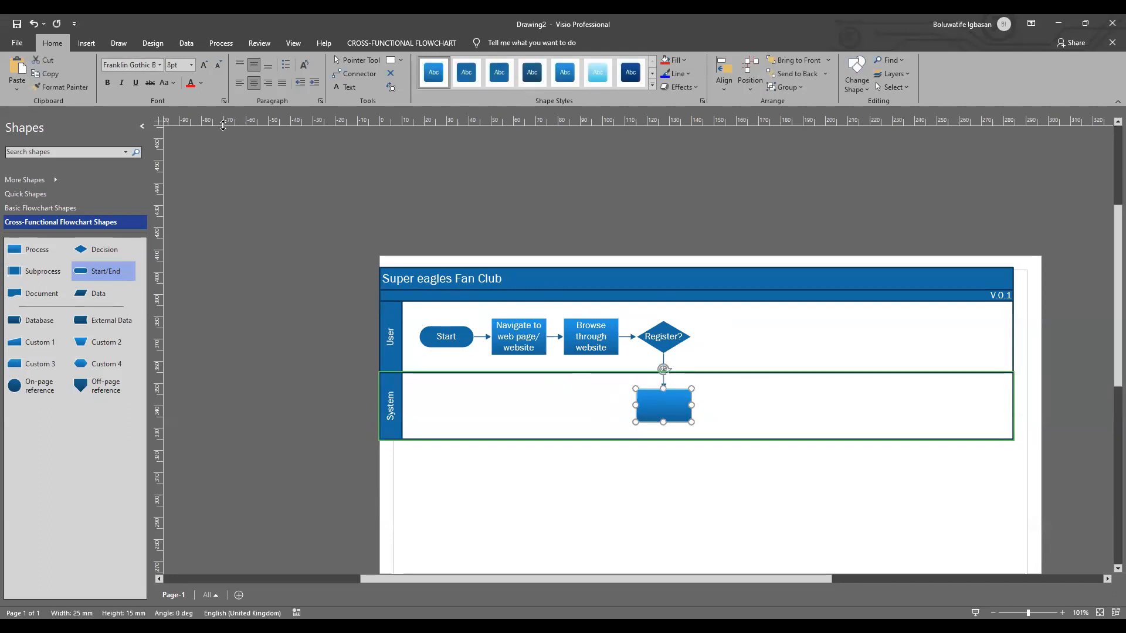
{"action": "left_click", "coordinate": [190, 66]}
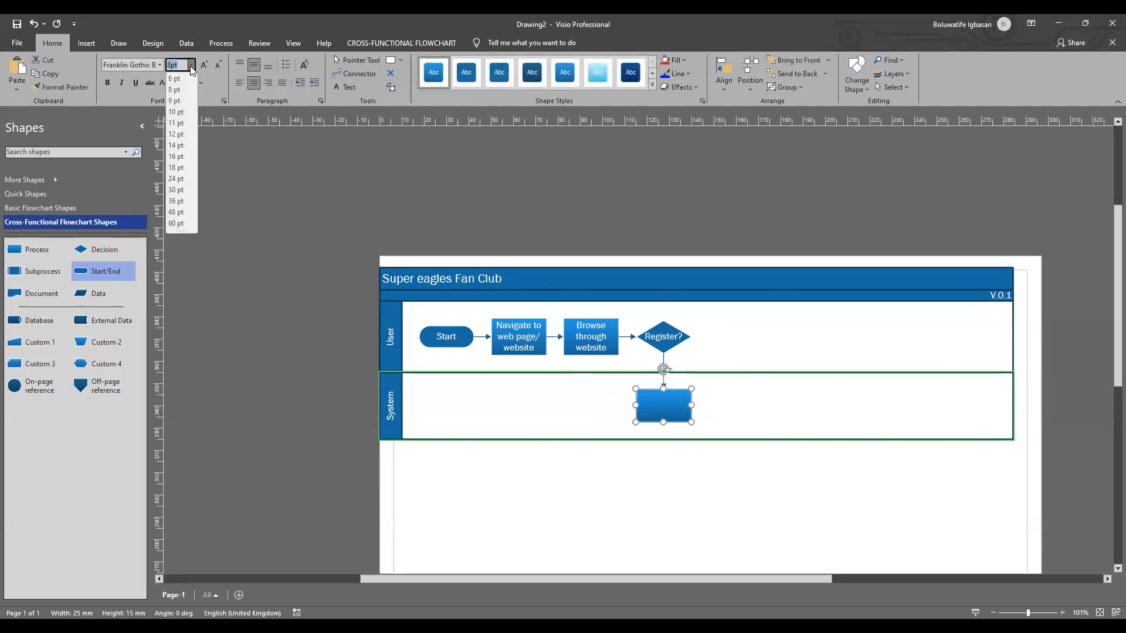
{"action": "left_click", "coordinate": [177, 135]}
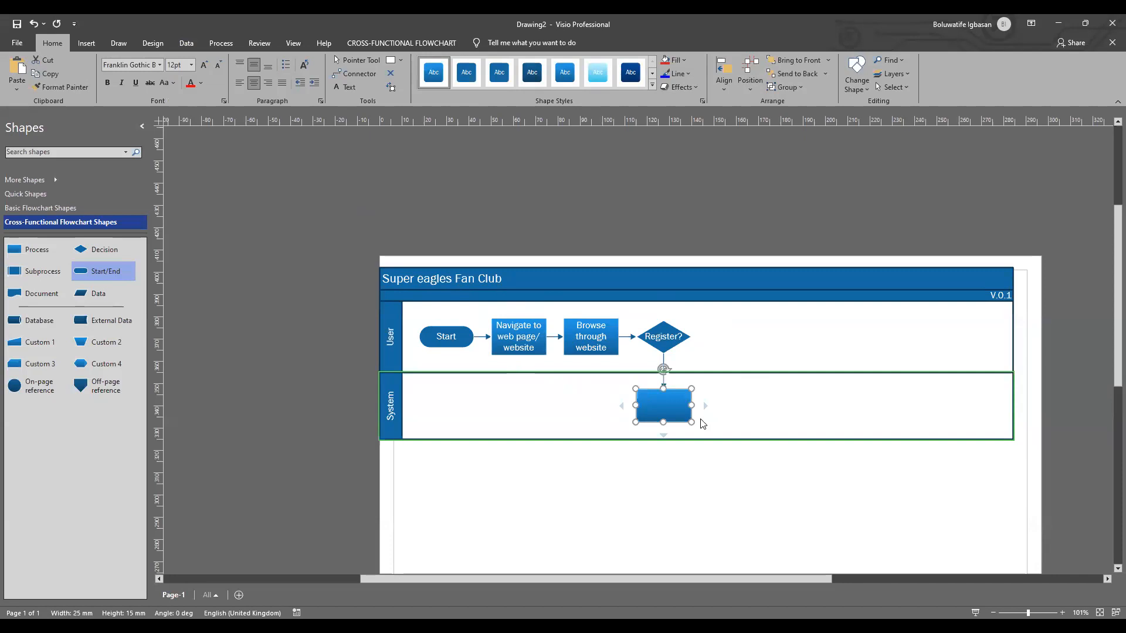
Step: Label the Process shape below the "Register?" decision "Create account"
{"action": "double_click", "coordinate": [663, 408]}
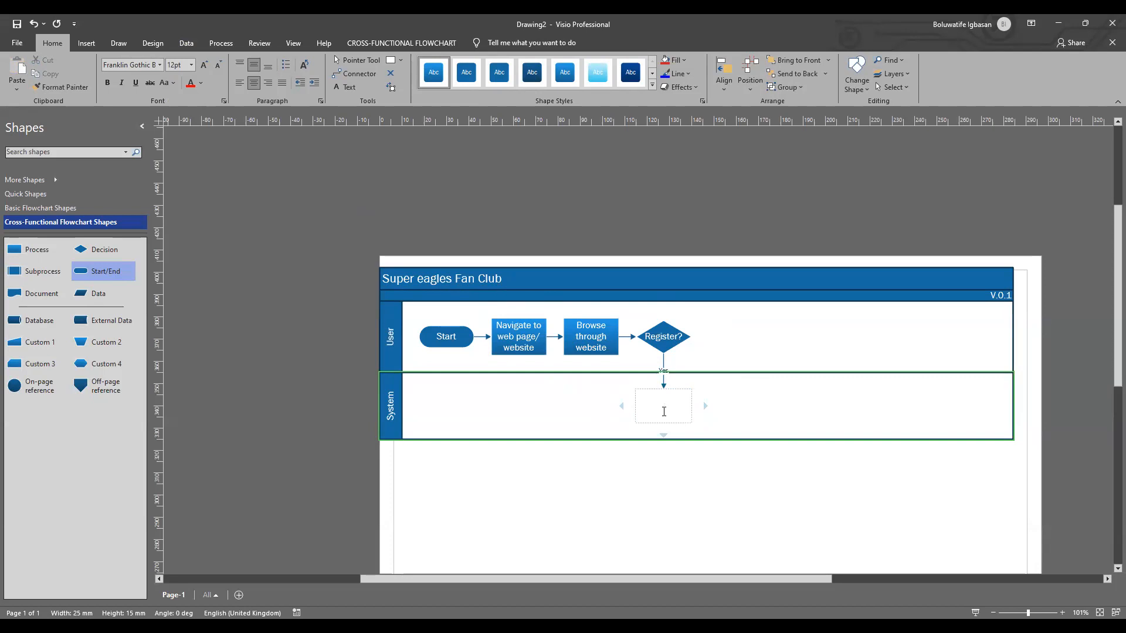
{"action": "type", "text": "Create acc"}
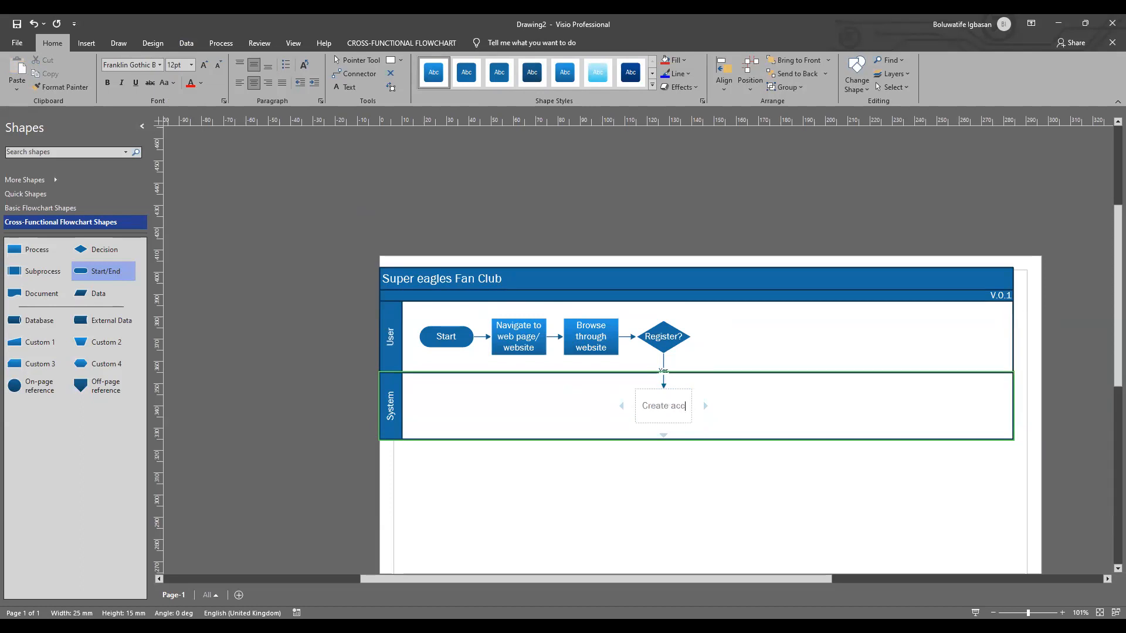
{"action": "type", "text": "ount"}
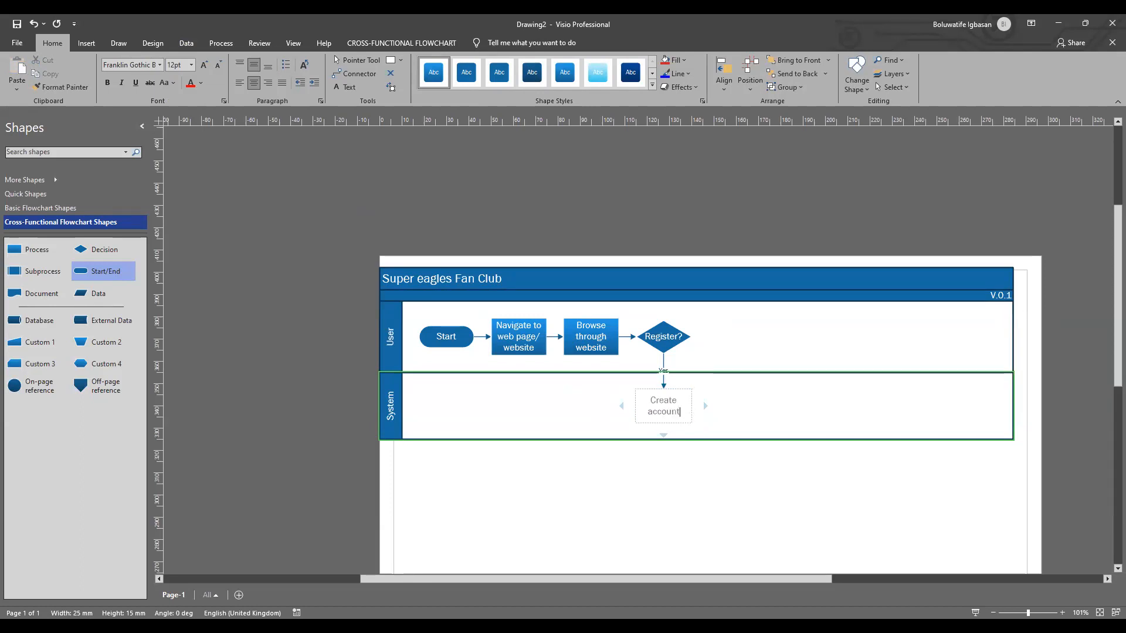
{"action": "left_click", "coordinate": [762, 416]}
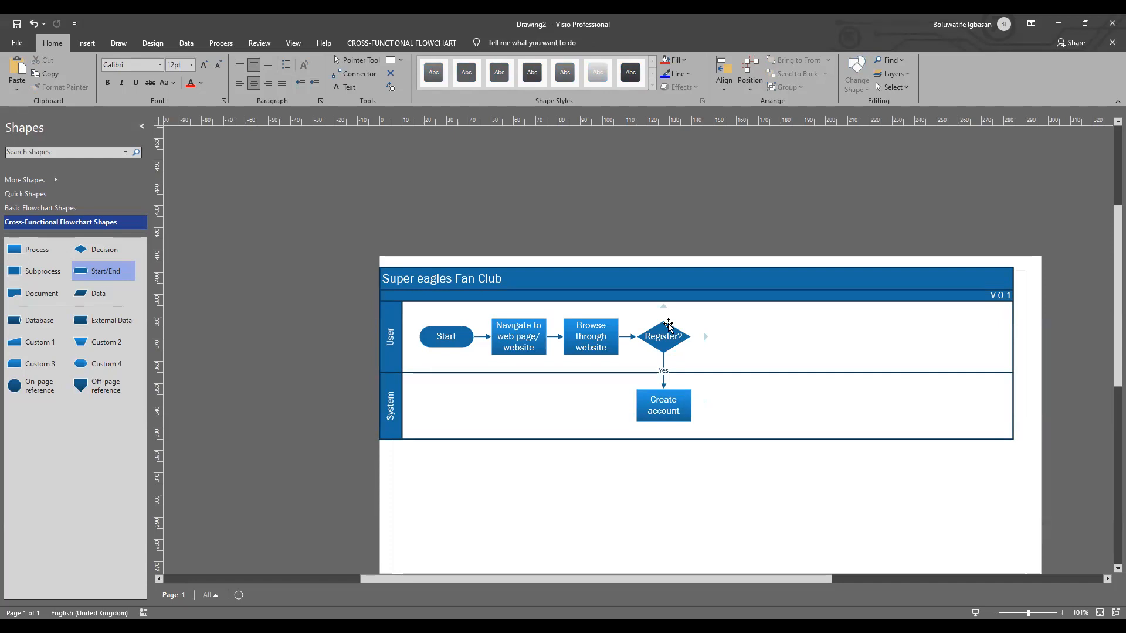
Step: Draw a connector from the top of the "Register?" decision back to the top of "Browse through website"
{"action": "left_click", "coordinate": [349, 75]}
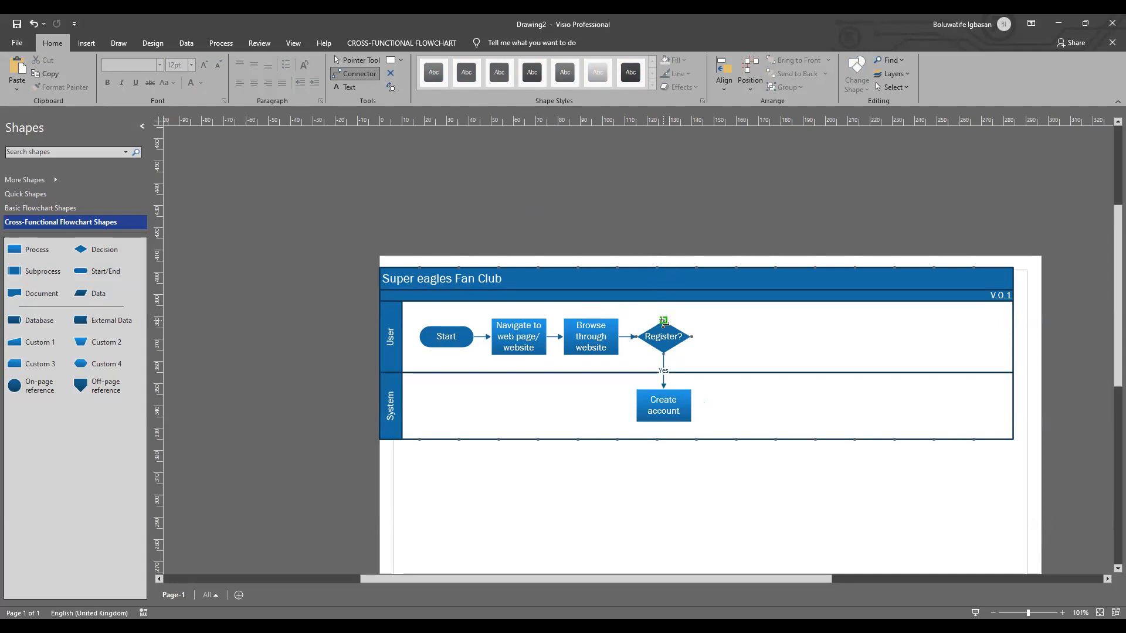
{"action": "left_click_drag", "start_coordinate": [663, 320], "coordinate": [582, 321]}
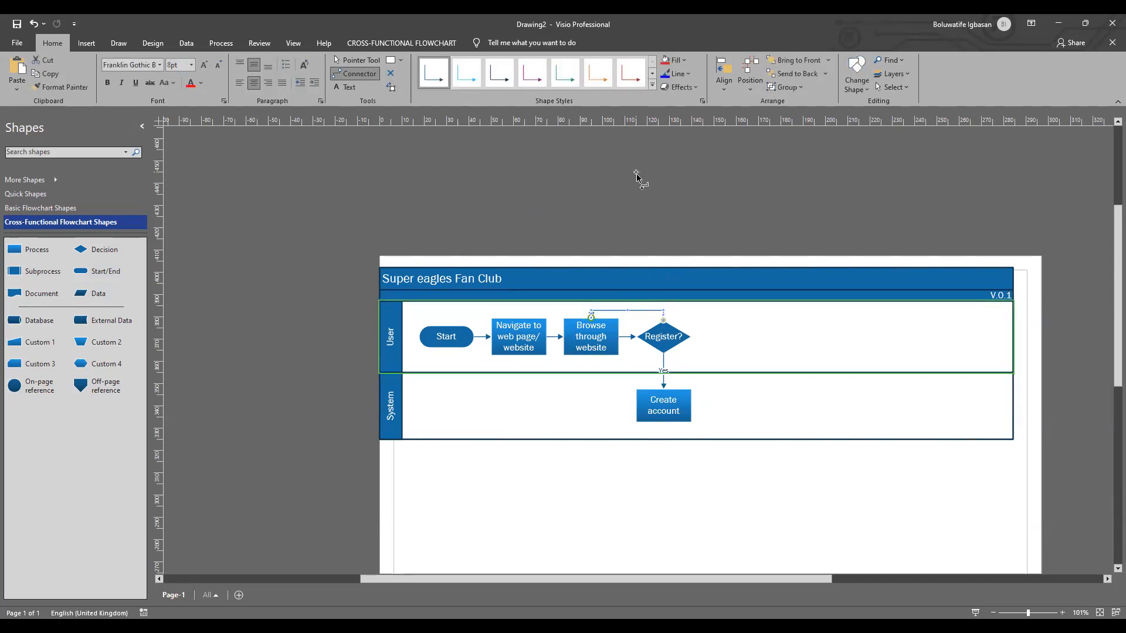
{"action": "left_click", "coordinate": [355, 61]}
{"action": "left_click", "coordinate": [618, 217]}
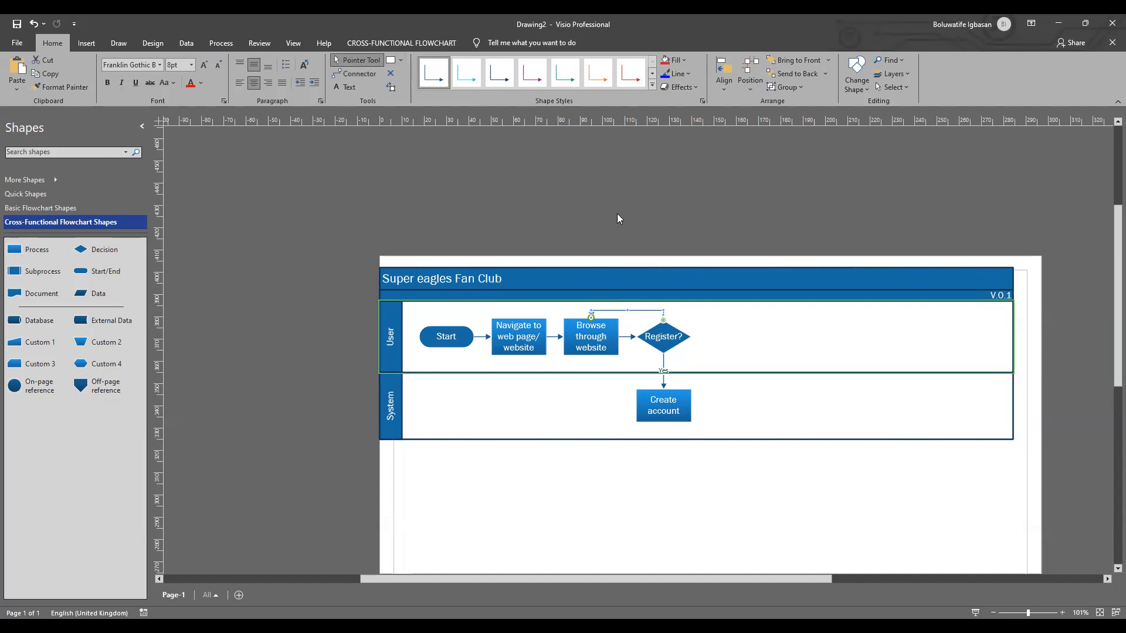
Step: Label the connector looping back from "Register?" to "Browse through website" "No"
{"action": "double_click", "coordinate": [630, 308]}
{"action": "type", "text": "No"}
{"action": "left_click", "coordinate": [768, 332]}
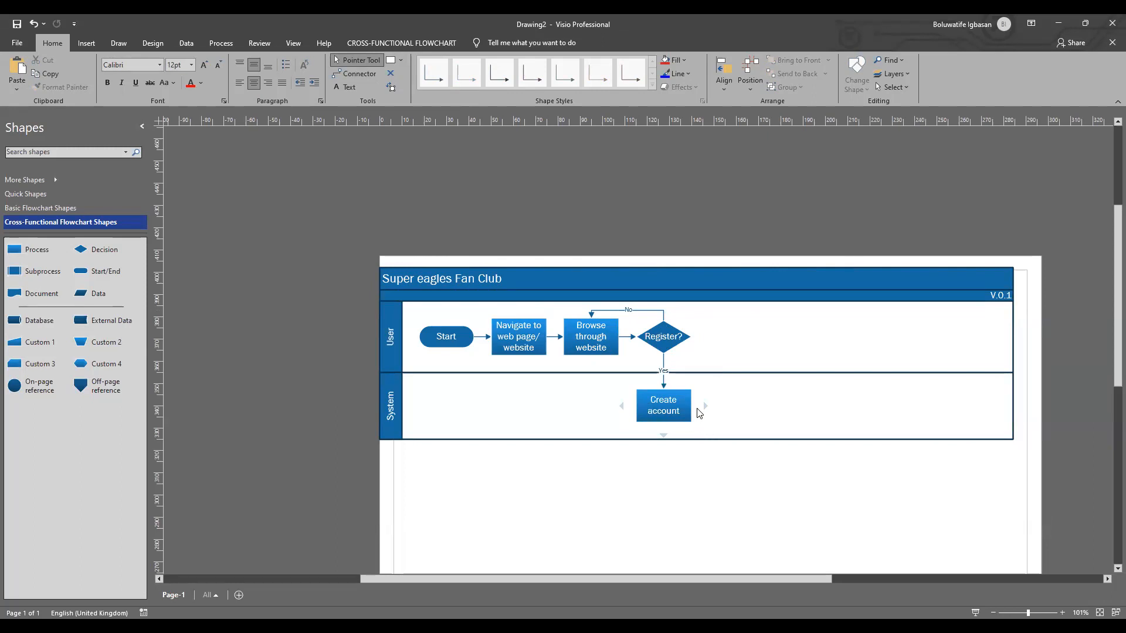
Step: Add a connected Process shape after "Create account" in the System swimlane and set its font size to 12 pt
{"action": "mouse_move", "coordinate": [703, 406]}
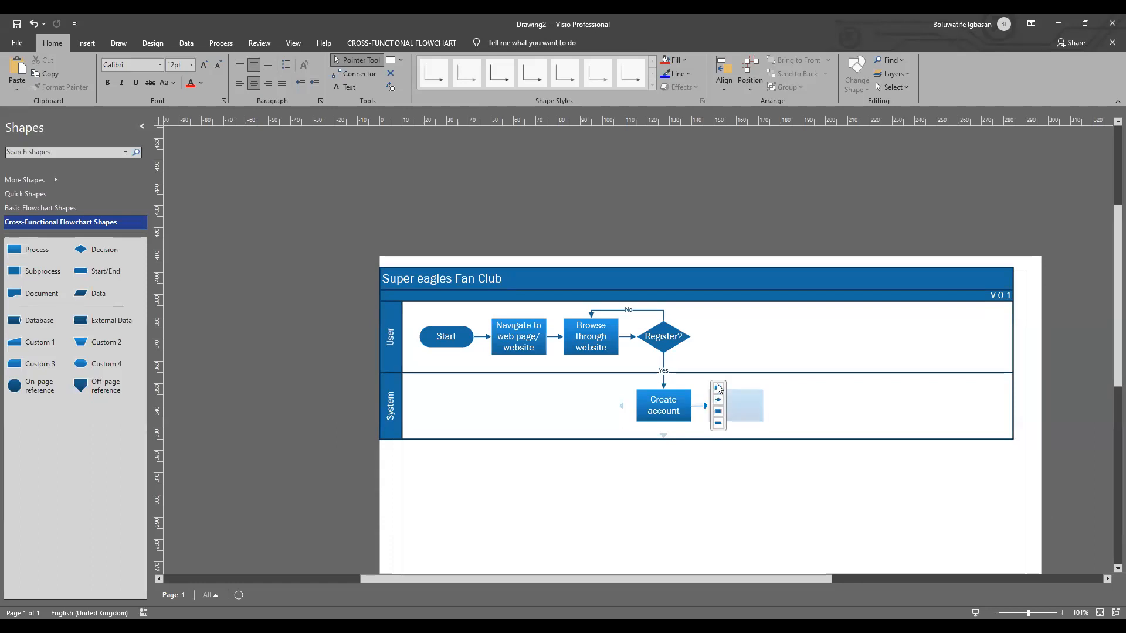
{"action": "left_click", "coordinate": [717, 388]}
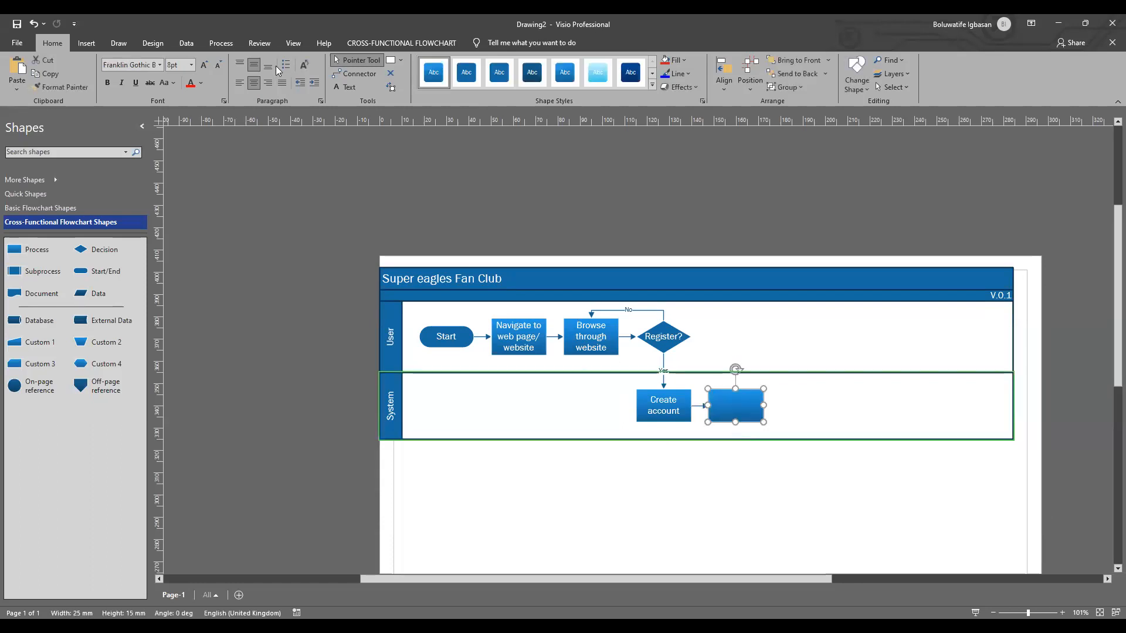
{"action": "left_click", "coordinate": [191, 64]}
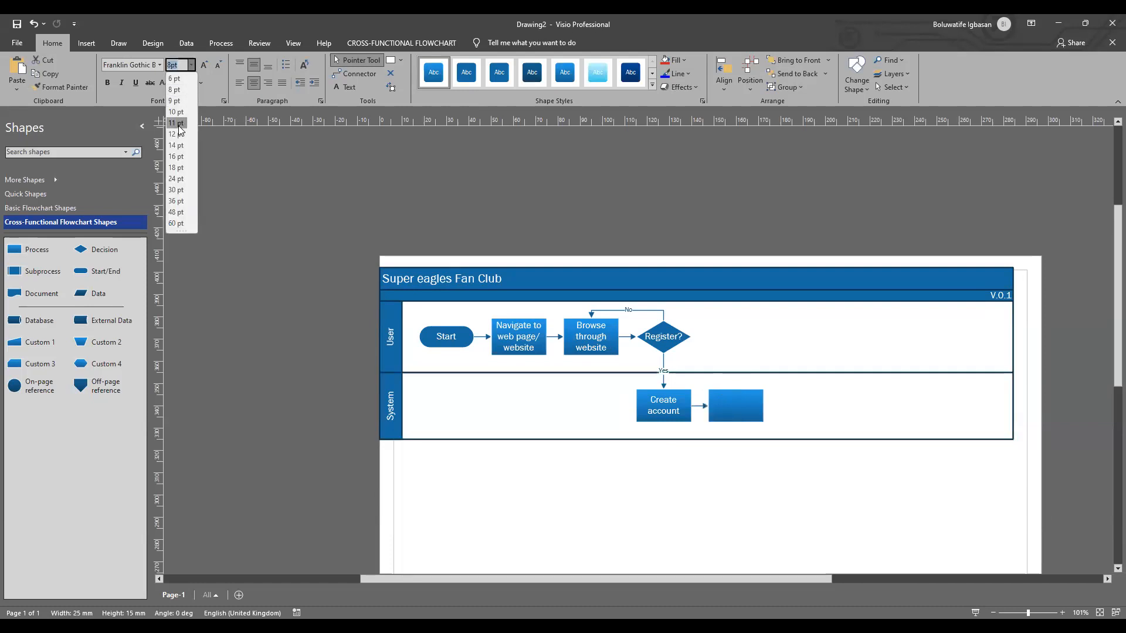
{"action": "left_click", "coordinate": [183, 143]}
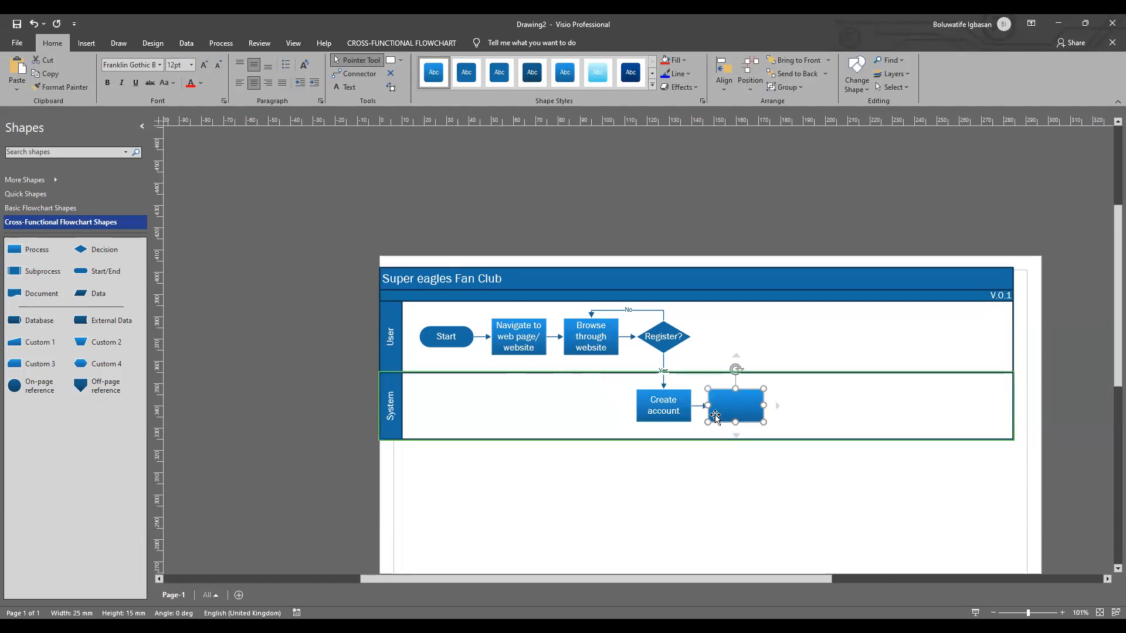
{"action": "key", "text": "Escape"}
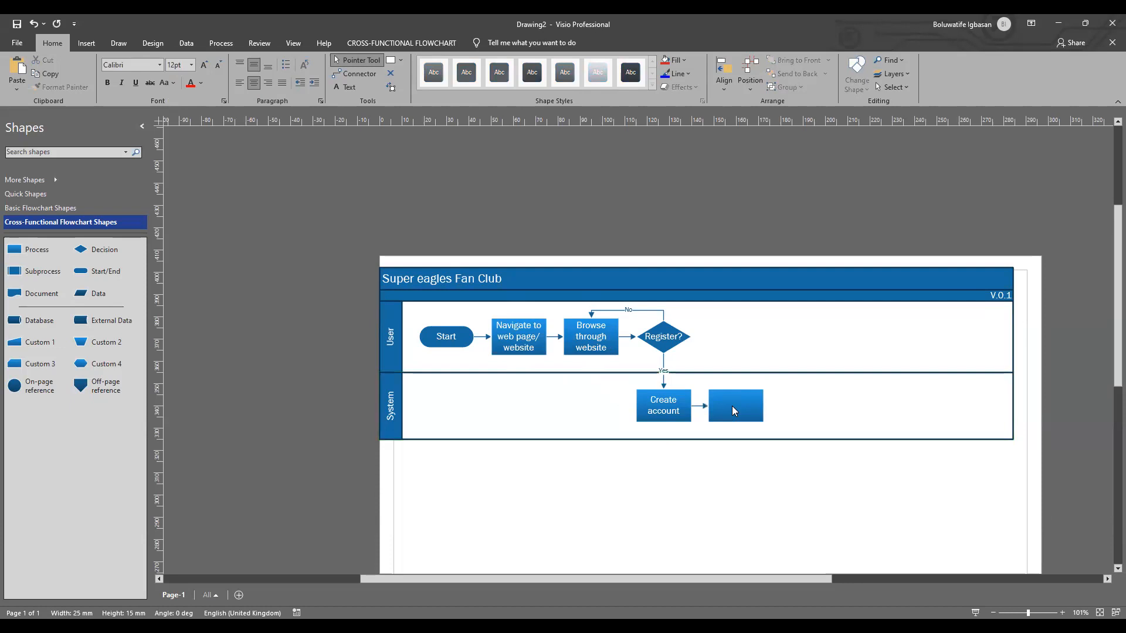
{"action": "double_click", "coordinate": [724, 404]}
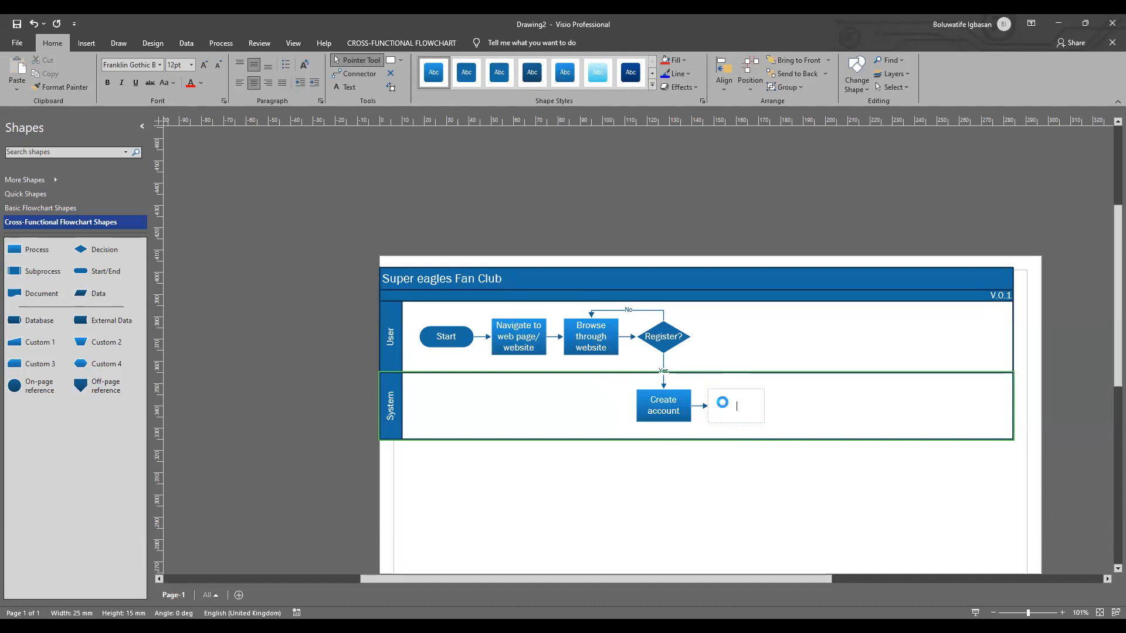
{"action": "left_click", "coordinate": [870, 407]}
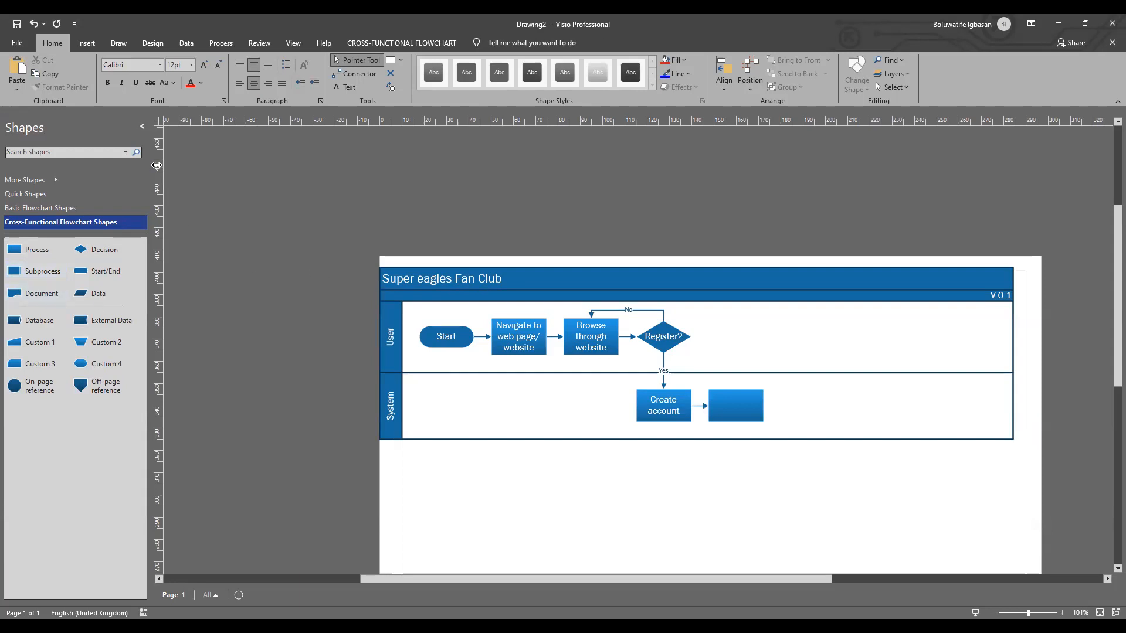
Step: Open the recent drawing "Human Capital Process Map" and examine the login flow across its swimlanes as a reference
{"action": "left_click", "coordinate": [18, 45]}
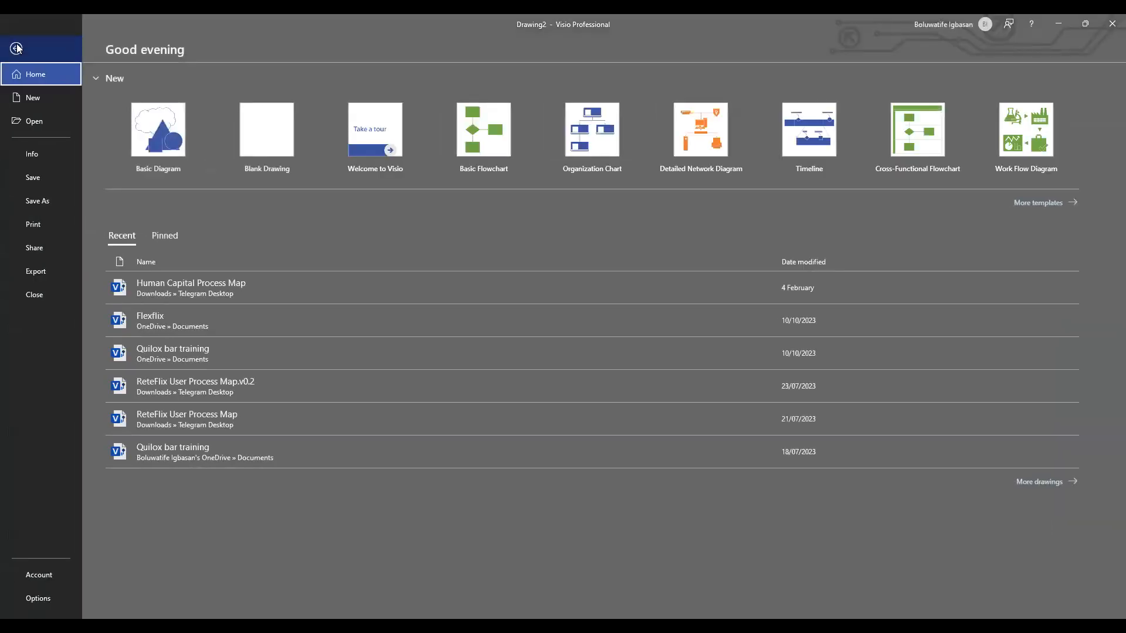
{"action": "left_click", "coordinate": [187, 290]}
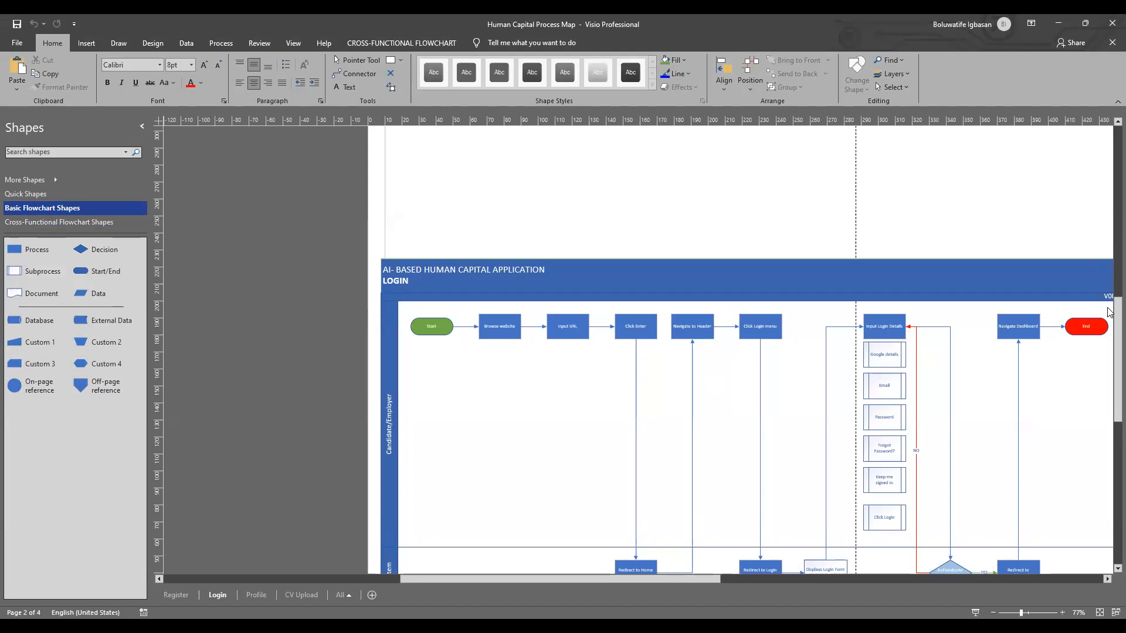
{"action": "left_click", "coordinate": [1029, 613]}
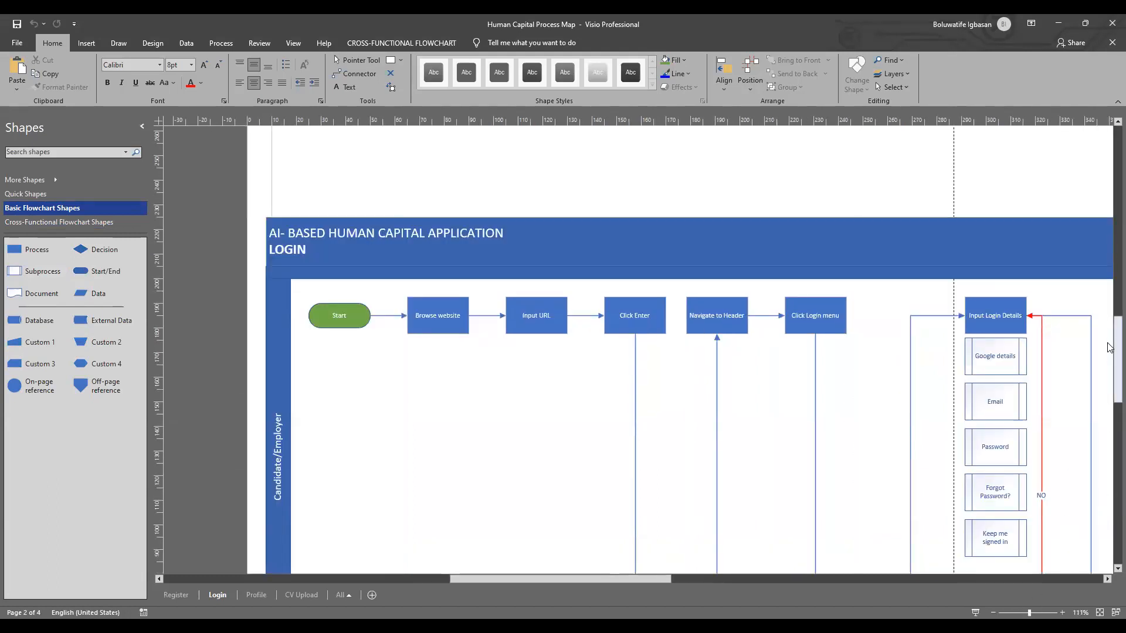
{"action": "mouse_move", "coordinate": [1109, 349]}
{"action": "left_mouse_down"}
{"action": "mouse_move", "coordinate": [1109, 387]}
{"action": "mouse_move", "coordinate": [1109, 331]}
{"action": "mouse_move", "coordinate": [1109, 355]}
{"action": "left_mouse_up"}
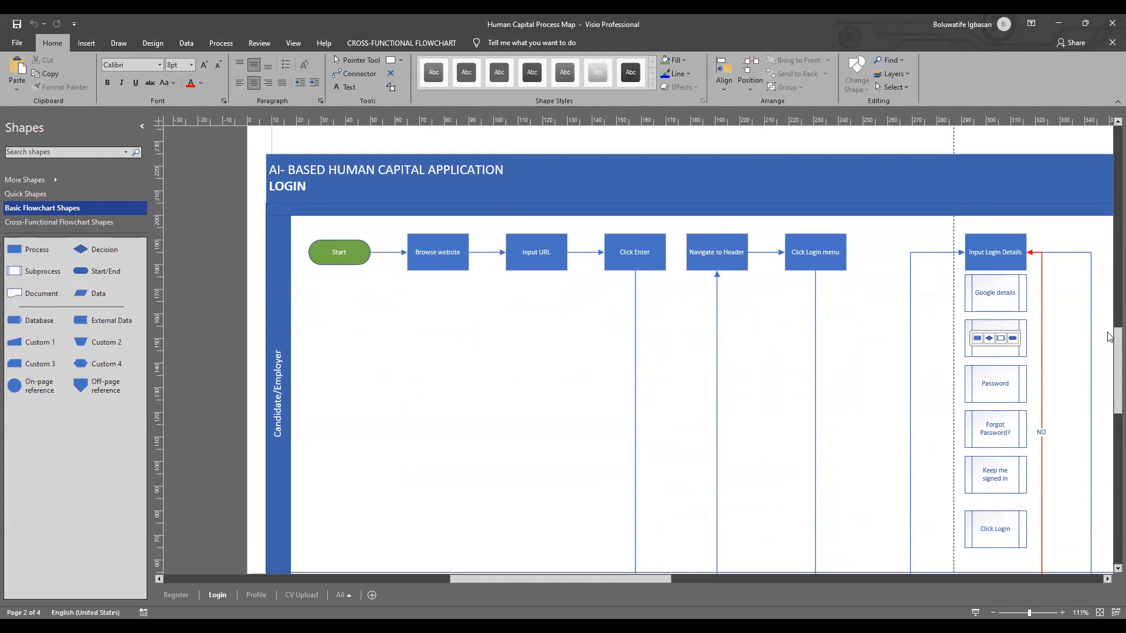
{"action": "scroll", "coordinate": [1109, 352], "scroll_direction": "up", "scroll_amount": 2}
{"action": "left_click_drag", "start_coordinate": [1108, 355], "coordinate": [1109, 403]}
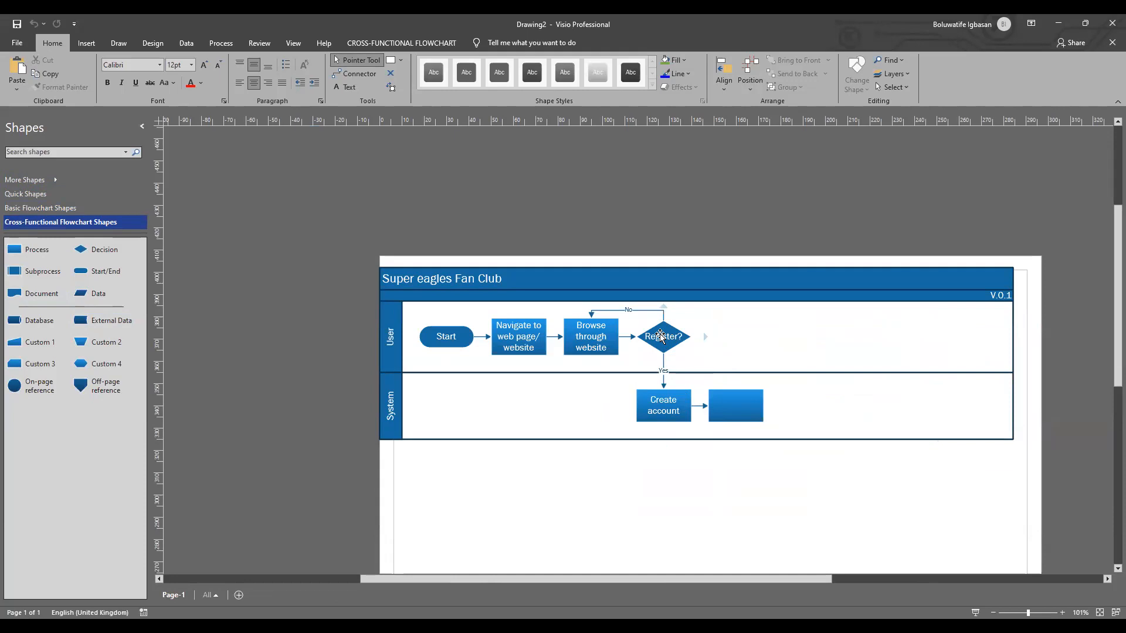
Step: Increase the height of the User swimlane in the "Super eagles Fan Club" flowchart to about 92 mm
{"action": "left_click", "coordinate": [658, 401]}
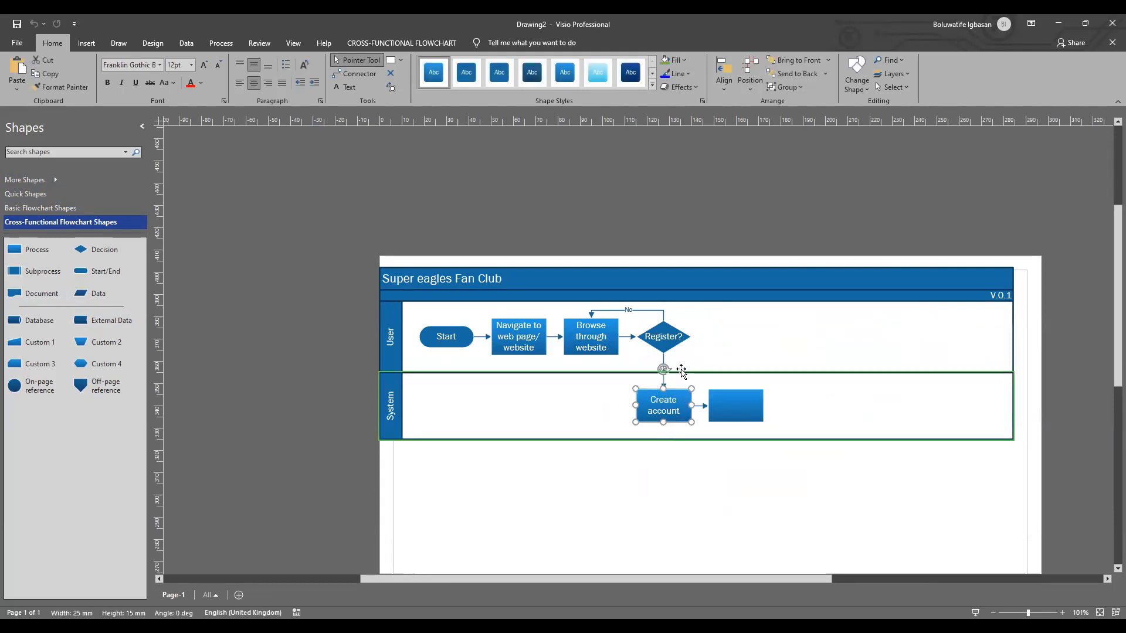
{"action": "left_click", "coordinate": [572, 371]}
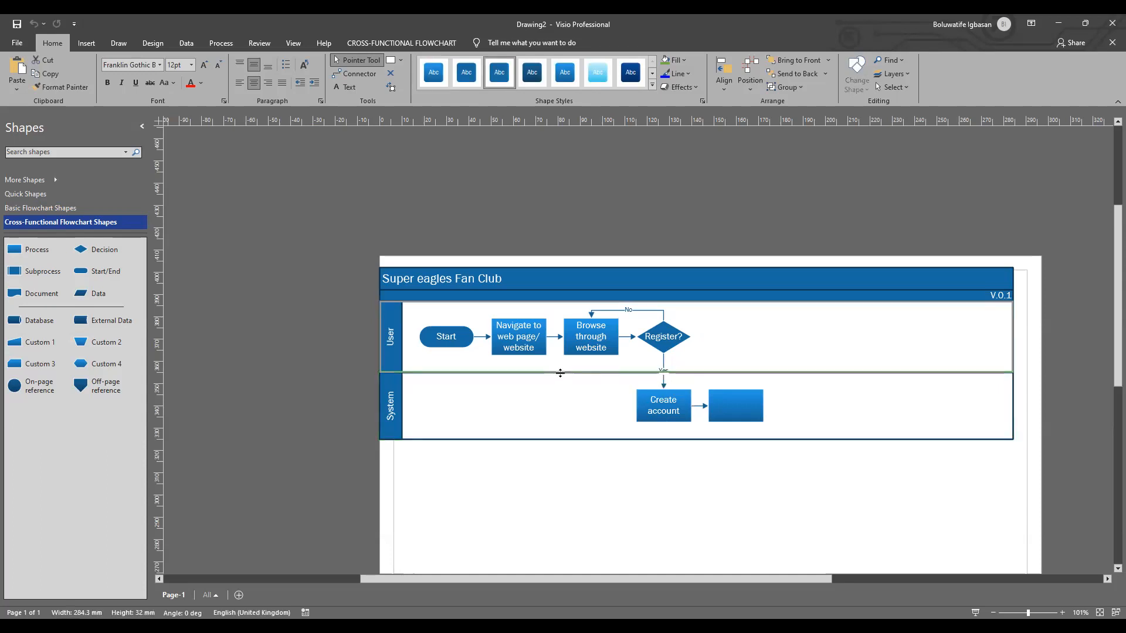
{"action": "left_click_drag", "start_coordinate": [560, 373], "coordinate": [555, 506]}
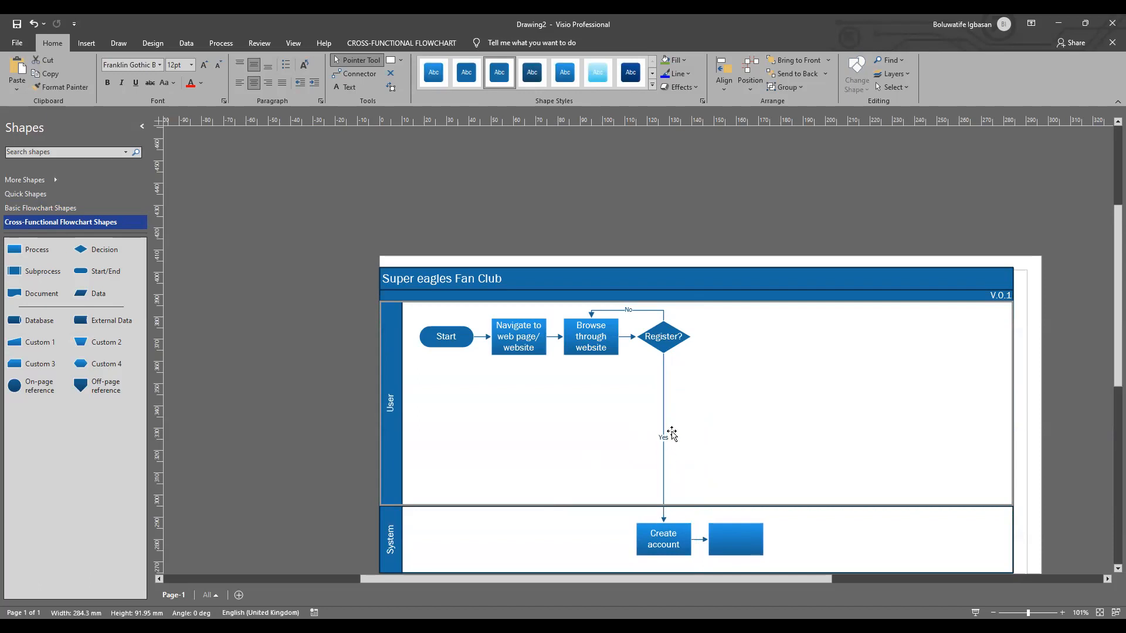
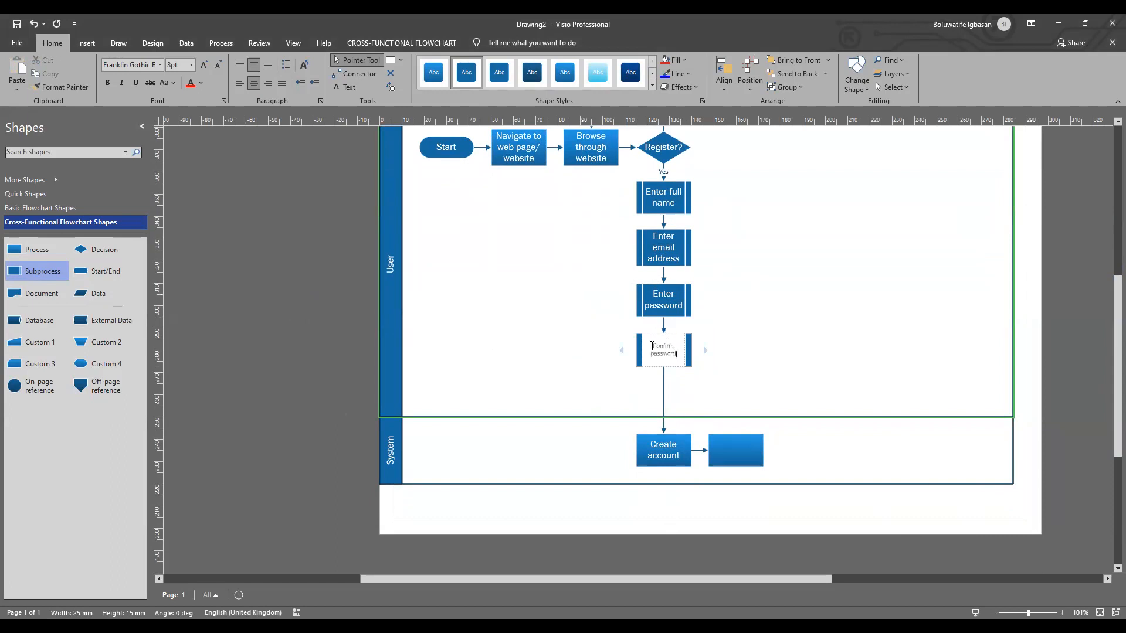
Step: Set the text of the "Confirm password" subprocess to 12 pt
{"action": "left_click_drag", "start_coordinate": [652, 346], "coordinate": [673, 354]}
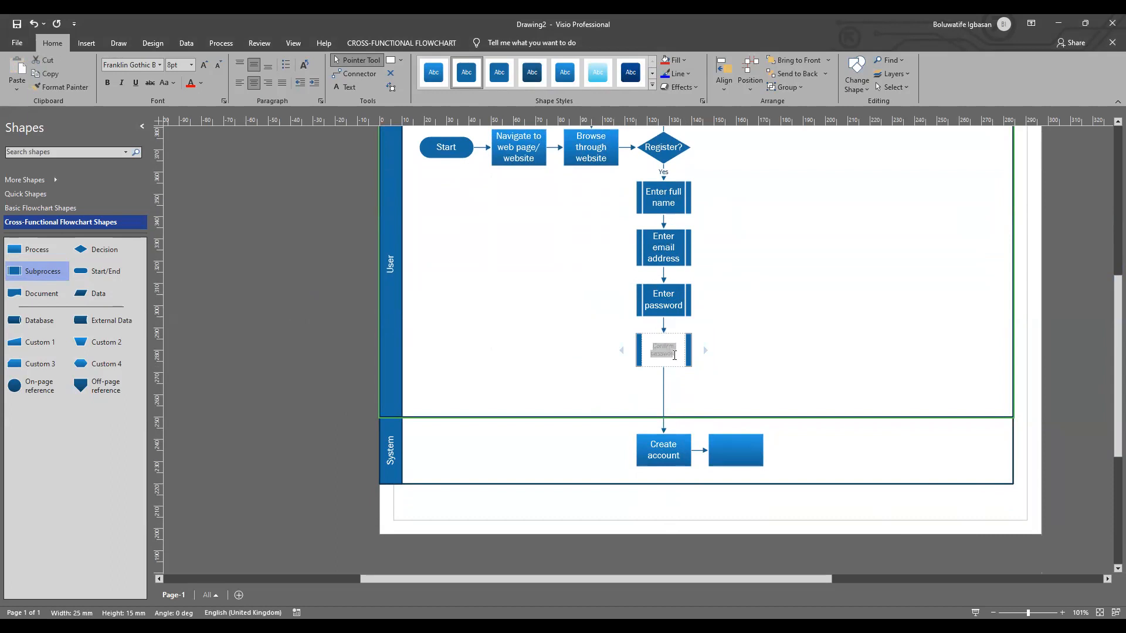
{"action": "left_click", "coordinate": [191, 65]}
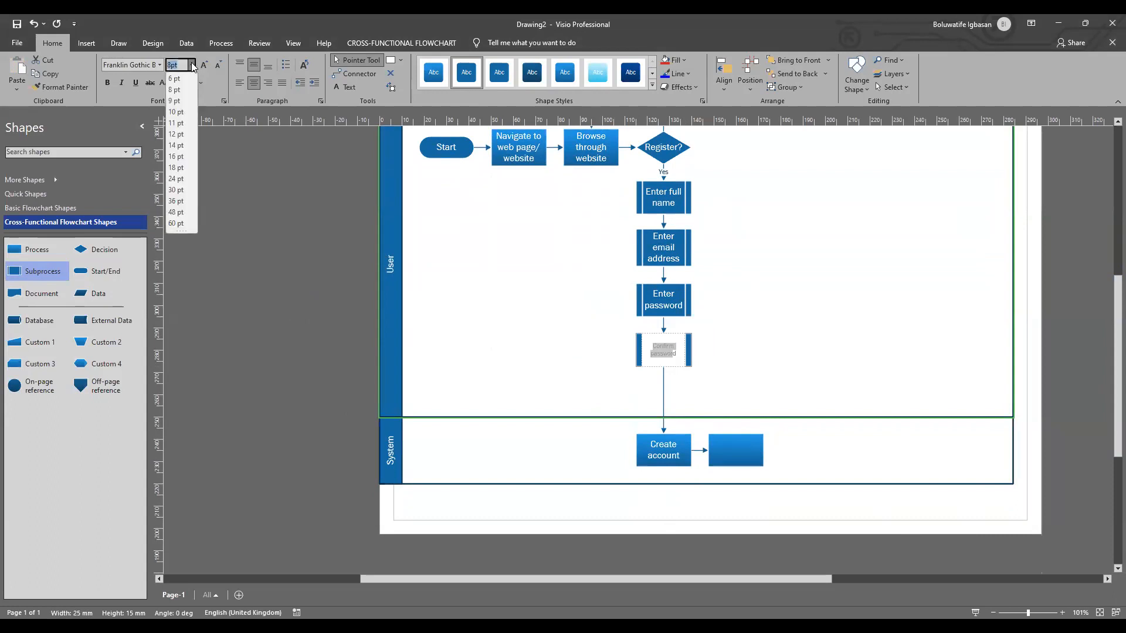
{"action": "left_click", "coordinate": [179, 134]}
{"action": "left_click", "coordinate": [847, 390]}
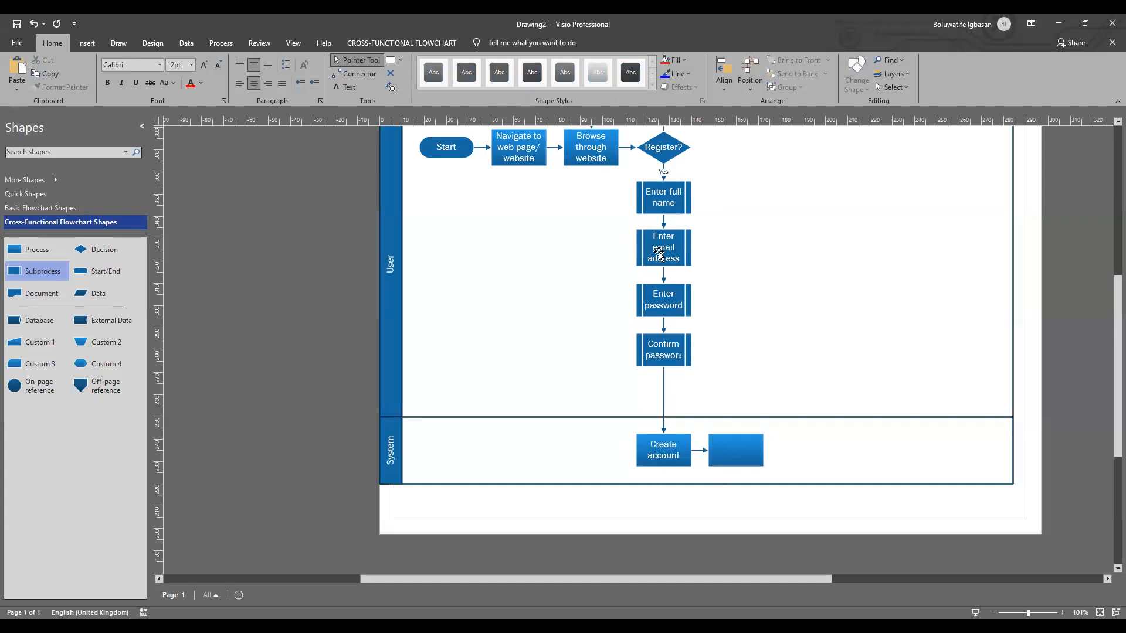
Step: Delete the full name, email address, enter password and confirm password subprocesses, and reduce the User swimlane's height
{"action": "left_click", "coordinate": [660, 200]}
{"action": "key", "text": "Delete"}
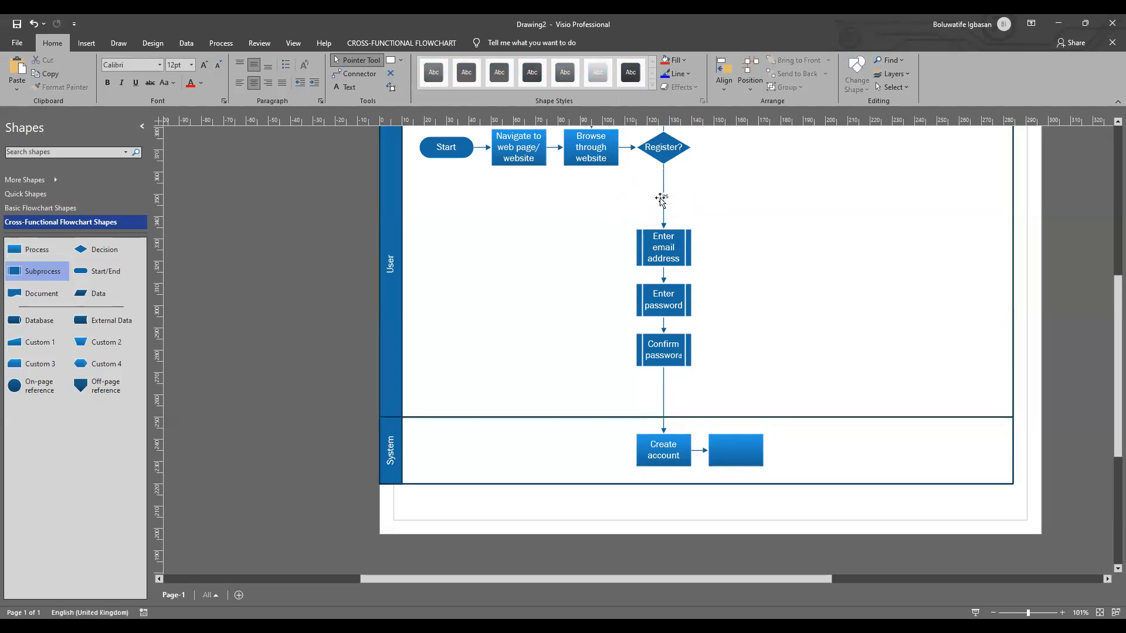
{"action": "left_click", "coordinate": [679, 246]}
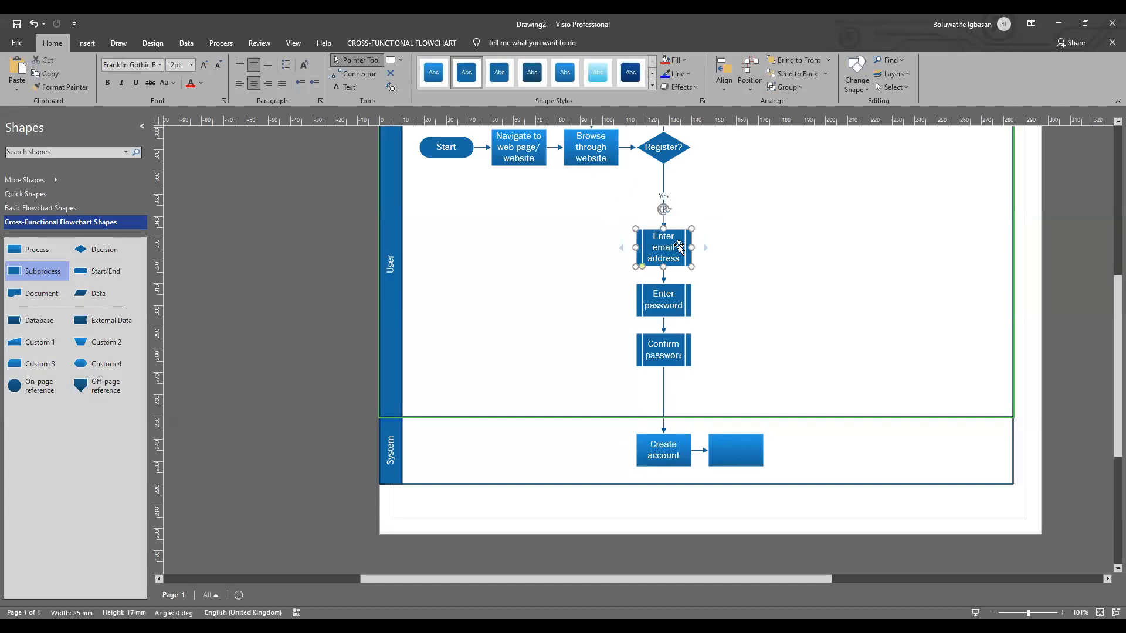
{"action": "key", "text": "Delete"}
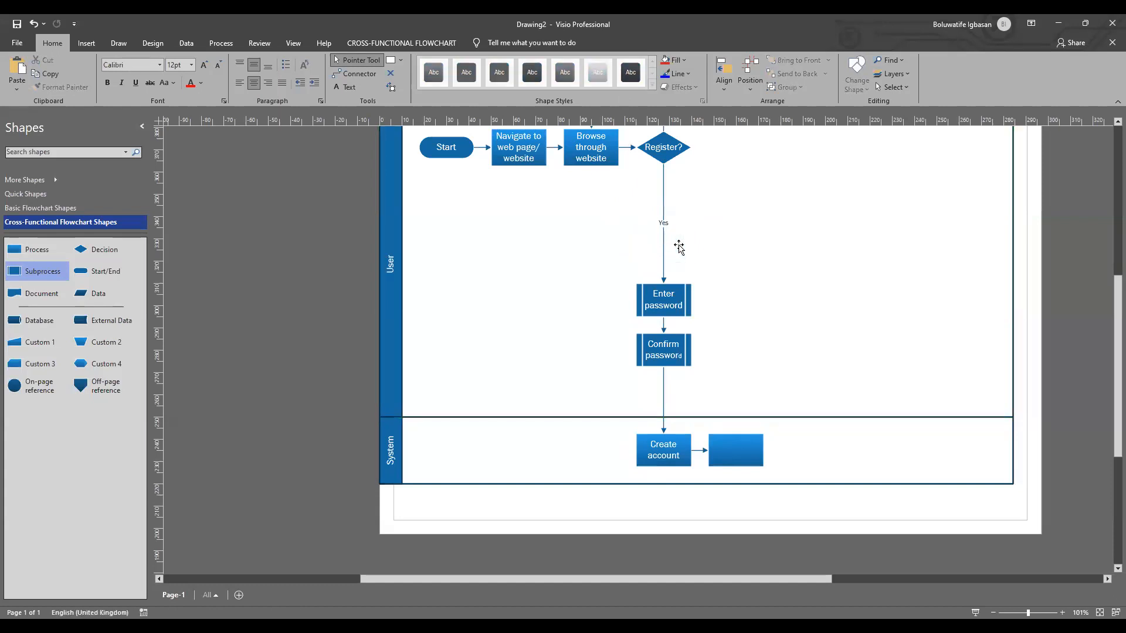
{"action": "left_click", "coordinate": [660, 296]}
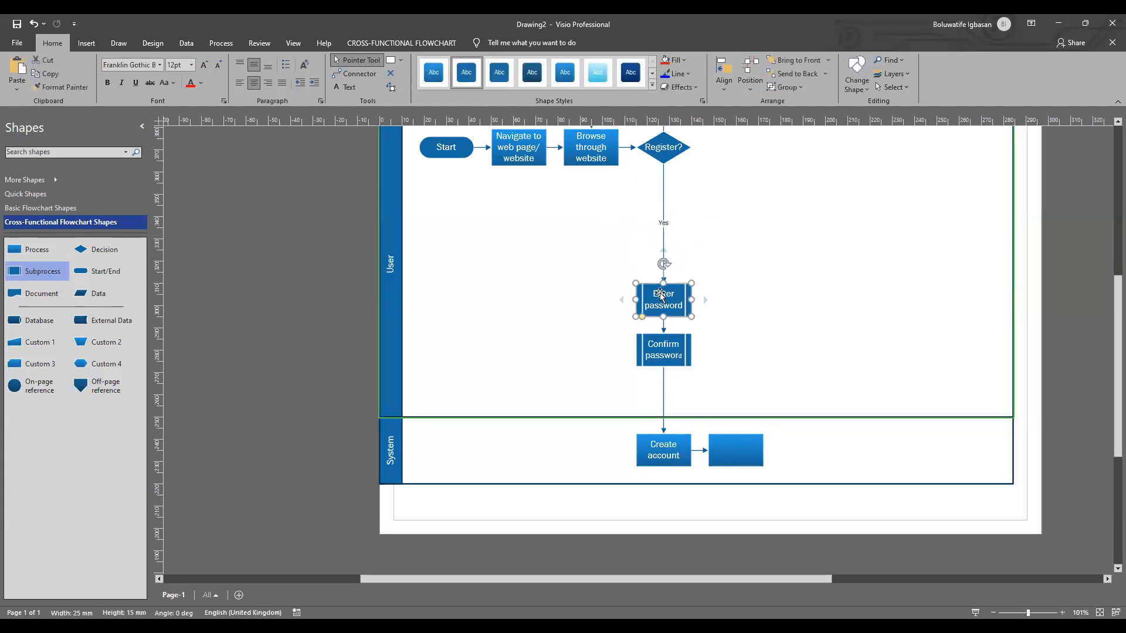
{"action": "key", "text": "Delete"}
{"action": "left_click", "coordinate": [673, 351]}
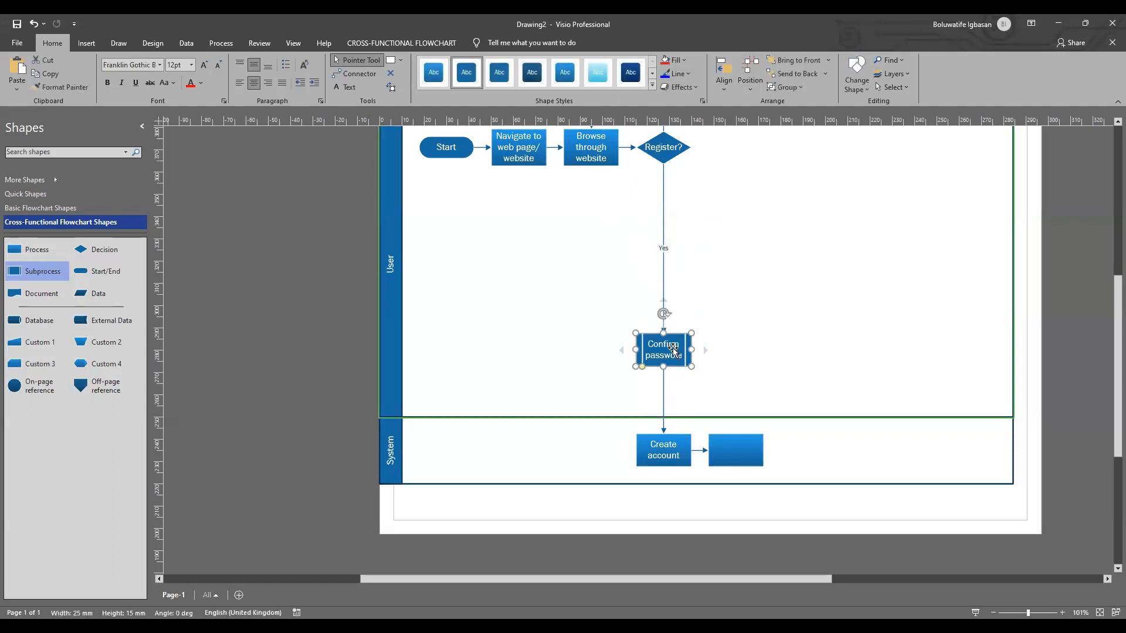
{"action": "key", "text": "Delete"}
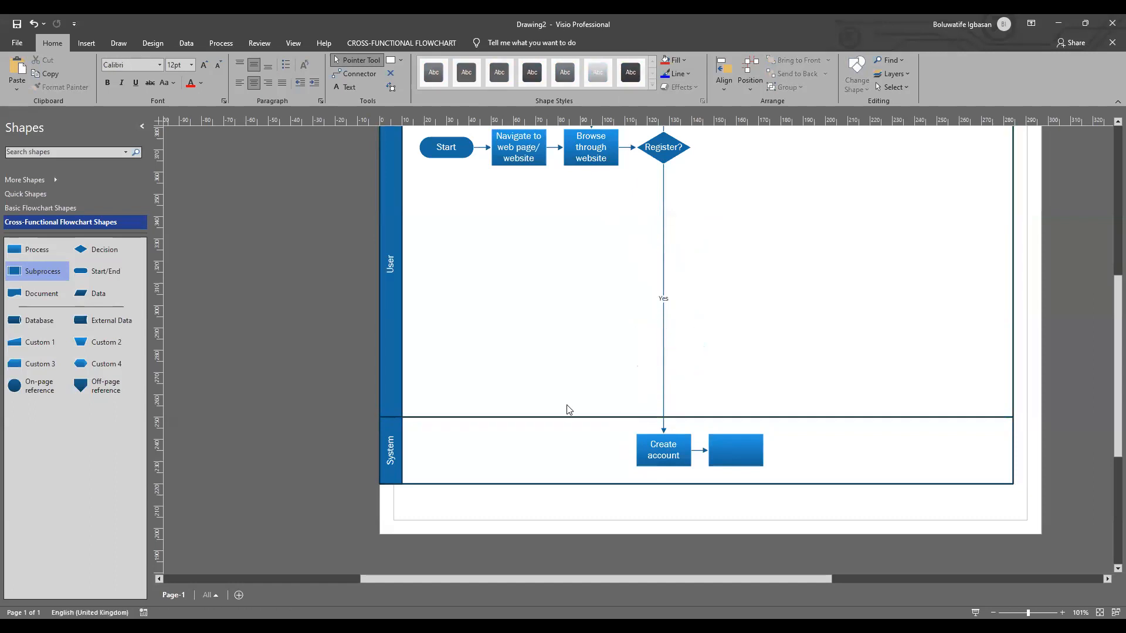
{"action": "left_click_drag", "start_coordinate": [565, 416], "coordinate": [548, 210]}
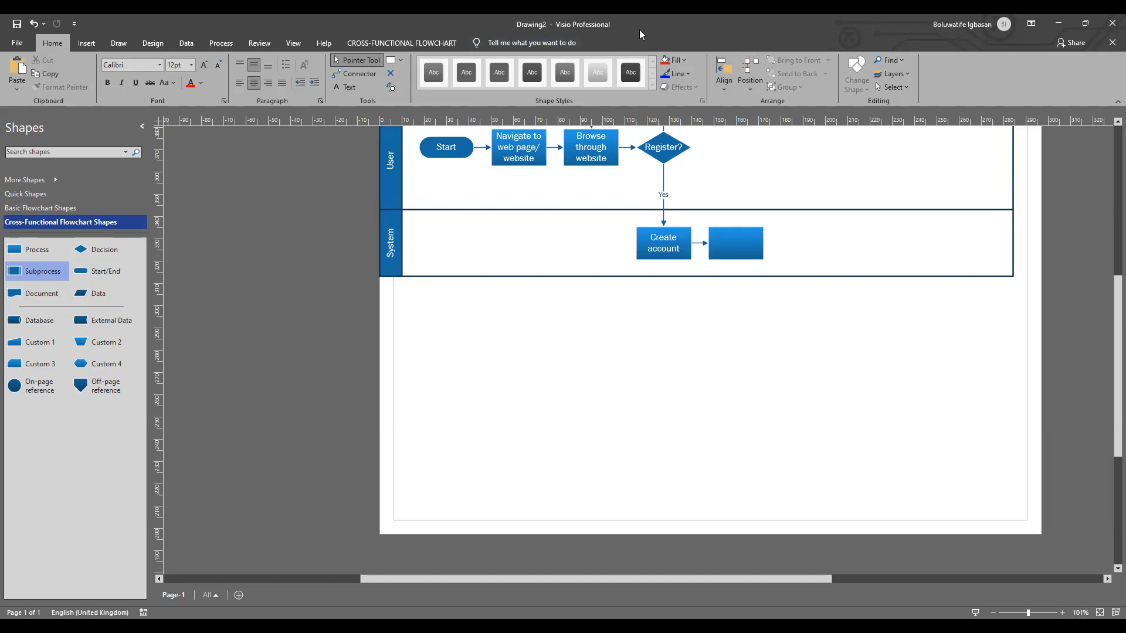
Step: Label the blank process after "Create account" in the System swimlane "Redirect user to the homepage"
{"action": "left_click", "coordinate": [734, 246]}
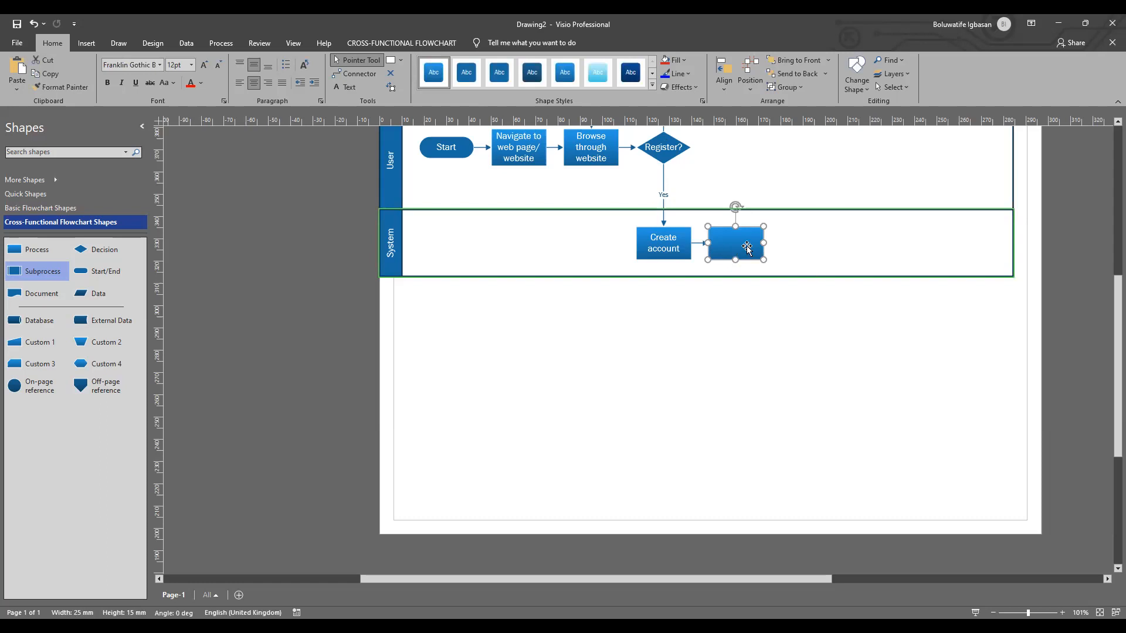
{"action": "double_click", "coordinate": [747, 244]}
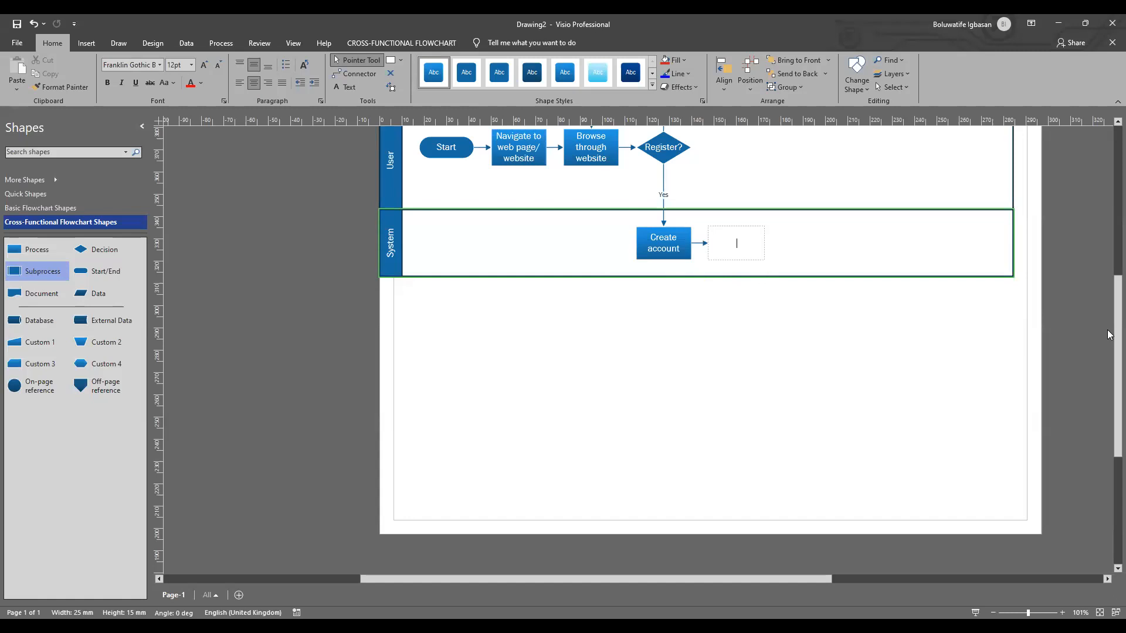
{"action": "scroll", "coordinate": [1107, 293], "scroll_direction": "up", "scroll_amount": 2}
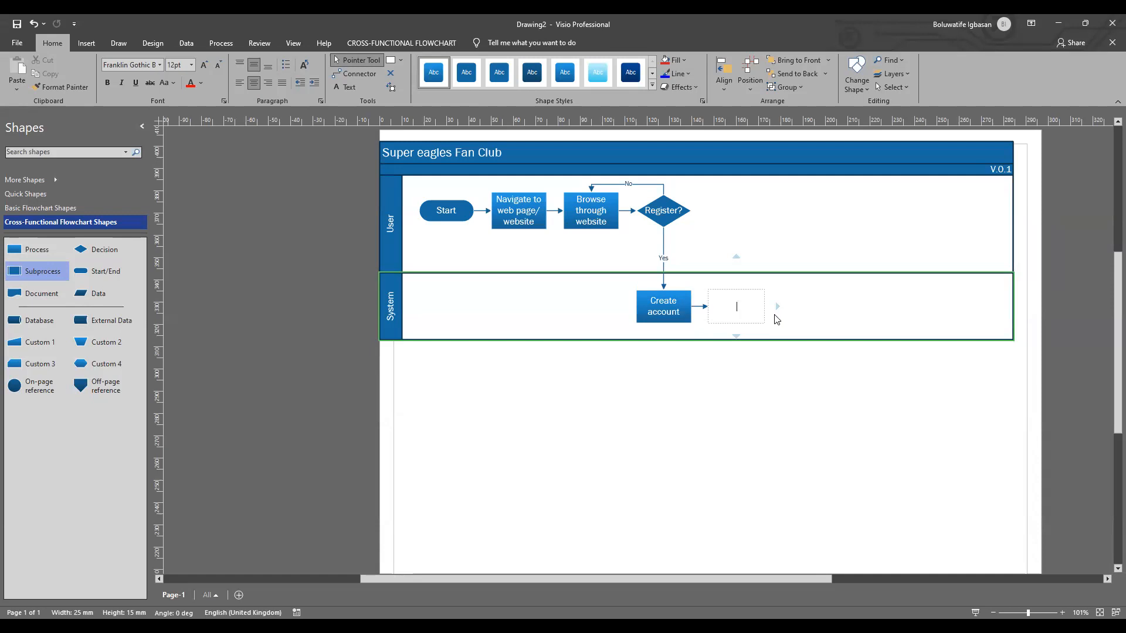
{"action": "type", "text": "Redirect user to the homepage"}
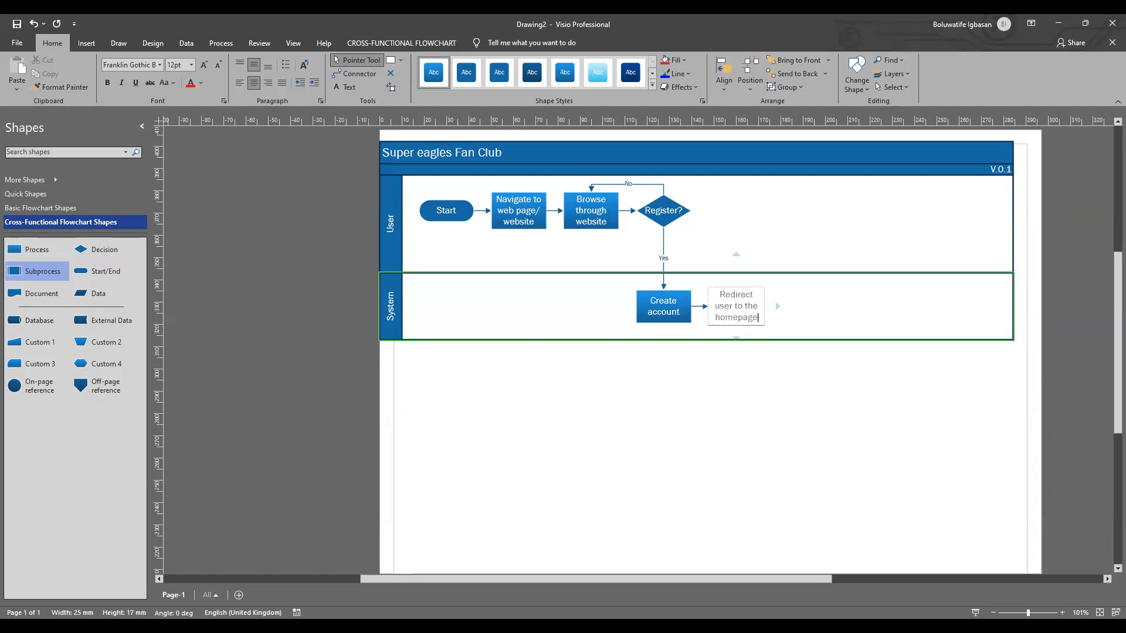
{"action": "left_click", "coordinate": [848, 309]}
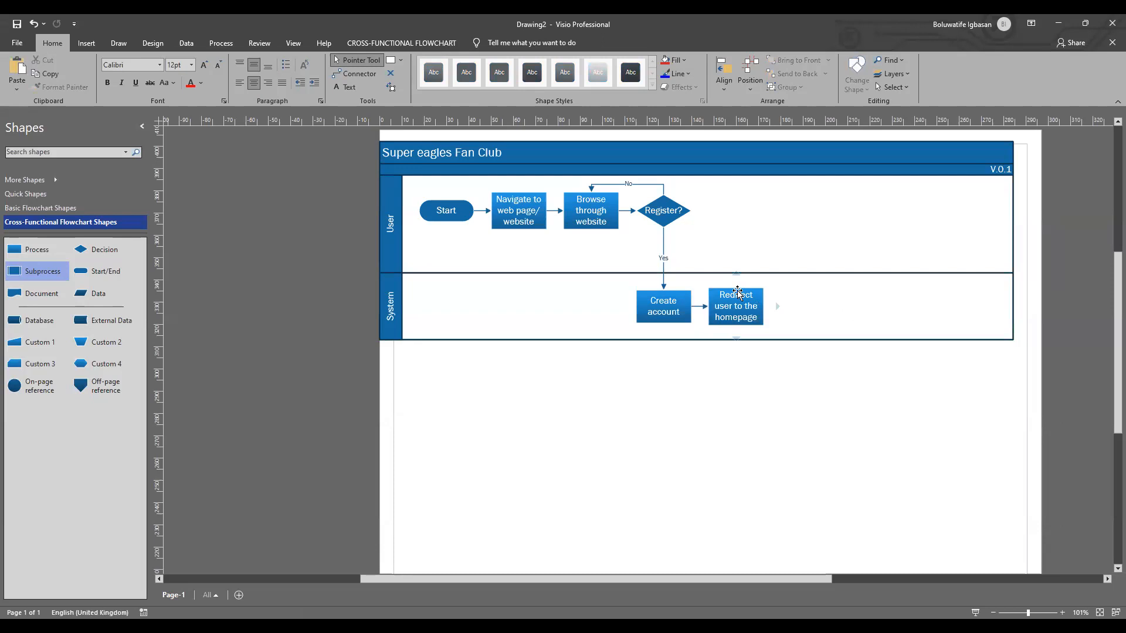
Step: Add a connected Process shape above "Redirect user to the homepage" in the User swimlane and align it with the "Register?" row
{"action": "mouse_move", "coordinate": [737, 274]}
{"action": "left_click", "coordinate": [717, 260]}
{"action": "left_click_drag", "start_coordinate": [737, 243], "coordinate": [736, 211]}
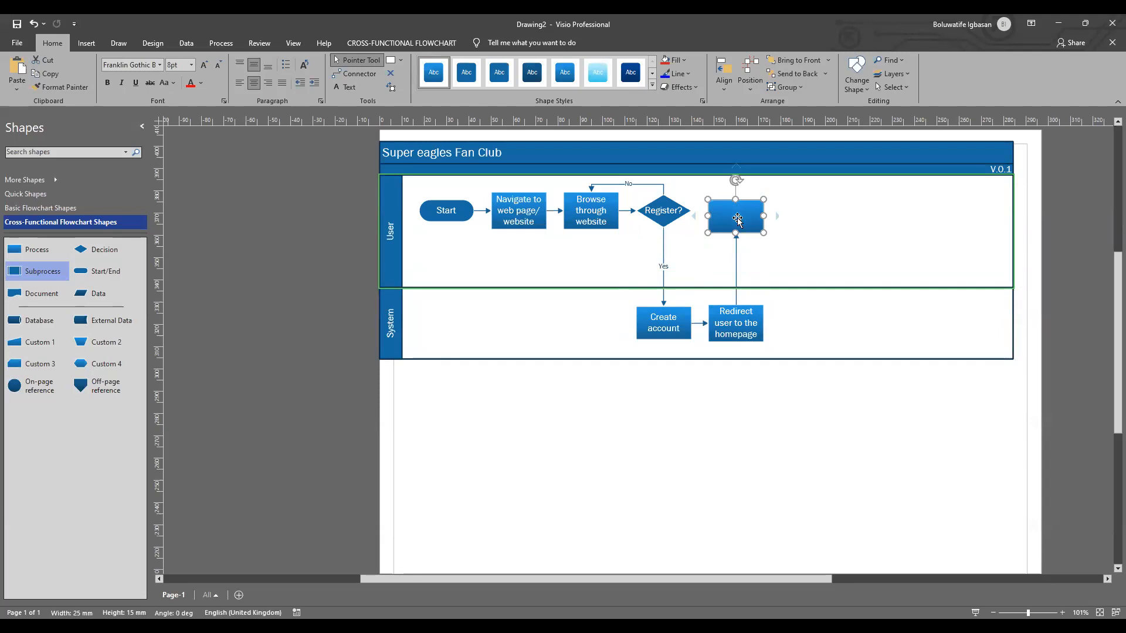
{"action": "key", "text": "Escape"}
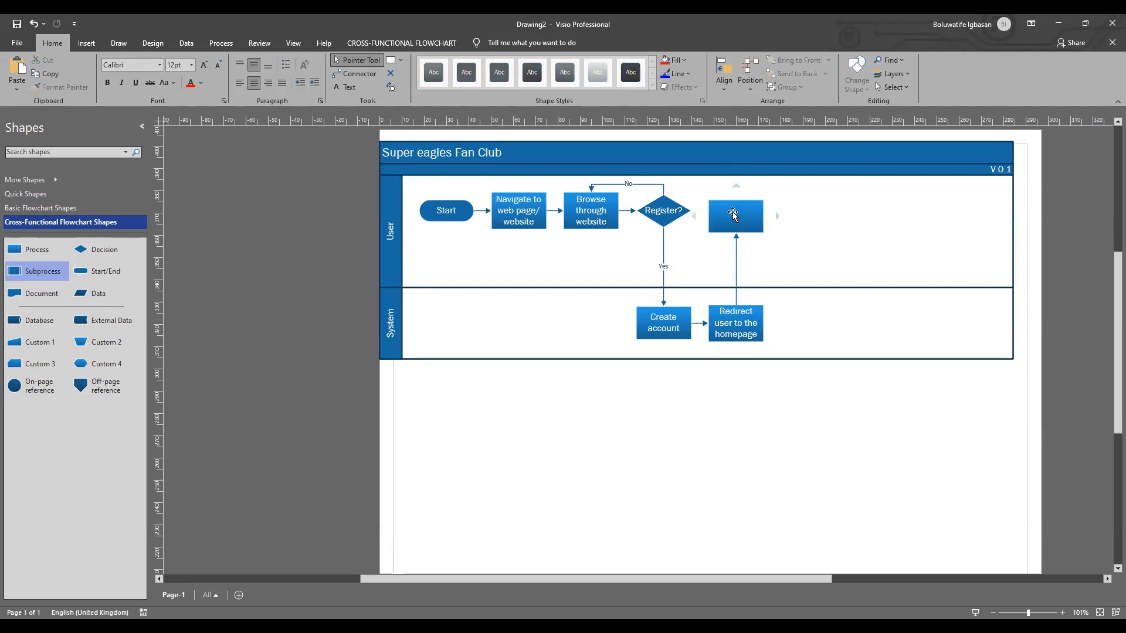
{"action": "left_click_drag", "start_coordinate": [734, 204], "coordinate": [735, 207]}
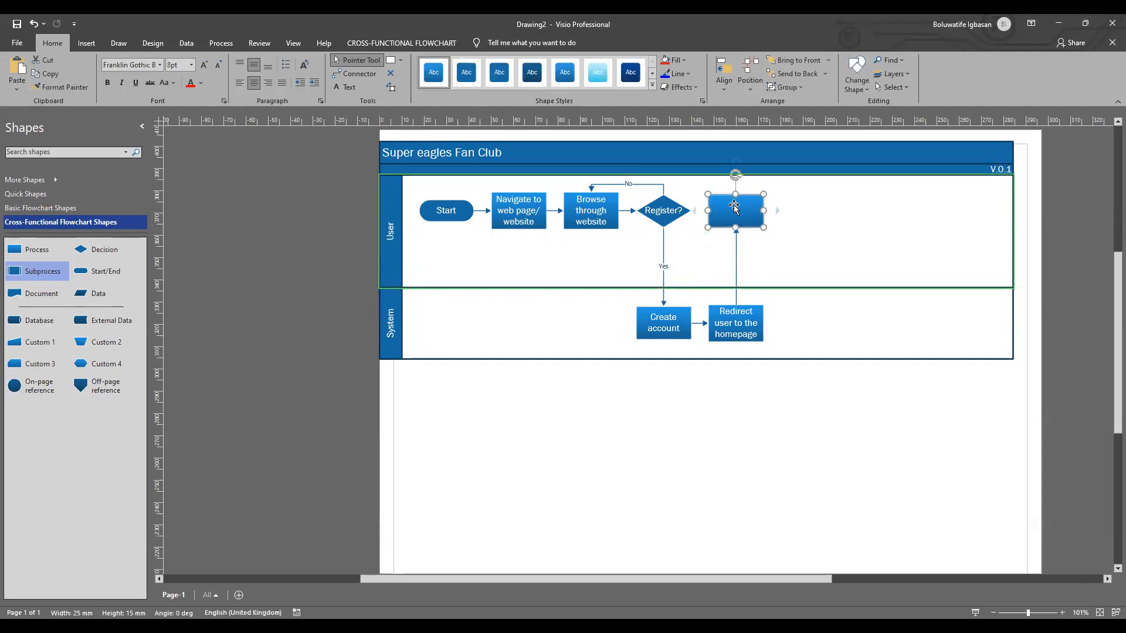
{"action": "left_click", "coordinate": [805, 251]}
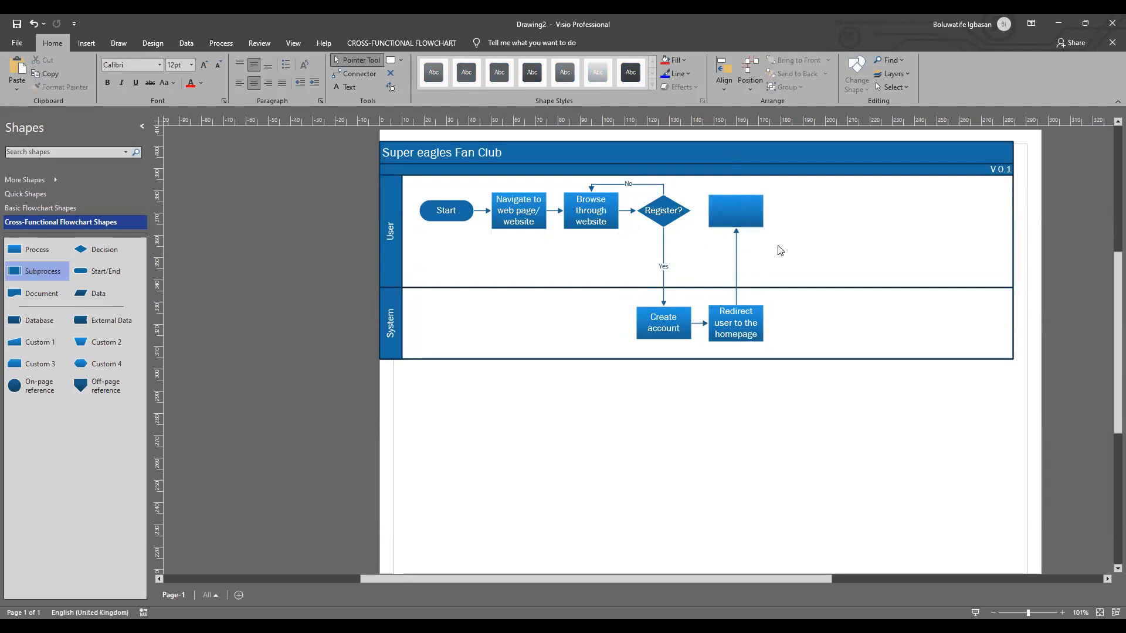
Step: Label the blank process beside "Register?" in the User swimlane "View header" in 12 pt text
{"action": "mouse_move", "coordinate": [734, 218]}
{"action": "double_click", "coordinate": [731, 212]}
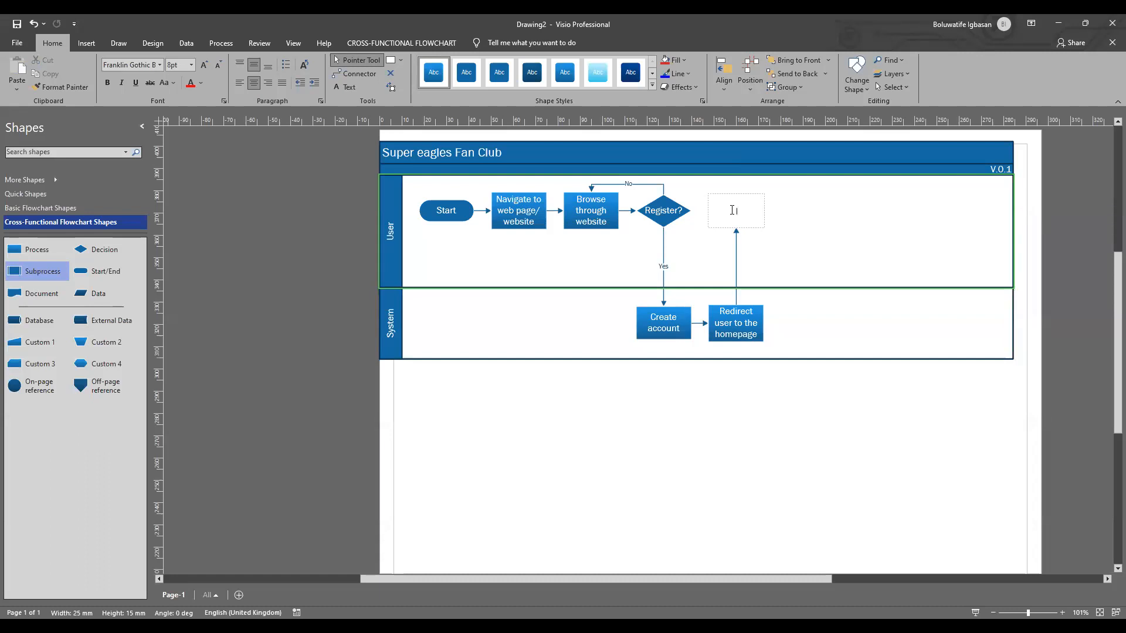
{"action": "type", "text": "Creat"}
{"action": "key", "text": "BackSpace"}
{"action": "key", "text": "BackSpace"}
{"action": "key", "text": "BackSpace"}
{"action": "key", "text": "BackSpace"}
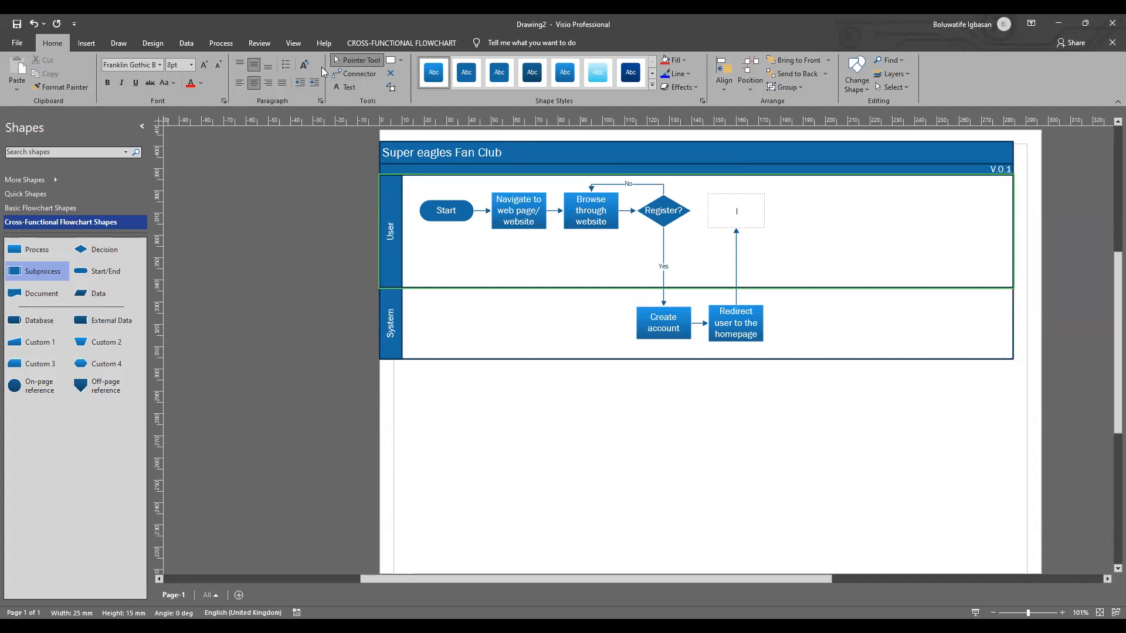
{"action": "left_click", "coordinate": [191, 65]}
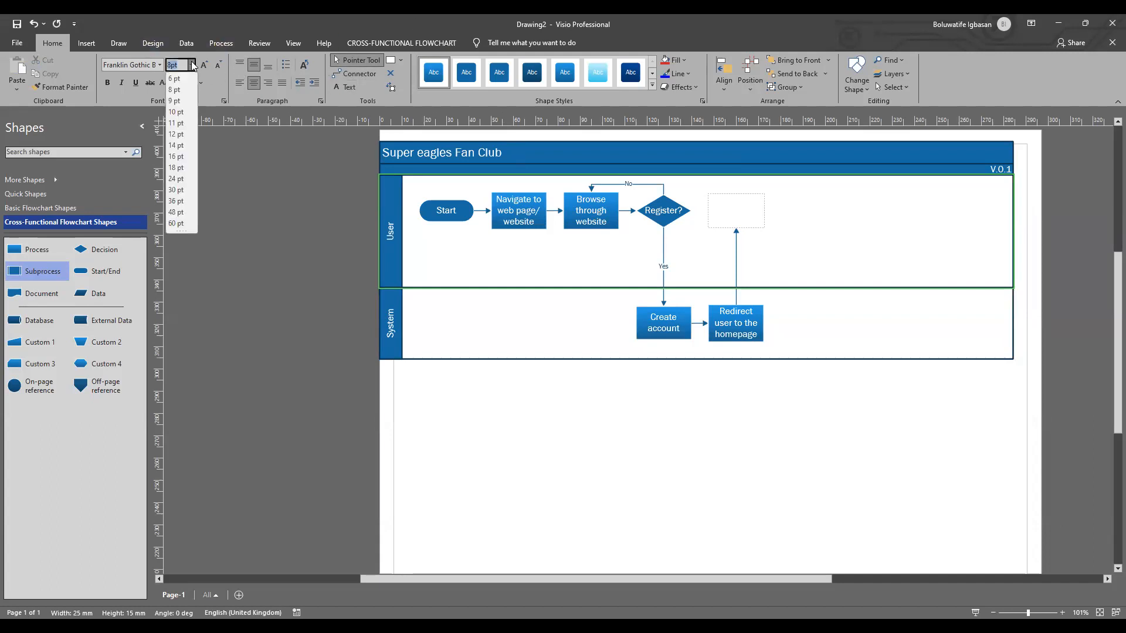
{"action": "left_click", "coordinate": [182, 136]}
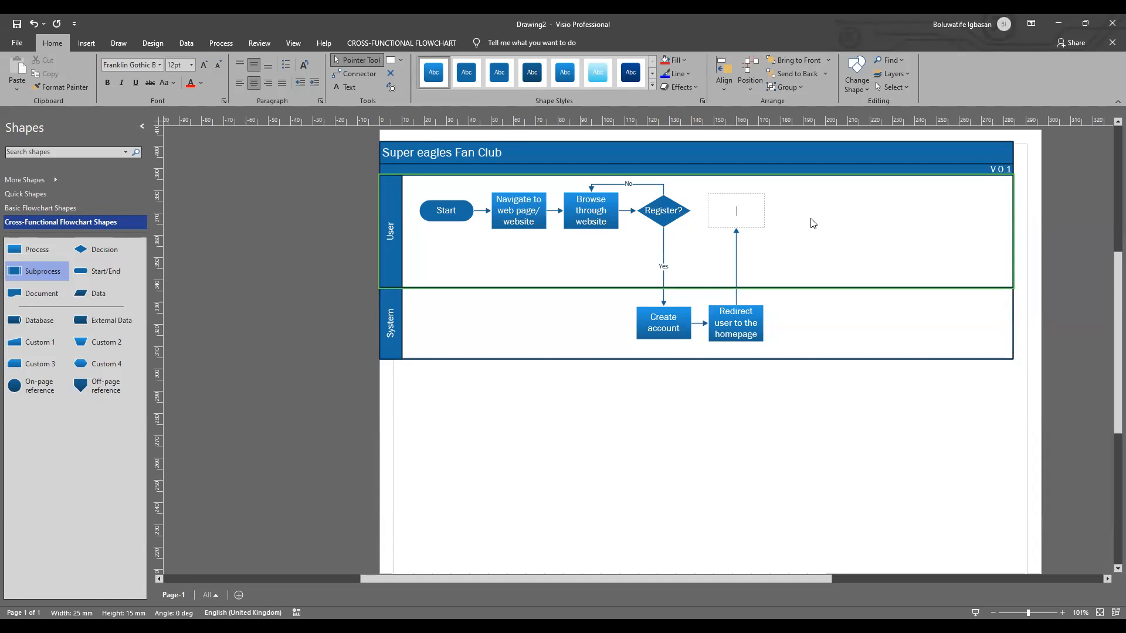
{"action": "type", "text": "View header"}
{"action": "left_click", "coordinate": [815, 236]}
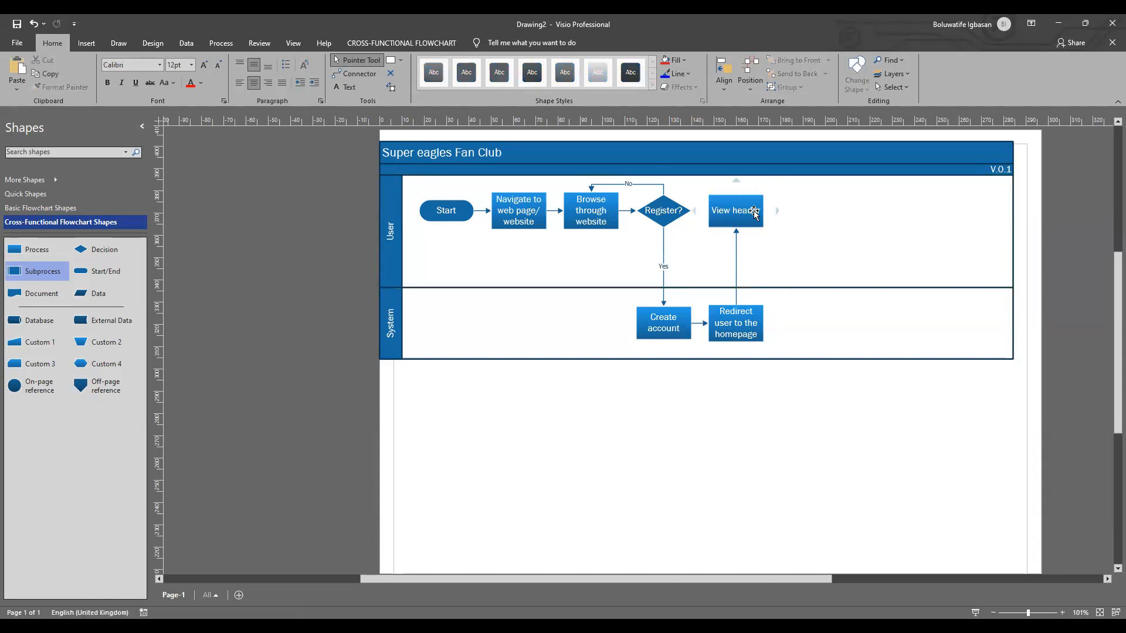
{"action": "mouse_move", "coordinate": [776, 211]}
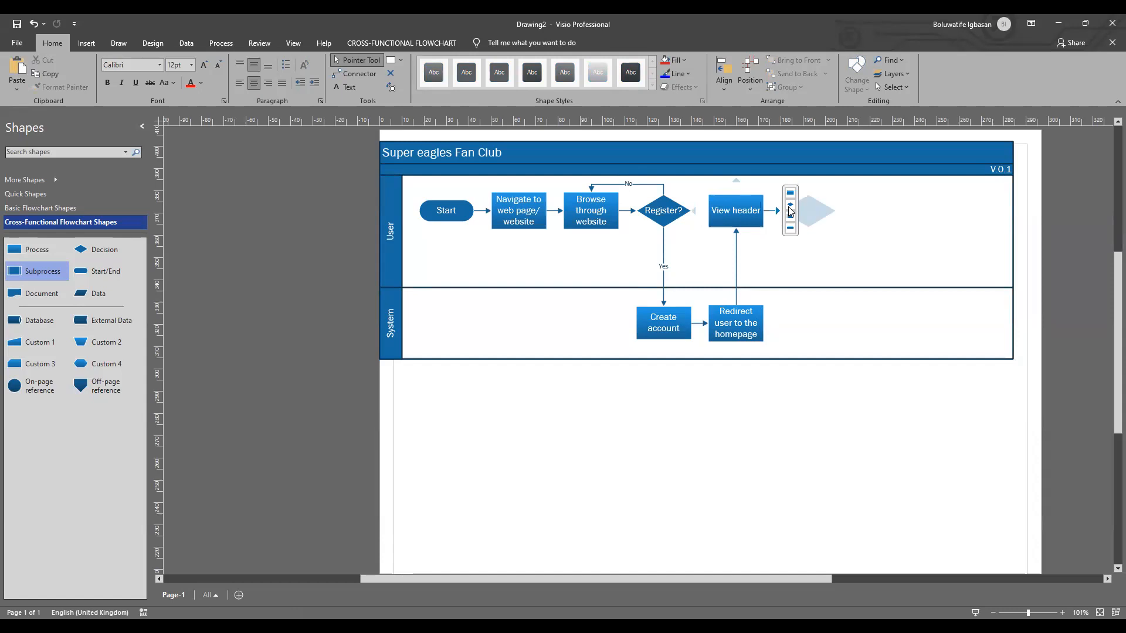
{"action": "left_click", "coordinate": [790, 205]}
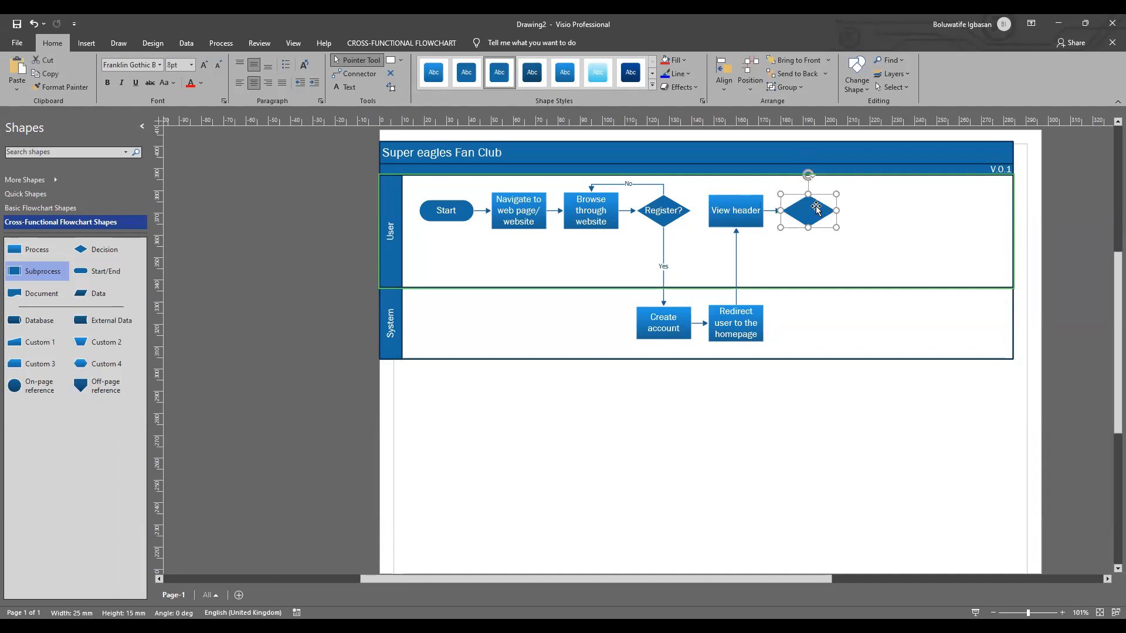
{"action": "key", "text": "Delete"}
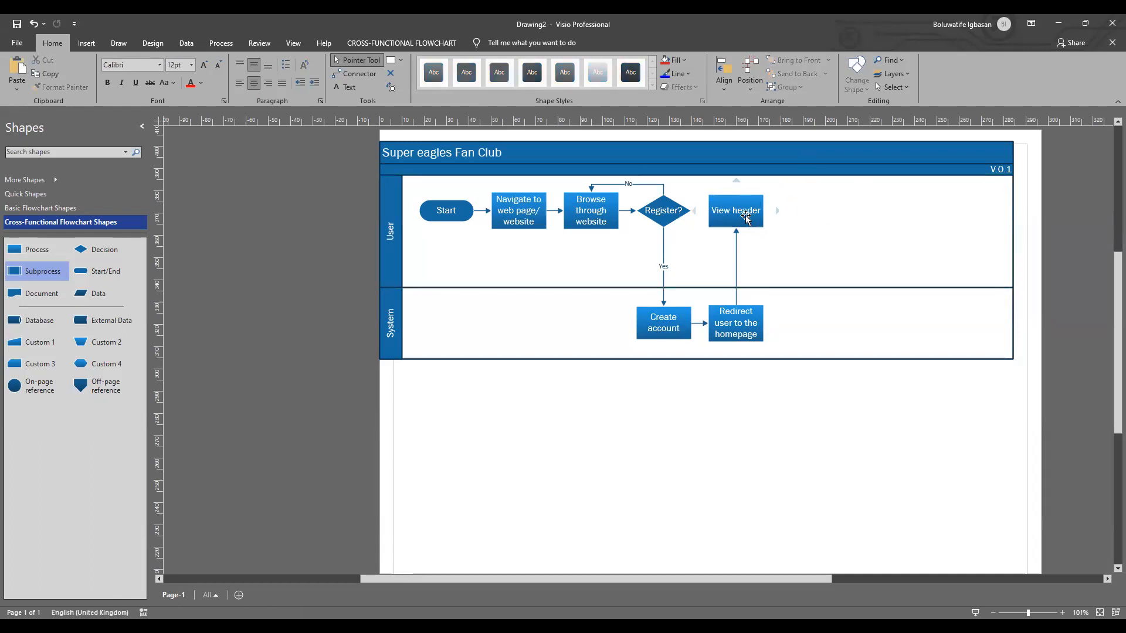
Step: Add a connected Process shape after "View header" in the User swimlane and set its text size to 12 pt
{"action": "mouse_move", "coordinate": [775, 212]}
{"action": "left_click", "coordinate": [789, 195]}
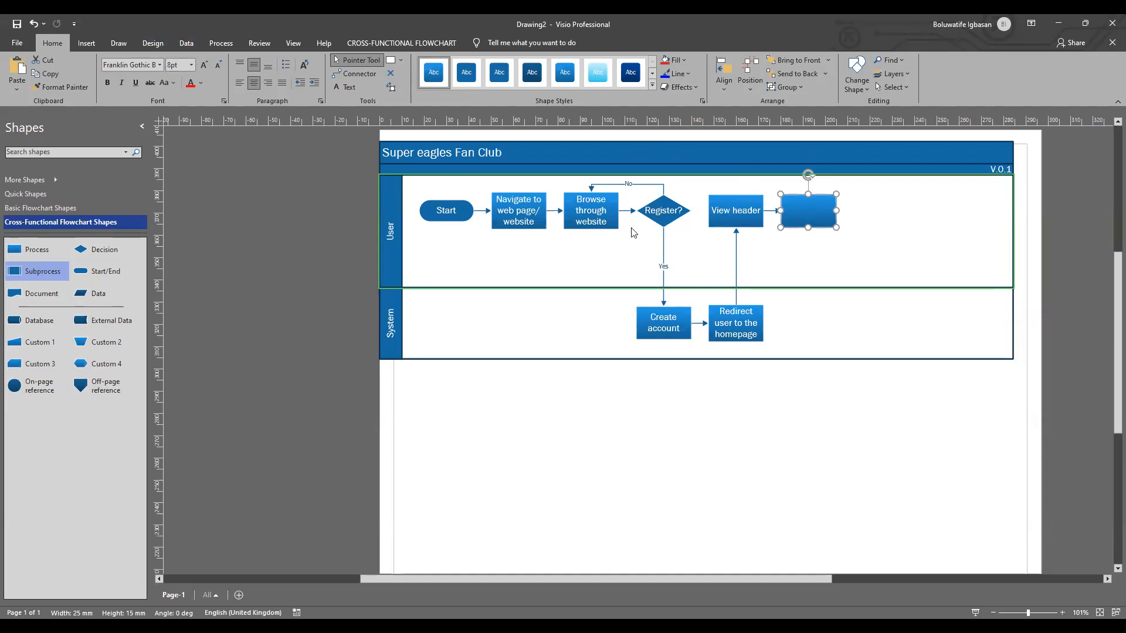
{"action": "scroll", "coordinate": [631, 228], "scroll_direction": "right", "scroll_amount": 5}
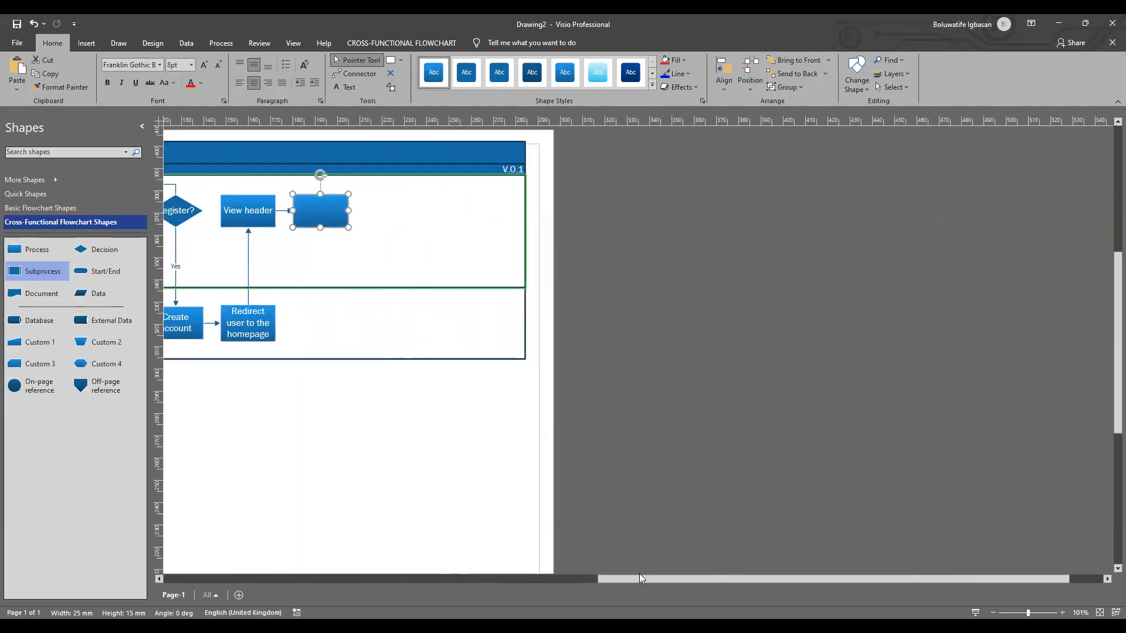
{"action": "left_click_drag", "start_coordinate": [639, 577], "coordinate": [357, 577]}
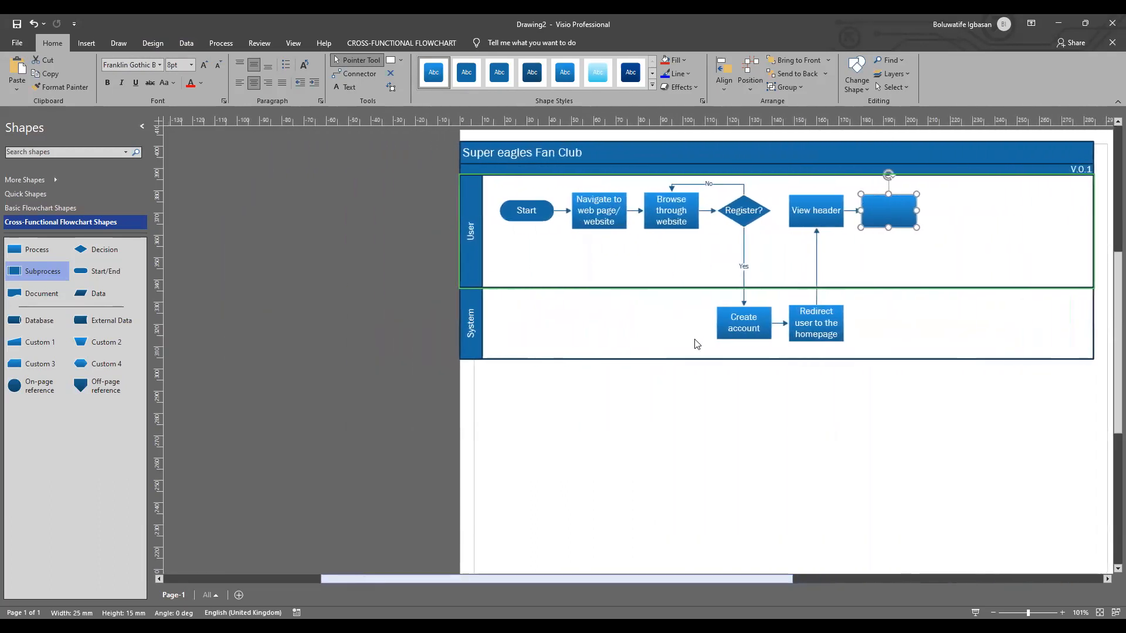
{"action": "left_click", "coordinate": [189, 65]}
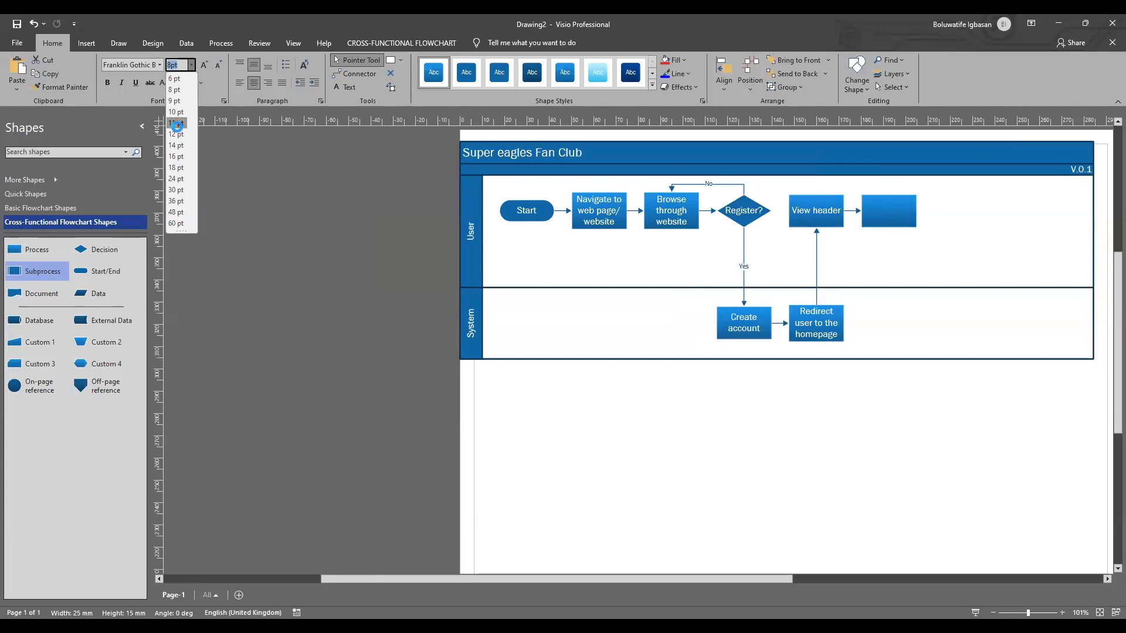
{"action": "left_click", "coordinate": [177, 123]}
{"action": "left_click", "coordinate": [192, 64]}
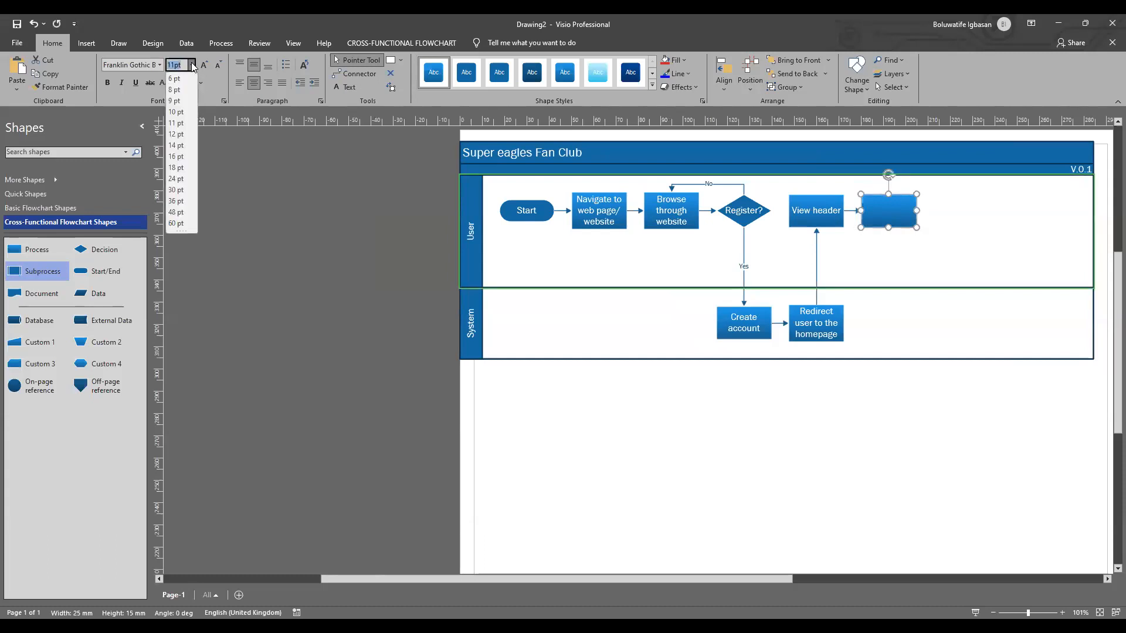
{"action": "left_click", "coordinate": [177, 134]}
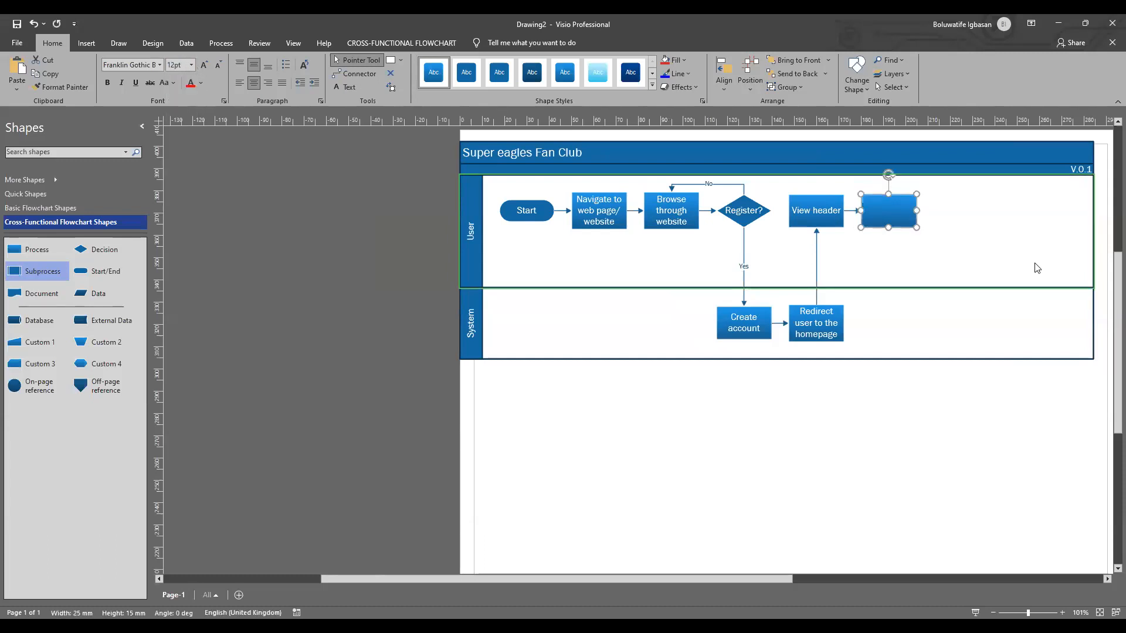
Step: Label the blank process after "View header" "Click on my account"
{"action": "double_click", "coordinate": [886, 212]}
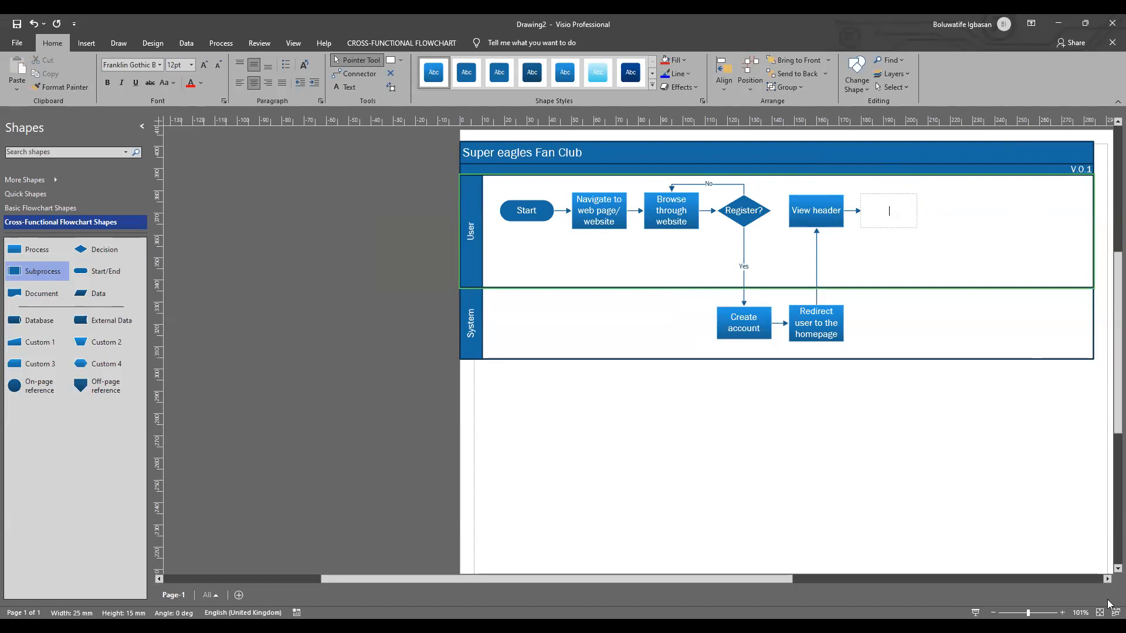
{"action": "left_click", "coordinate": [1107, 548]}
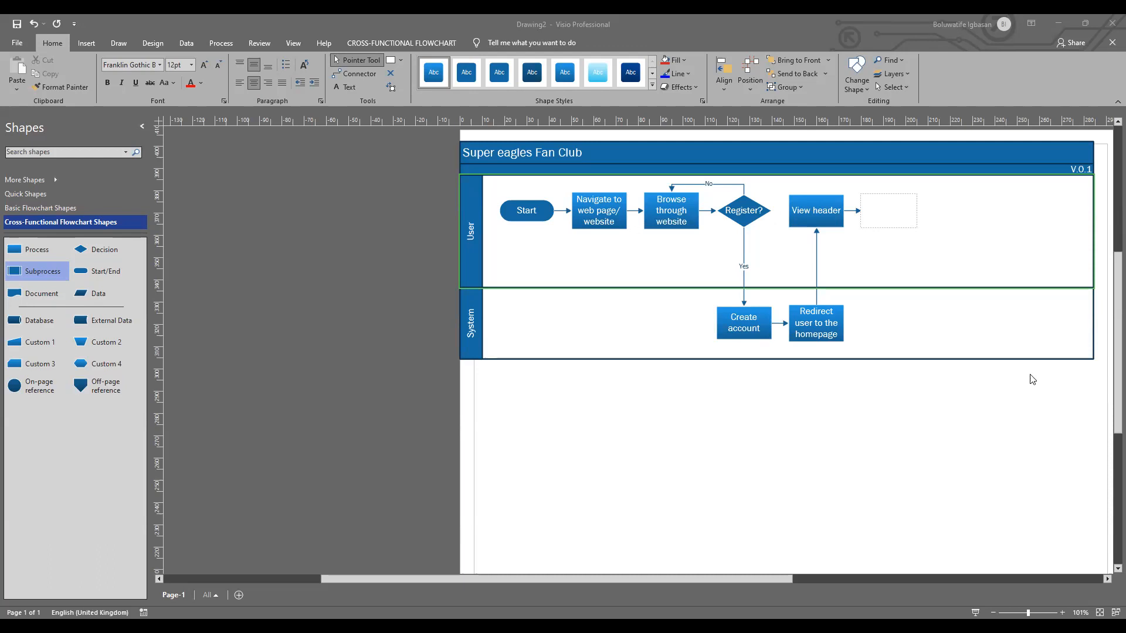
{"action": "double_click", "coordinate": [875, 221]}
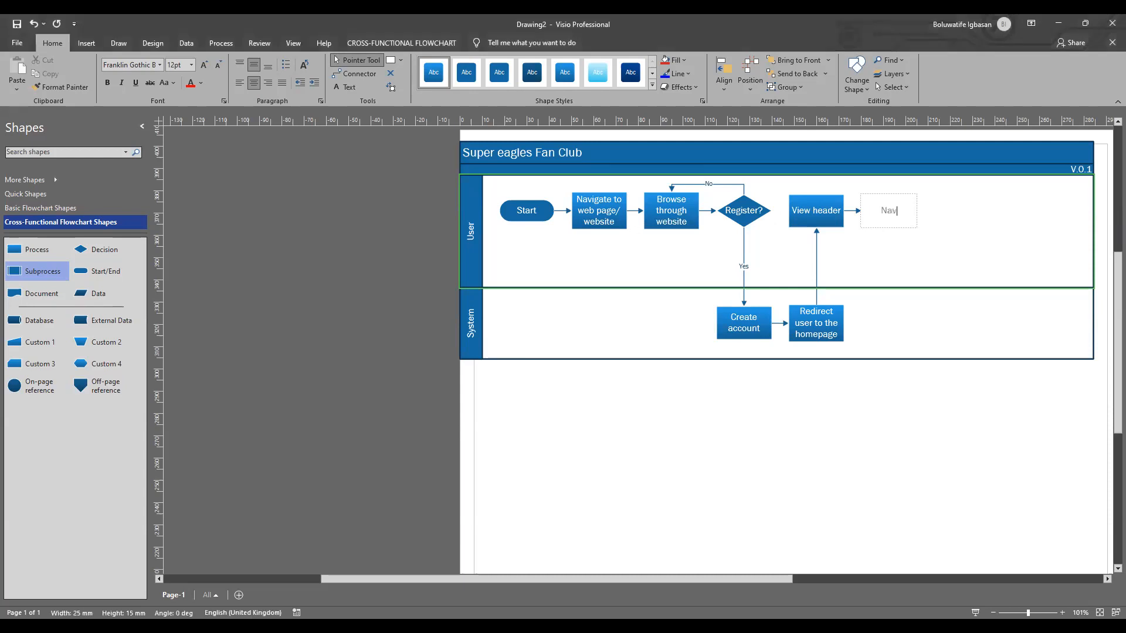
{"action": "type", "text": "Navigate to"}
{"action": "key", "text": "BackSpace"}
{"action": "key", "text": "BackSpace"}
{"action": "key", "text": "BackSpace"}
{"action": "key", "text": "BackSpace"}
{"action": "key", "text": "BackSpace"}
{"action": "key", "text": "BackSpace"}
{"action": "key", "text": "BackSpace"}
{"action": "key", "text": "BackSpace"}
{"action": "key", "text": "BackSpace"}
{"action": "key", "text": "BackSpace"}
{"action": "key", "text": "BackSpace"}
{"action": "key", "text": "BackSpace"}
{"action": "type", "text": "Click on my account"}
{"action": "left_click", "coordinate": [941, 228]}
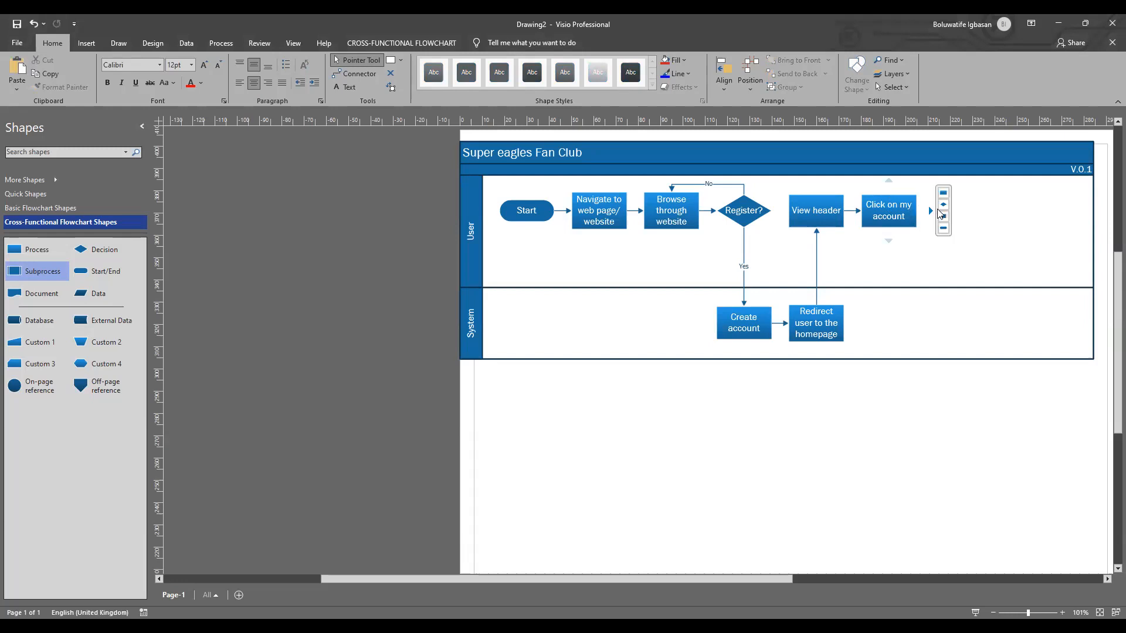
Step: Add a connected Decision shape after "Click on my account" and label it "Create profile?" in 12 pt text
{"action": "left_click", "coordinate": [943, 204]}
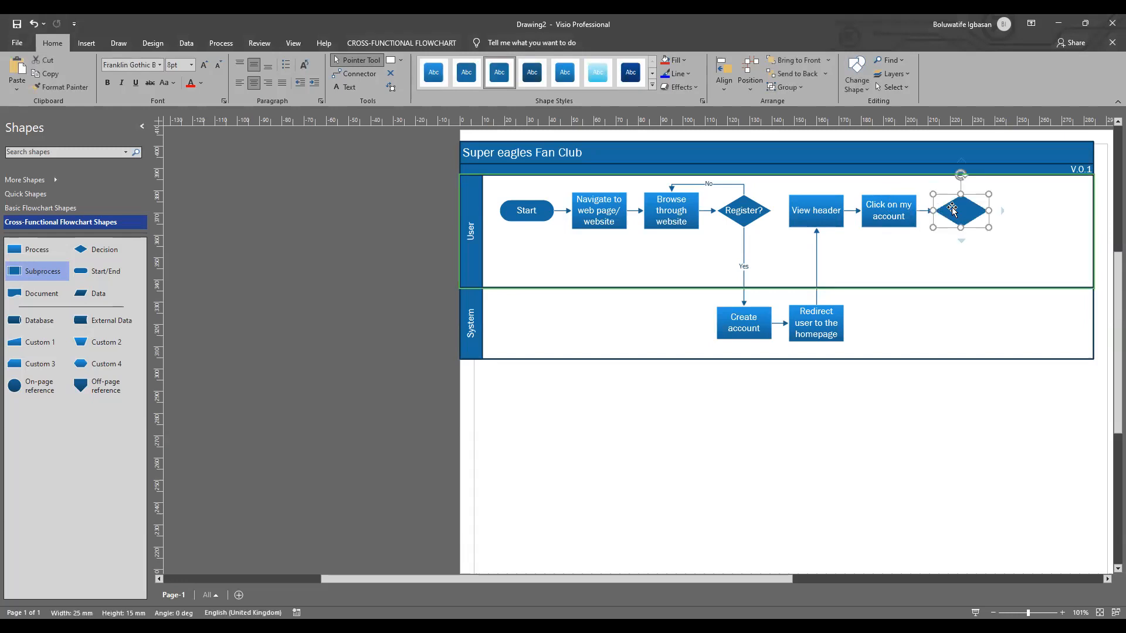
{"action": "left_click", "coordinate": [191, 65]}
{"action": "left_click", "coordinate": [187, 135]}
{"action": "double_click", "coordinate": [962, 210]}
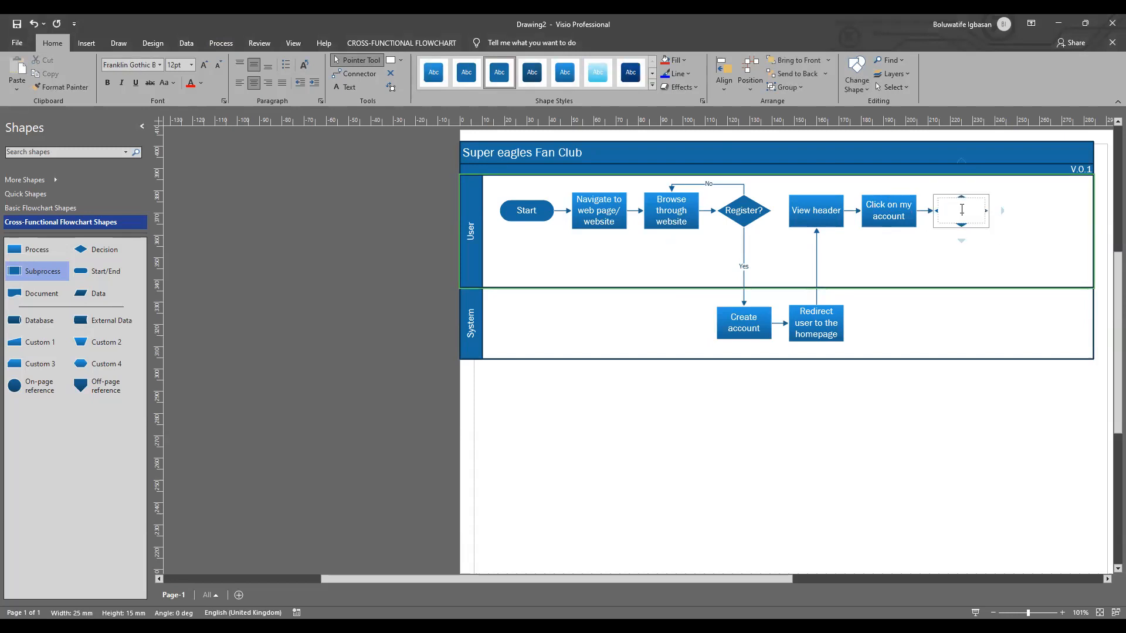
{"action": "type", "text": "Create profile?"}
{"action": "left_click", "coordinate": [994, 255]}
Step: Add a connected Process shape below "Create profile?" and move it down into the System swimlane
{"action": "mouse_move", "coordinate": [961, 237]}
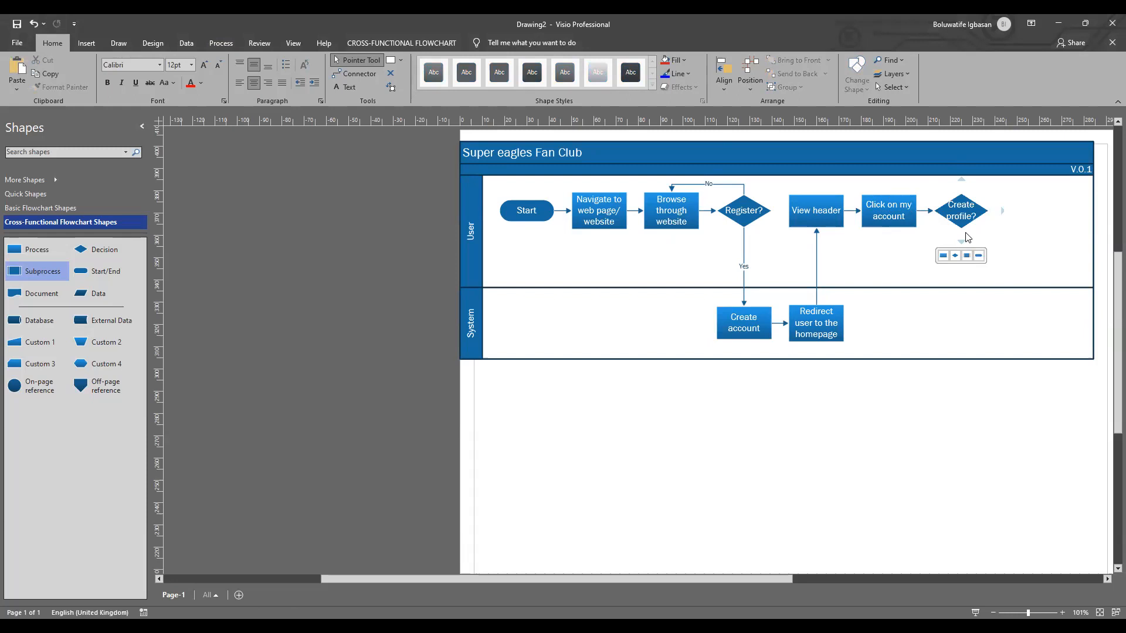
{"action": "left_click", "coordinate": [942, 256]}
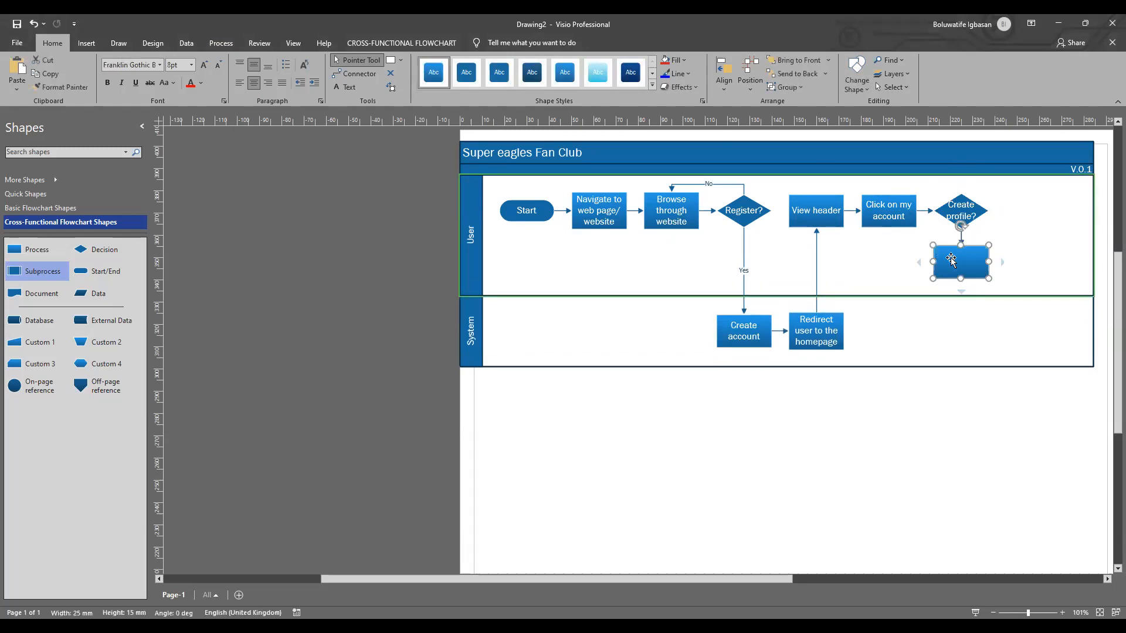
{"action": "left_click_drag", "start_coordinate": [970, 267], "coordinate": [976, 333]}
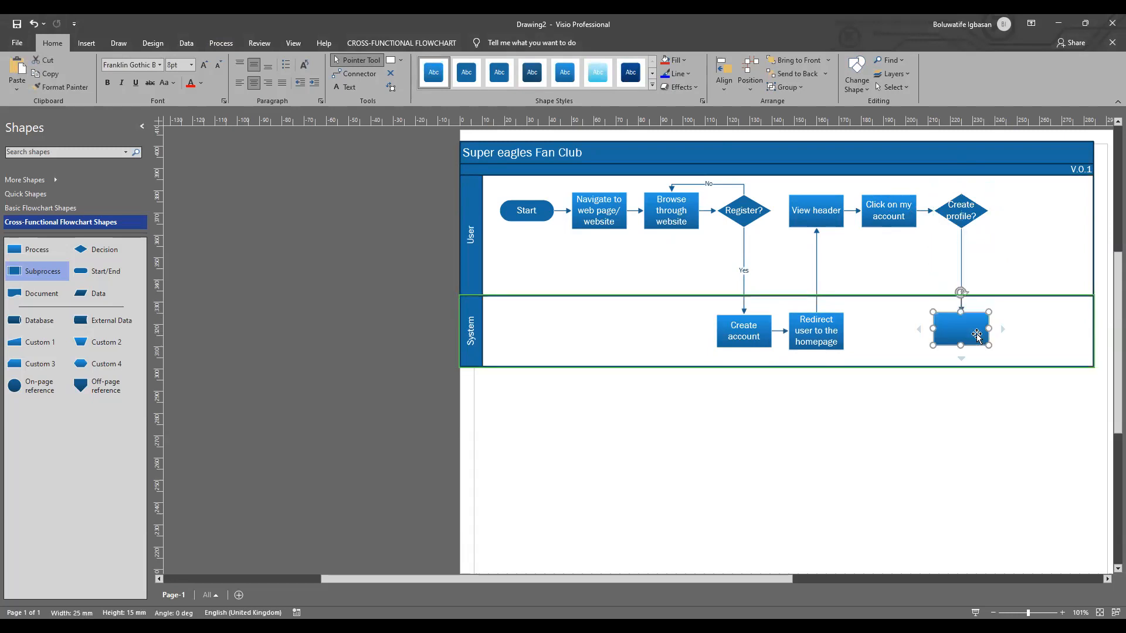
Step: Label the connector leading down from "Create profile?" to the blank process "Yes"
{"action": "double_click", "coordinate": [960, 254]}
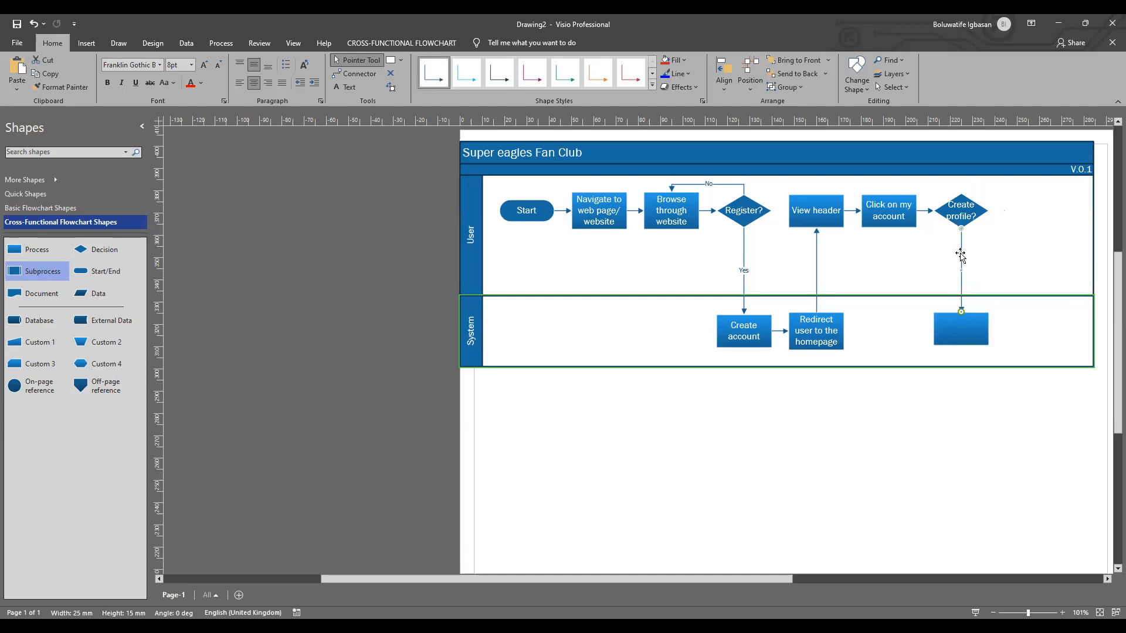
{"action": "left_click", "coordinate": [995, 266]}
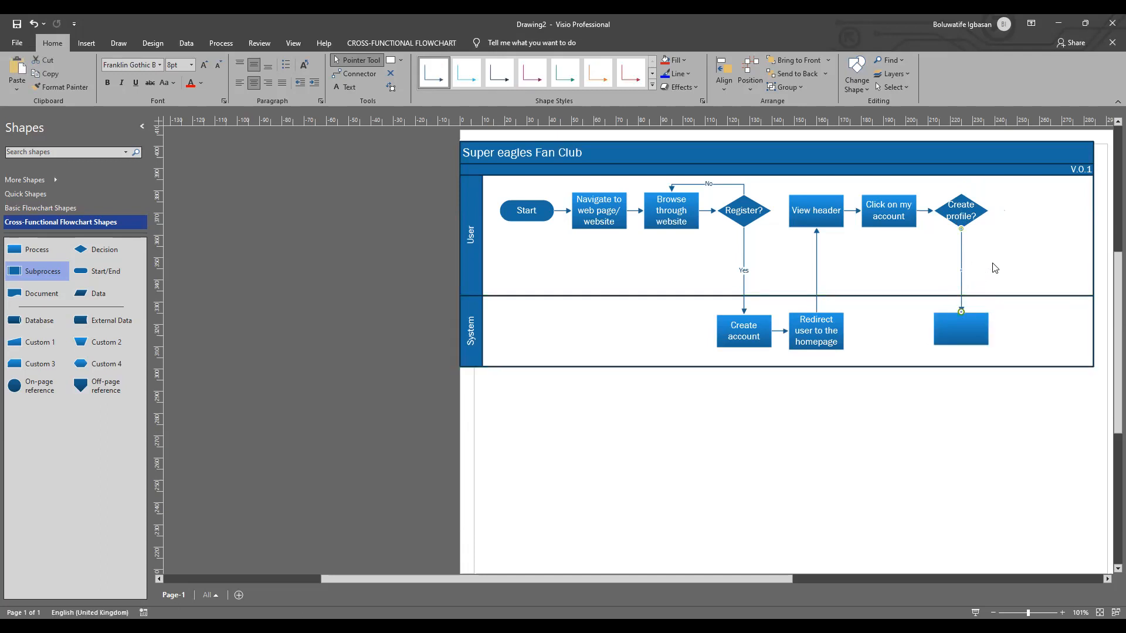
{"action": "double_click", "coordinate": [961, 271]}
{"action": "type", "text": "Yes"}
Step: Move the blank process up into the User swimlane below "Create profile?" and label it "Enter profile details" in 12 pt text
{"action": "left_click", "coordinate": [961, 326]}
{"action": "left_click_drag", "start_coordinate": [960, 326], "coordinate": [972, 277]}
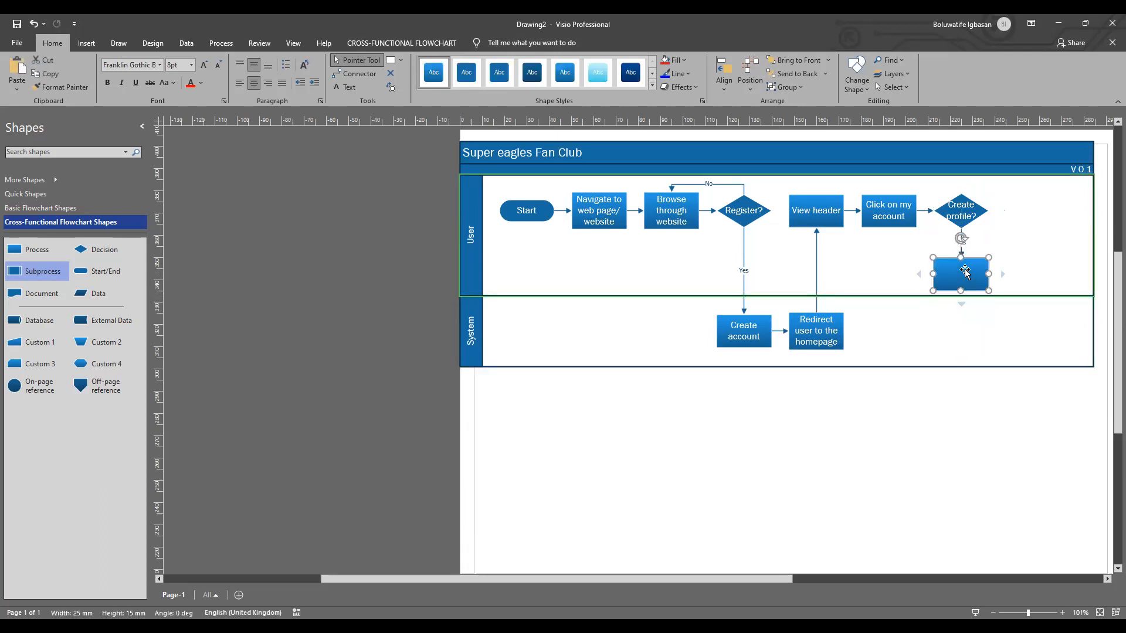
{"action": "double_click", "coordinate": [964, 271]}
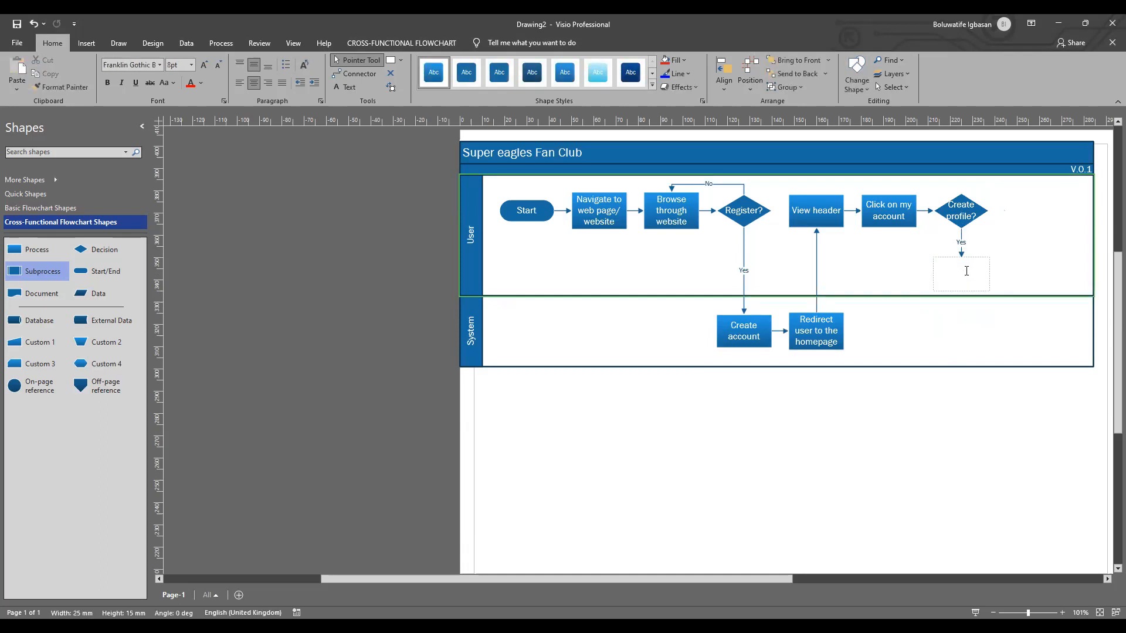
{"action": "type", "text": "D"}
{"action": "type", "text": "Ent"}
{"action": "type", "text": "er profile"}
{"action": "type", "text": " de"}
{"action": "type", "text": "tails"}
{"action": "left_click_drag", "start_coordinate": [936, 274], "coordinate": [982, 282]}
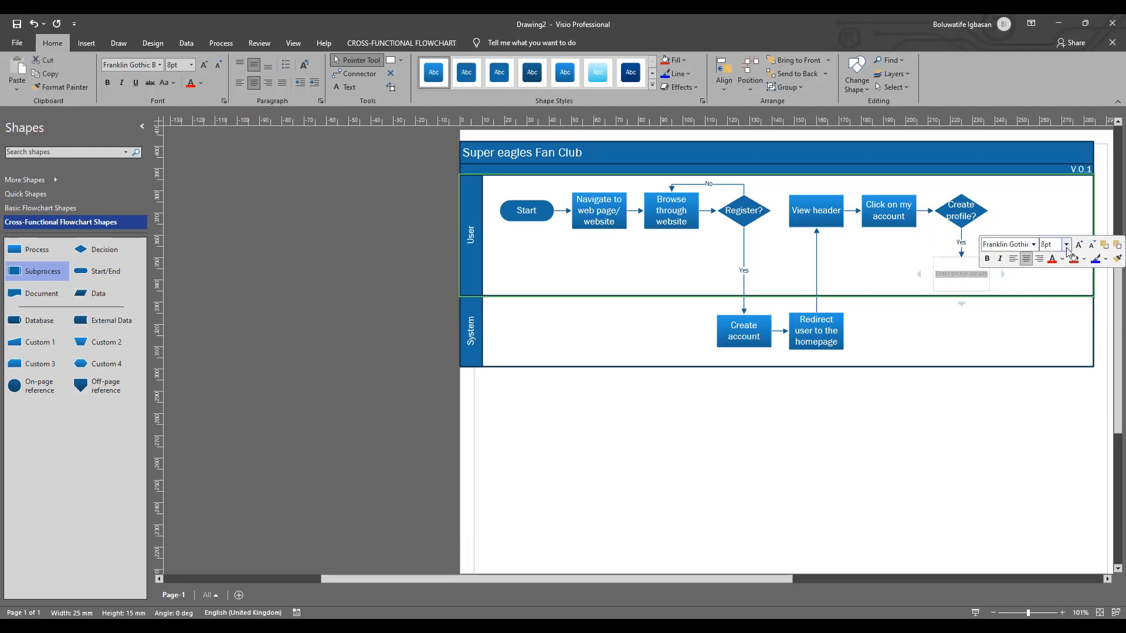
{"action": "left_click", "coordinate": [1067, 249]}
{"action": "left_click", "coordinate": [990, 320]}
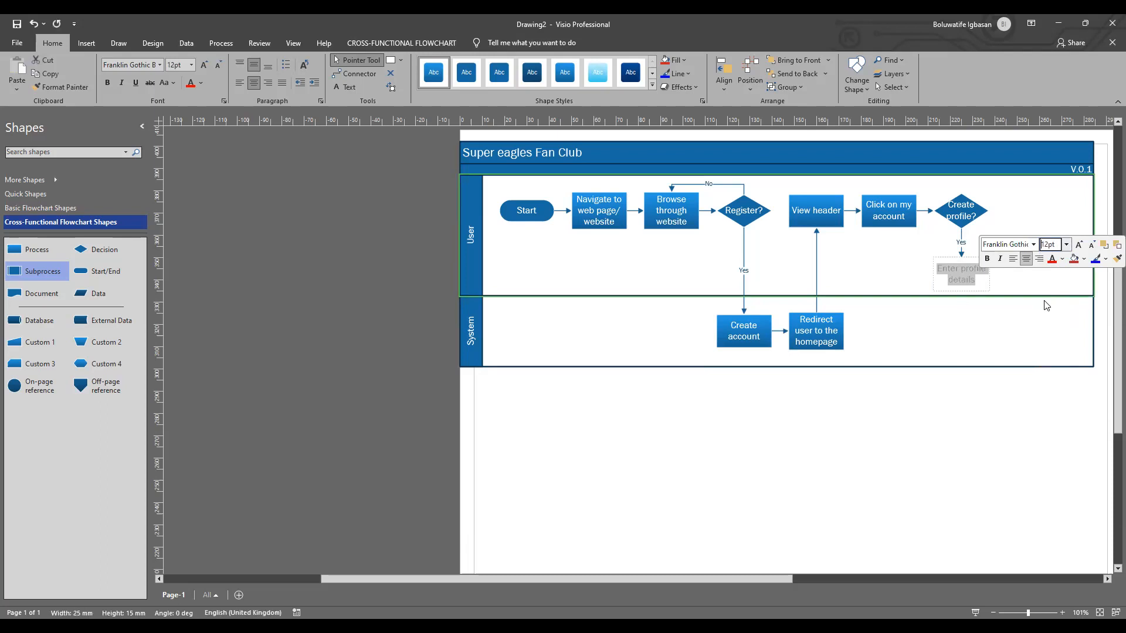
{"action": "left_click", "coordinate": [975, 300]}
Step: Add a connected Process shape below "Enter profile details" and position it in the System swimlane
{"action": "mouse_move", "coordinate": [963, 305]}
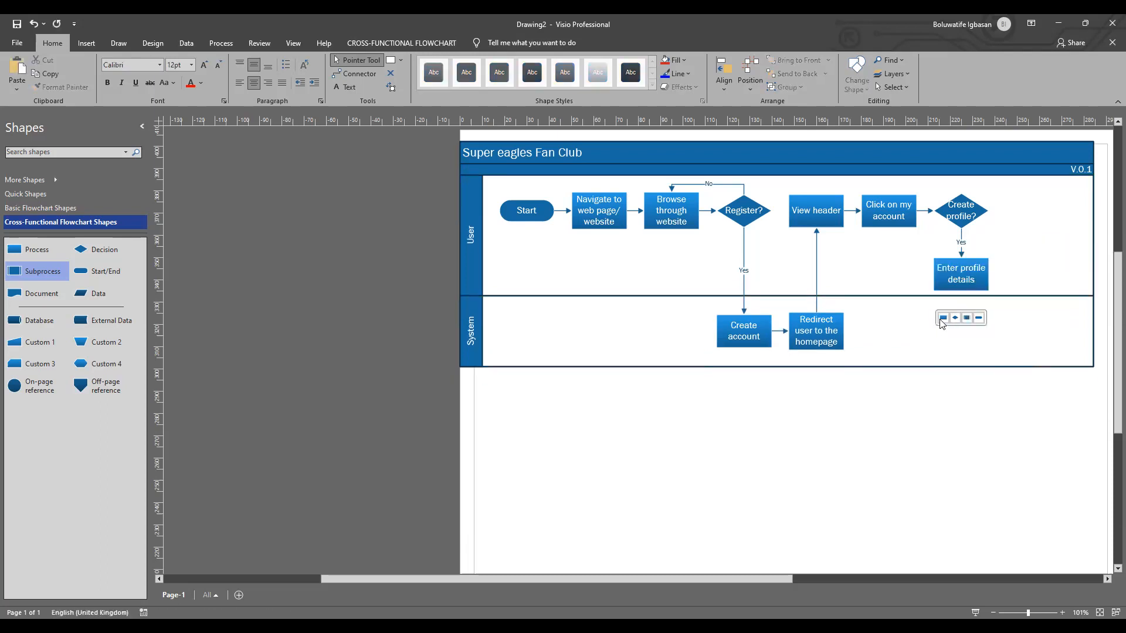
{"action": "left_click", "coordinate": [943, 318]}
{"action": "left_click_drag", "start_coordinate": [967, 350], "coordinate": [964, 350]}
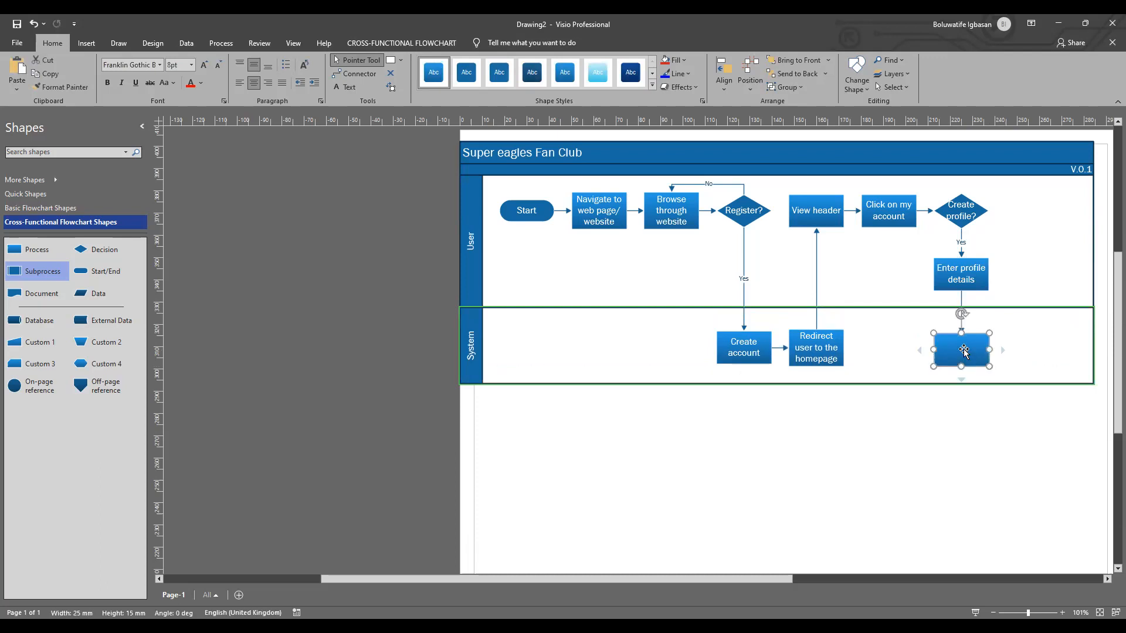
Step: Label the blank process below "Enter profile details" "Create profile" in 12 pt text
{"action": "double_click", "coordinate": [964, 350]}
{"action": "type", "text": "Create profile"}
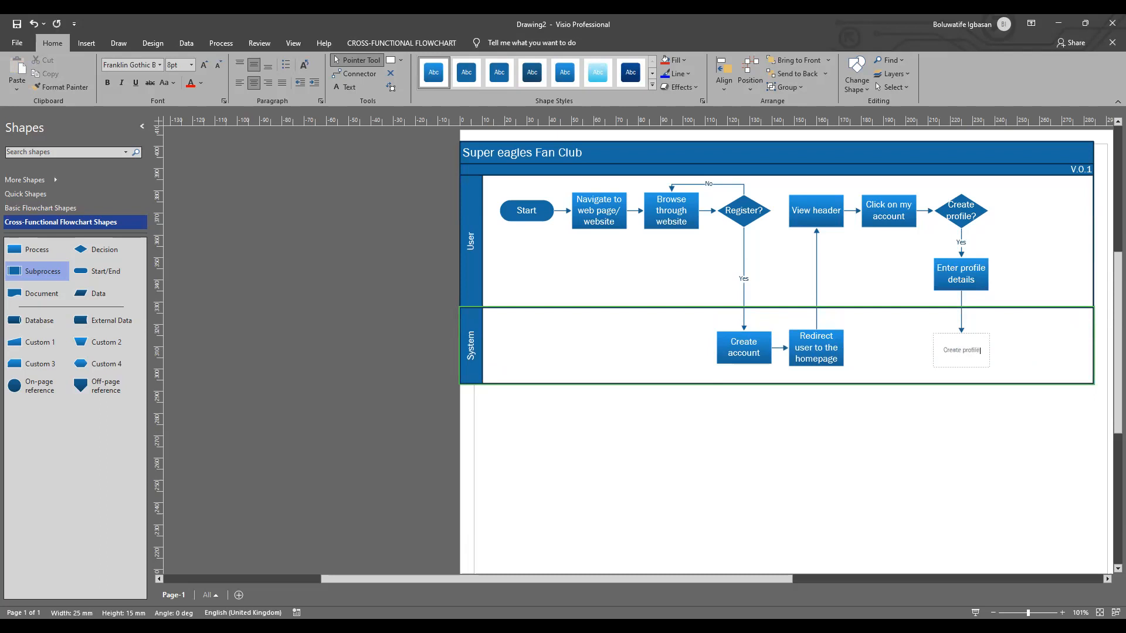
{"action": "key", "text": "ctrl+a"}
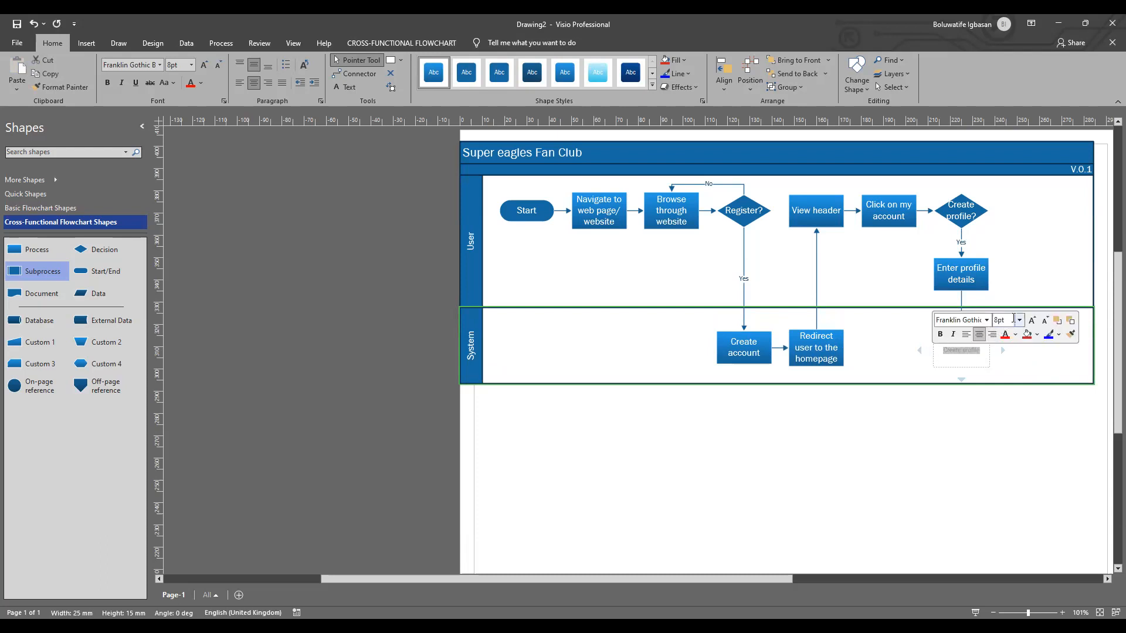
{"action": "left_click", "coordinate": [1019, 320]}
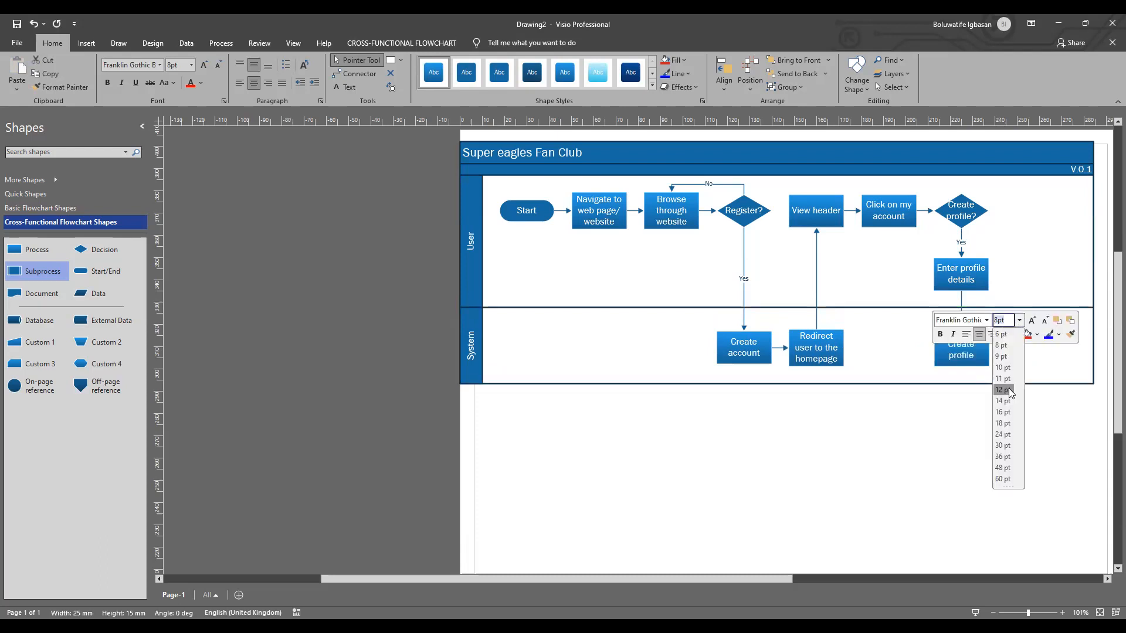
{"action": "left_click", "coordinate": [1008, 389]}
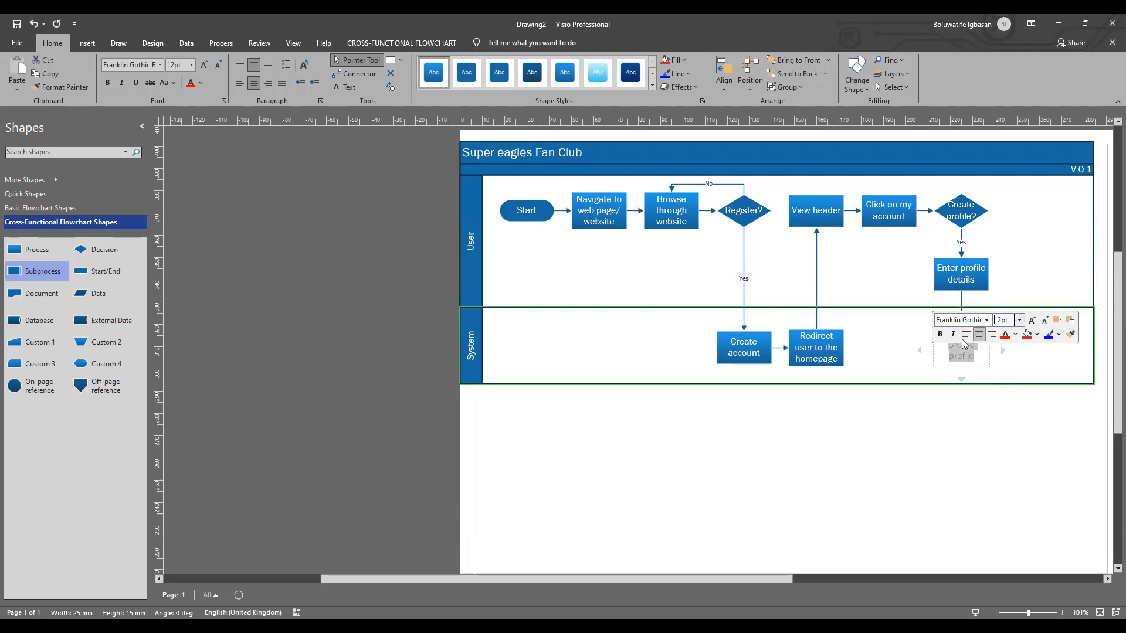
{"action": "left_click", "coordinate": [1032, 380]}
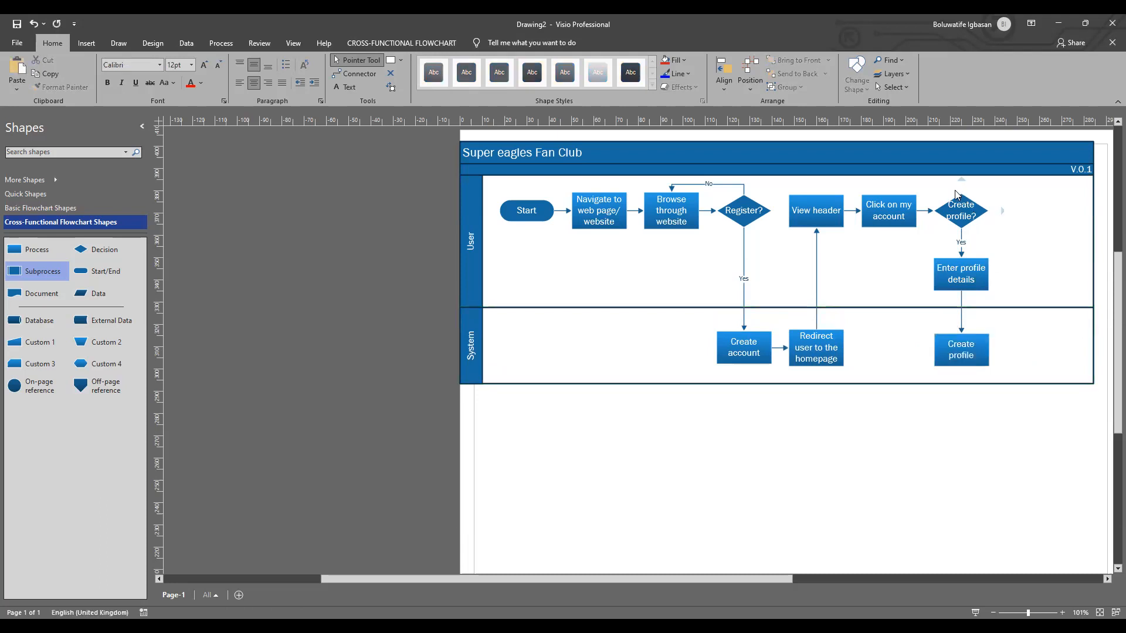
Step: Draw a connector from the top of "Create profile?" back to the top of "View header" and label it "No"
{"action": "left_click", "coordinate": [355, 73]}
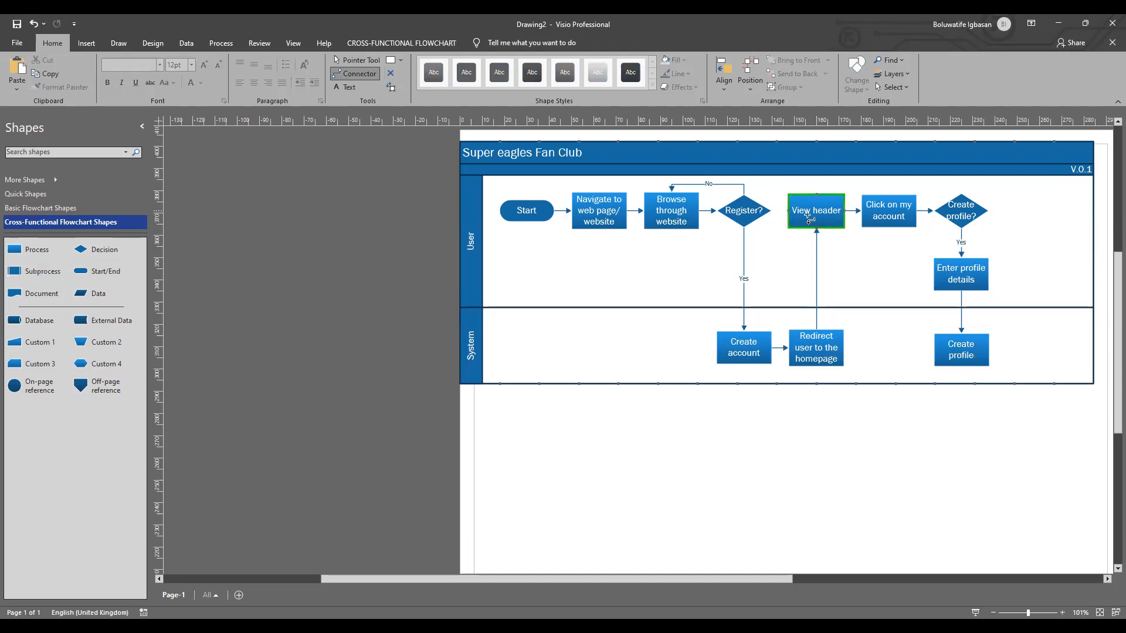
{"action": "left_click_drag", "start_coordinate": [955, 189], "coordinate": [813, 193]}
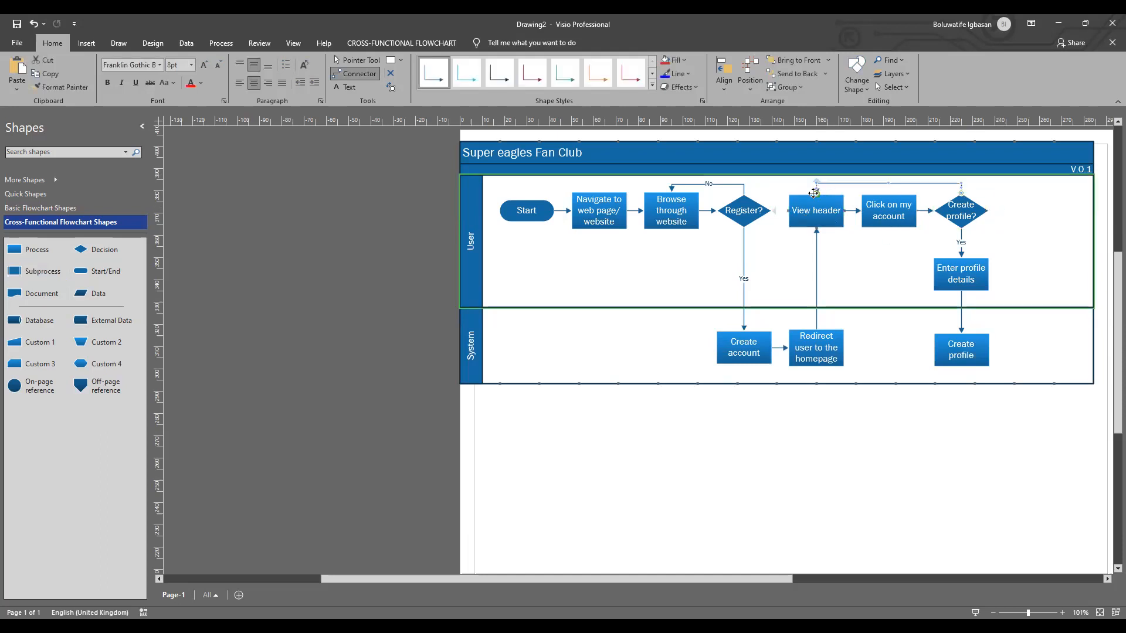
{"action": "left_click", "coordinate": [878, 183]}
{"action": "double_click", "coordinate": [894, 183]}
{"action": "type", "text": "No"}
{"action": "left_click", "coordinate": [1039, 209]}
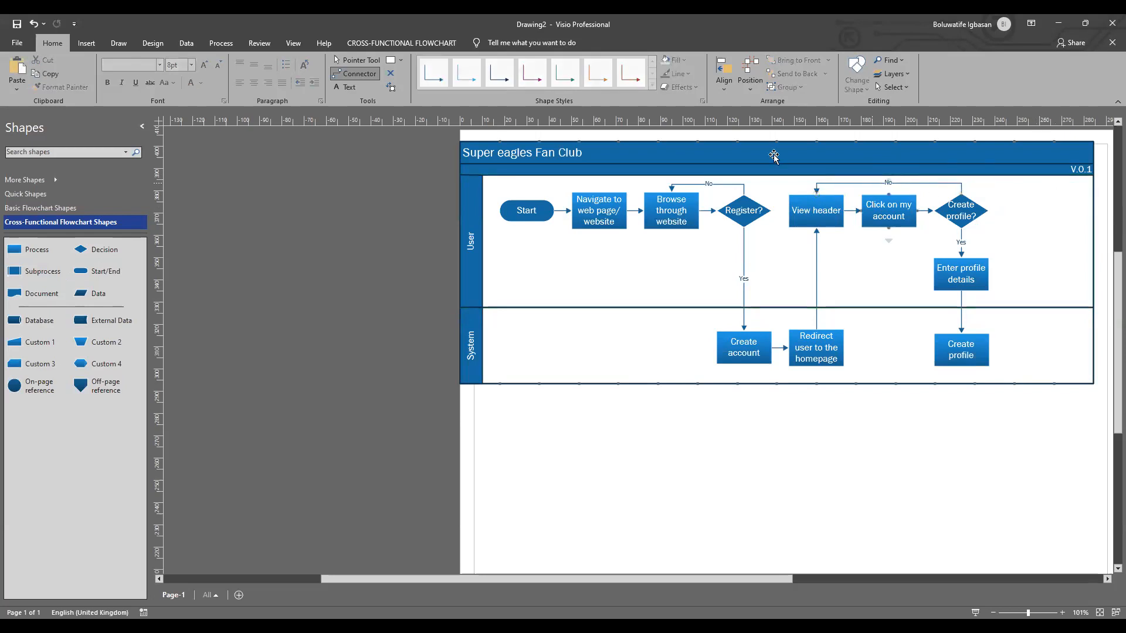
{"action": "left_click", "coordinate": [355, 60]}
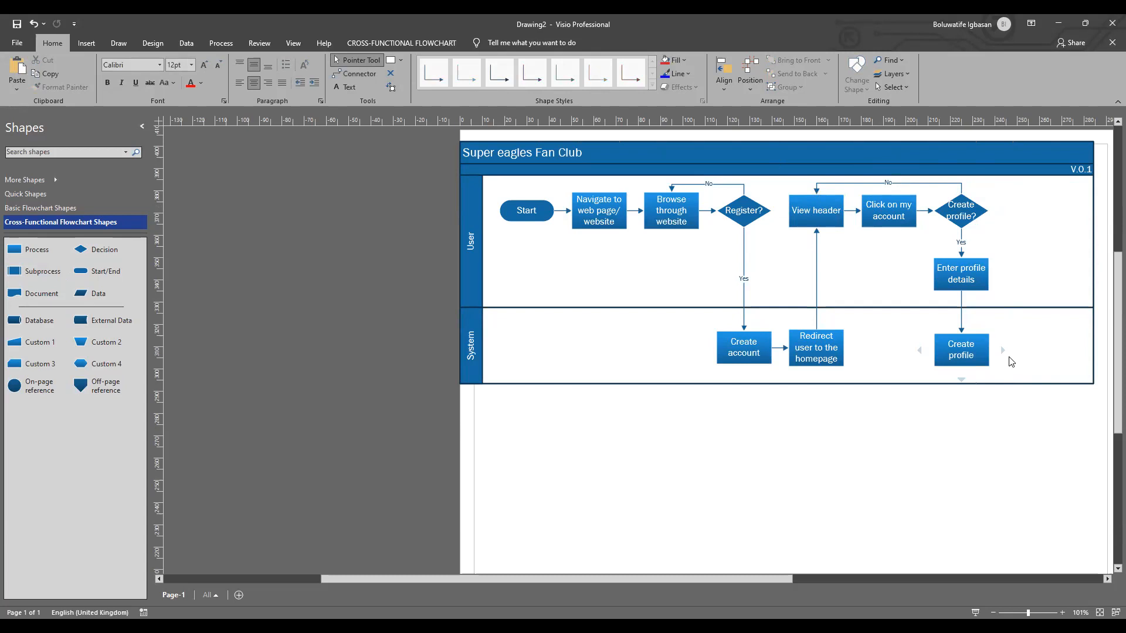
Step: Add a connected Process shape after "Create profile" in the System swimlane
{"action": "left_click_drag", "start_coordinate": [788, 581], "coordinate": [871, 584]}
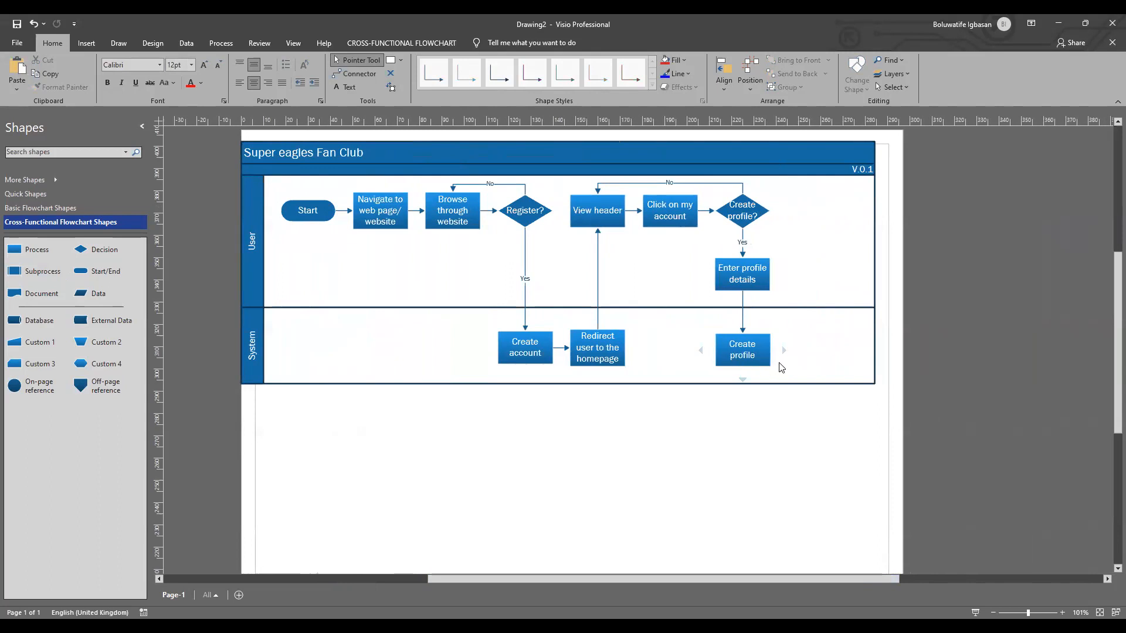
{"action": "mouse_move", "coordinate": [783, 351]}
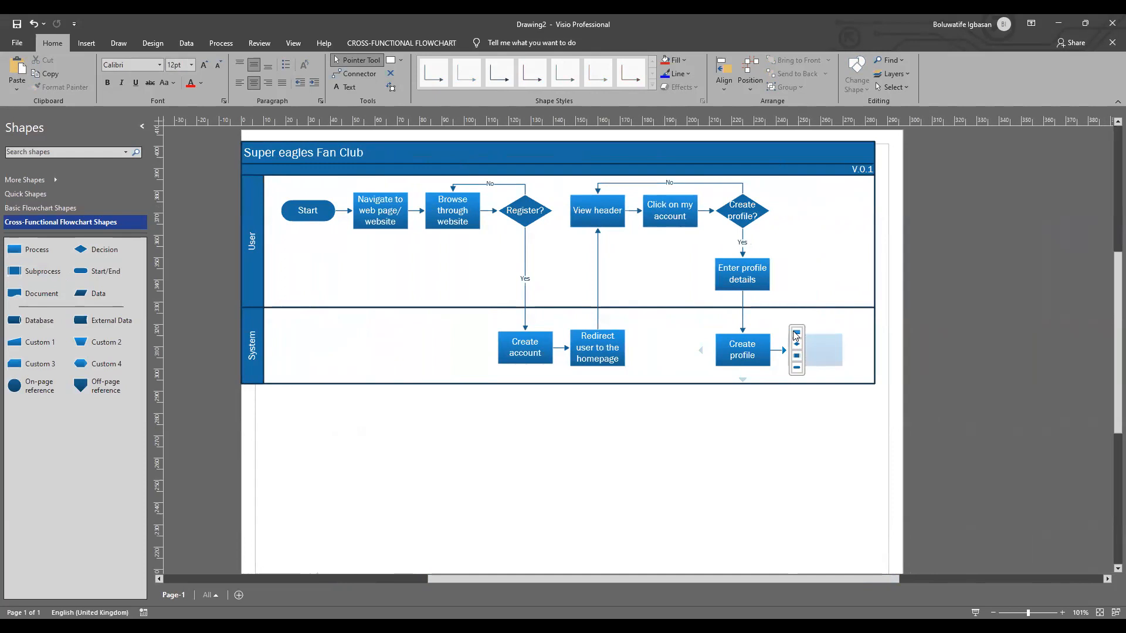
{"action": "left_click", "coordinate": [796, 336]}
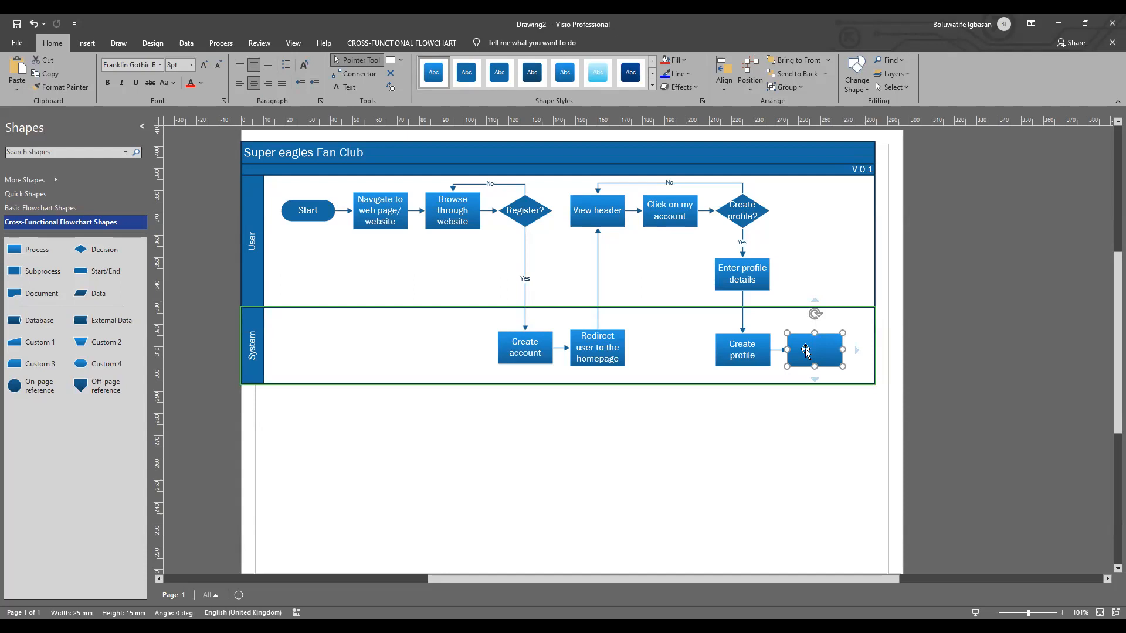
{"action": "mouse_move", "coordinate": [855, 349]}
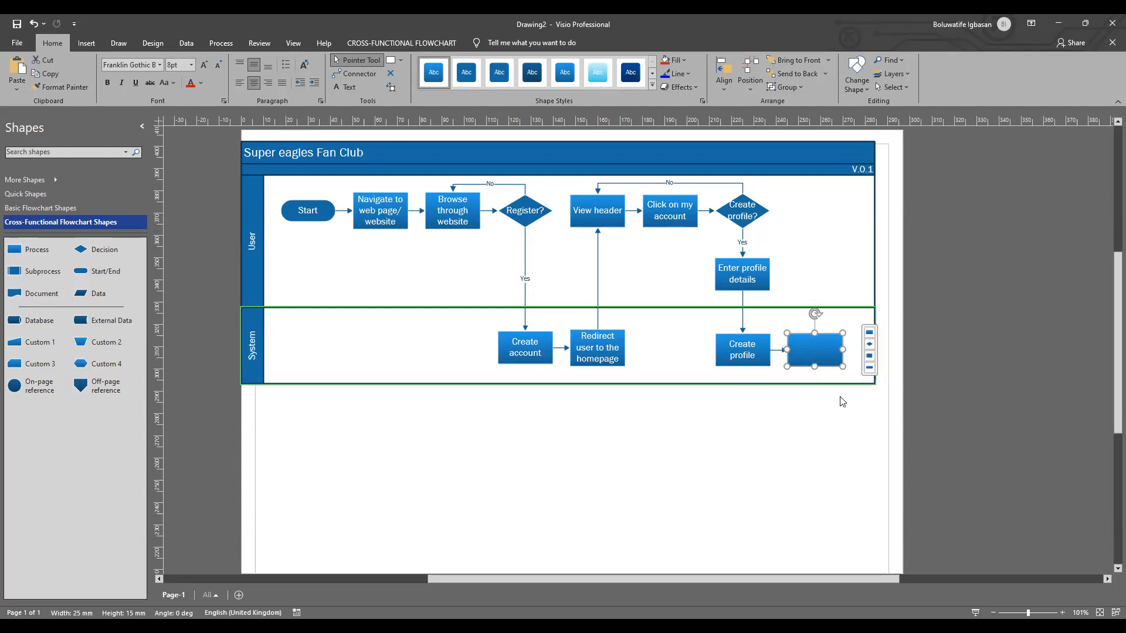
{"action": "left_click", "coordinate": [878, 472]}
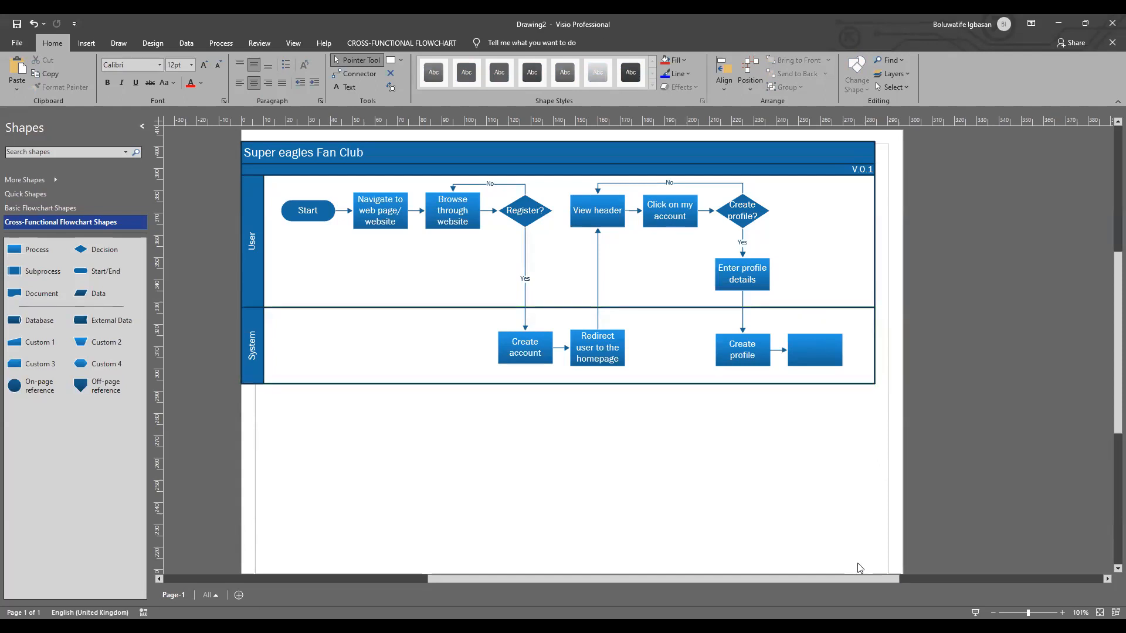
{"action": "left_click_drag", "start_coordinate": [829, 582], "coordinate": [904, 583]}
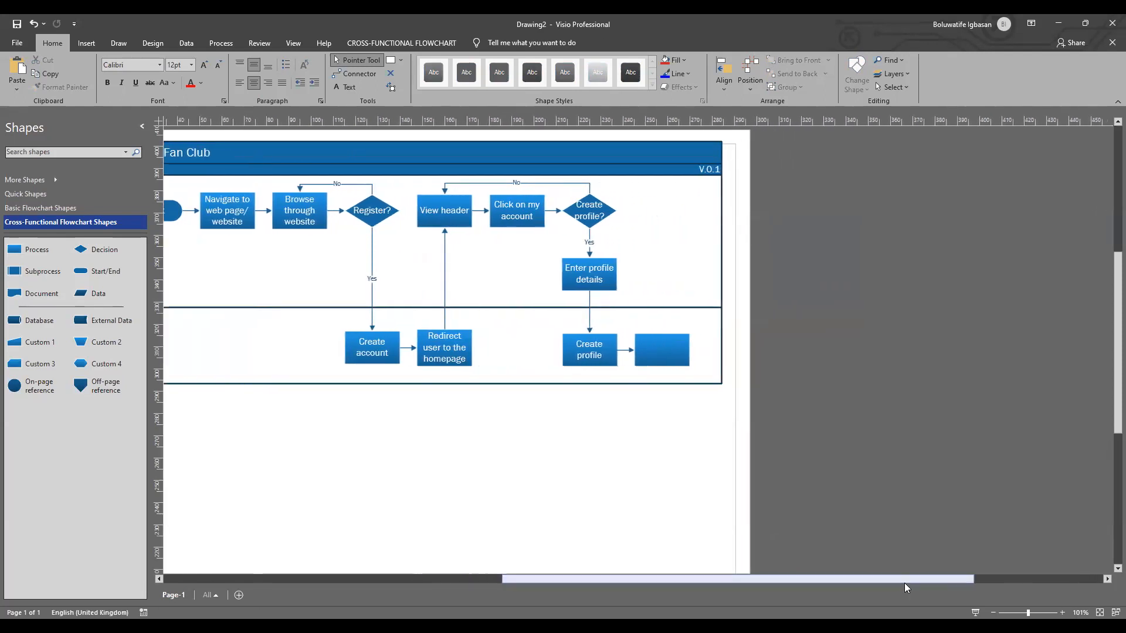
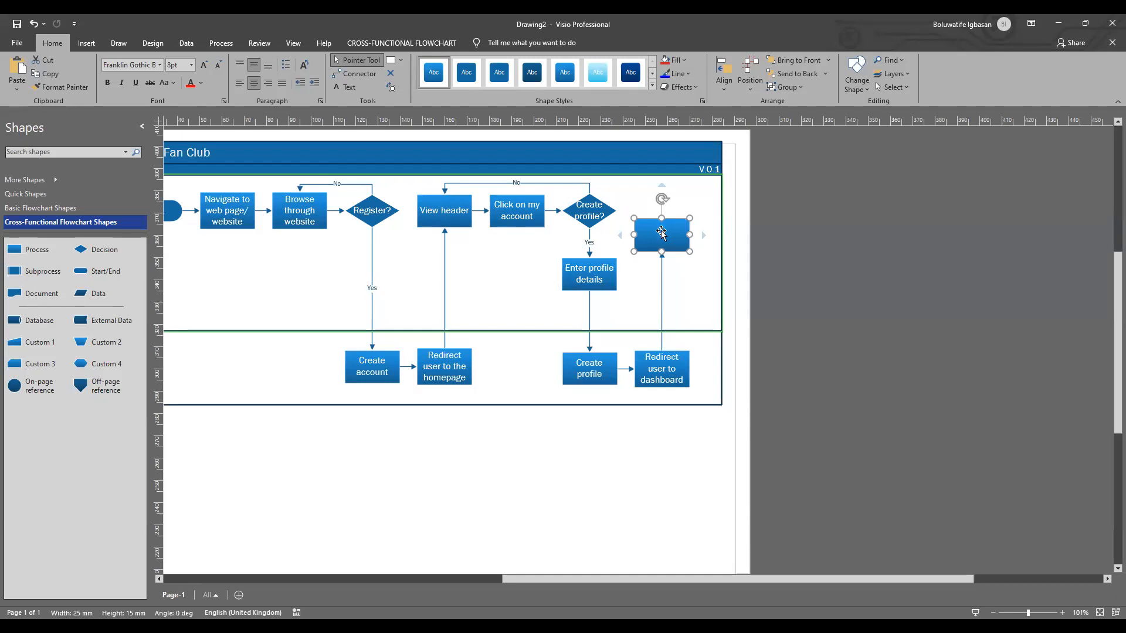
Step: Align the blank process above "Redirect user to dashboard" with the User lane's top row and extend the swimlanes' right edge well beyond it
{"action": "left_click_drag", "start_coordinate": [661, 228], "coordinate": [661, 213]}
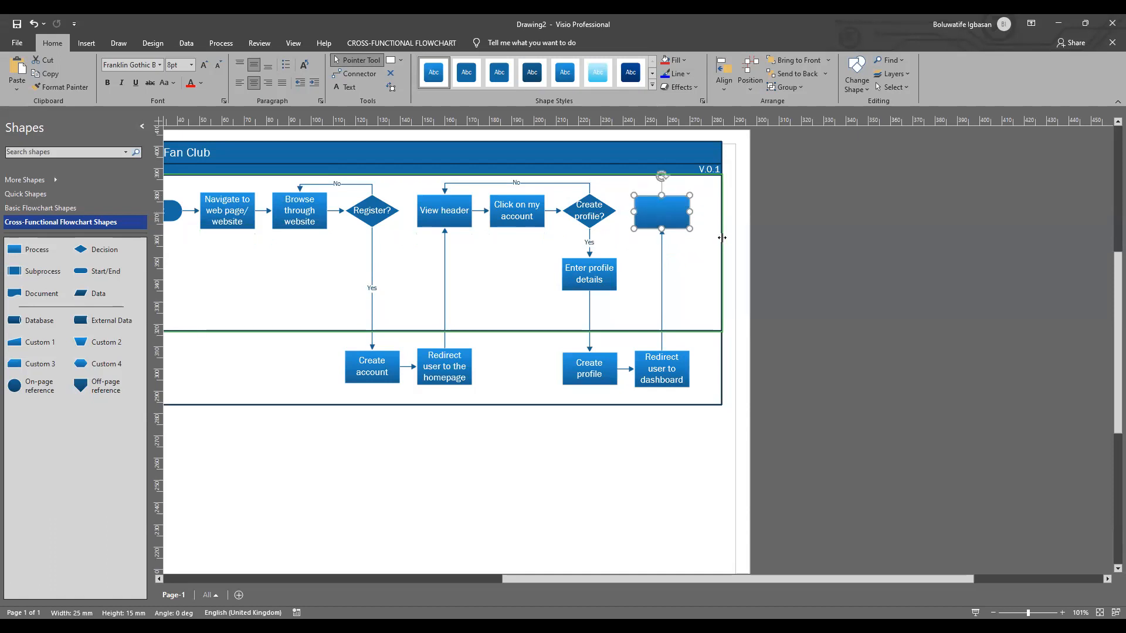
{"action": "left_click_drag", "start_coordinate": [721, 238], "coordinate": [988, 256]}
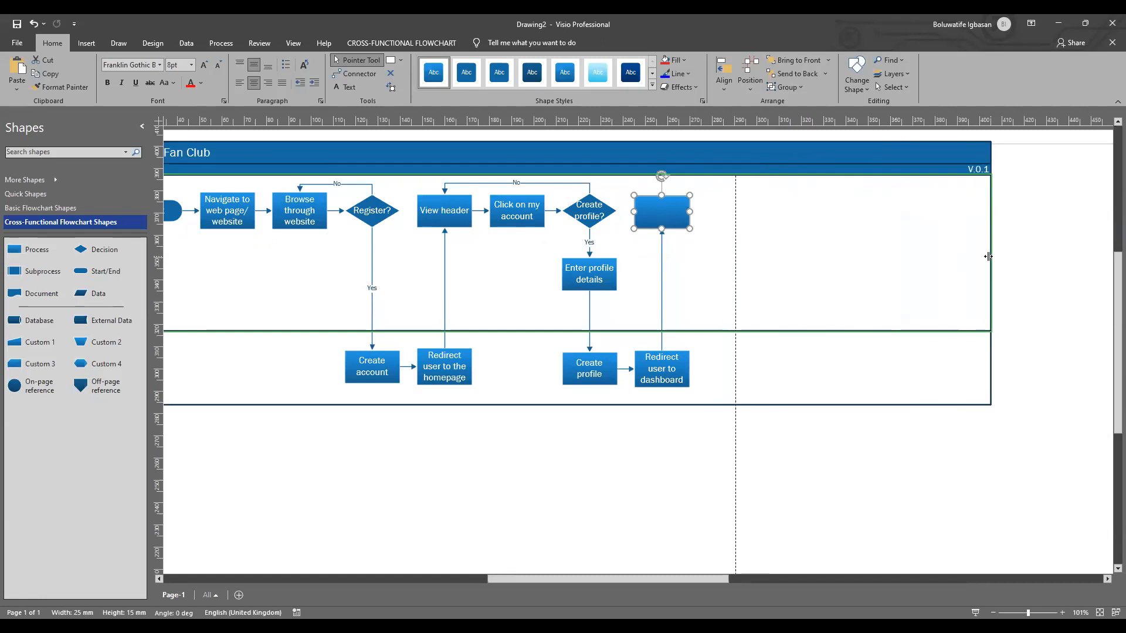
Step: Label the blank process above "Redirect user to dashboard" "View side navigation panel" in 12 pt text
{"action": "double_click", "coordinate": [658, 218]}
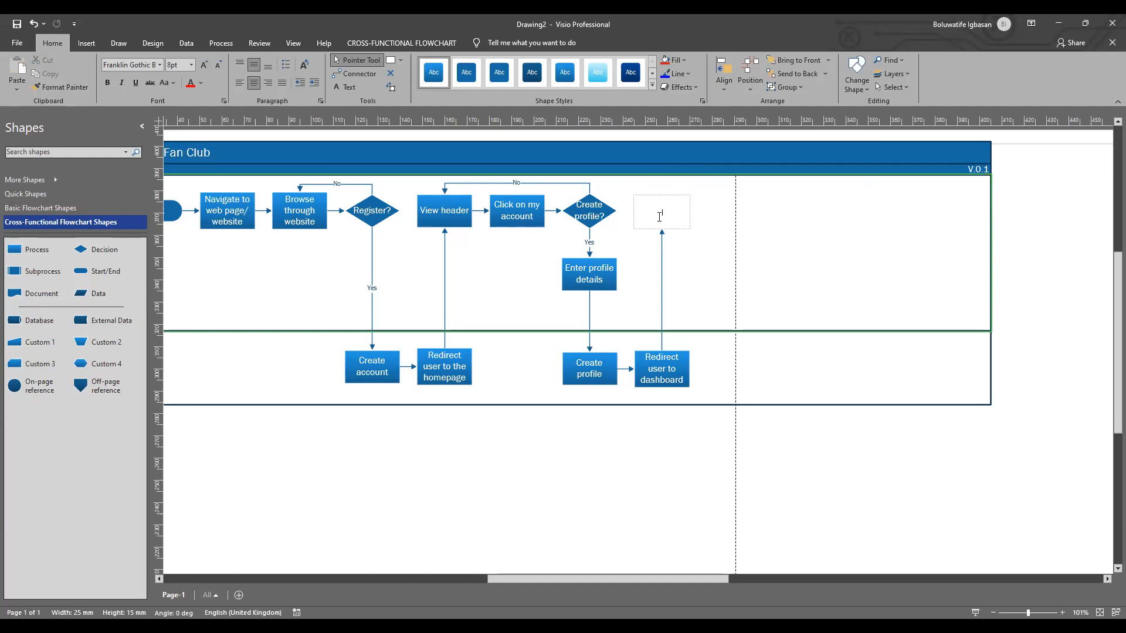
{"action": "type", "text": "Cre"}
{"action": "key", "text": "BackSpace"}
{"action": "key", "text": "BackSpace"}
{"action": "type", "text": "View side navigationpanel"}
{"action": "left_click_drag", "start_coordinate": [647, 206], "coordinate": [684, 217]}
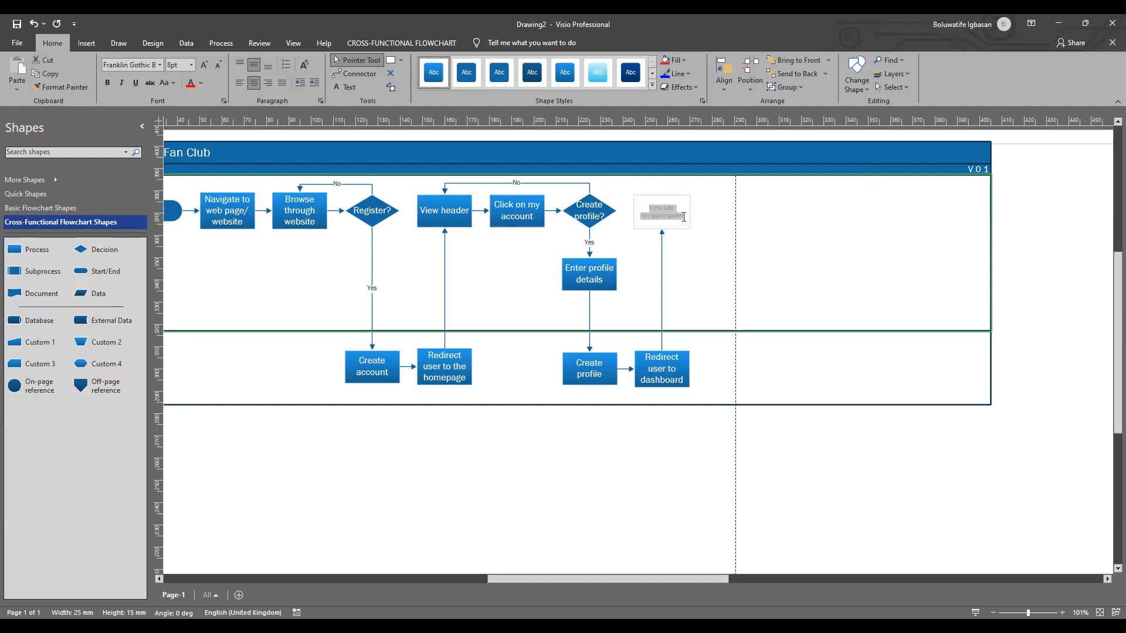
{"action": "left_click", "coordinate": [192, 64]}
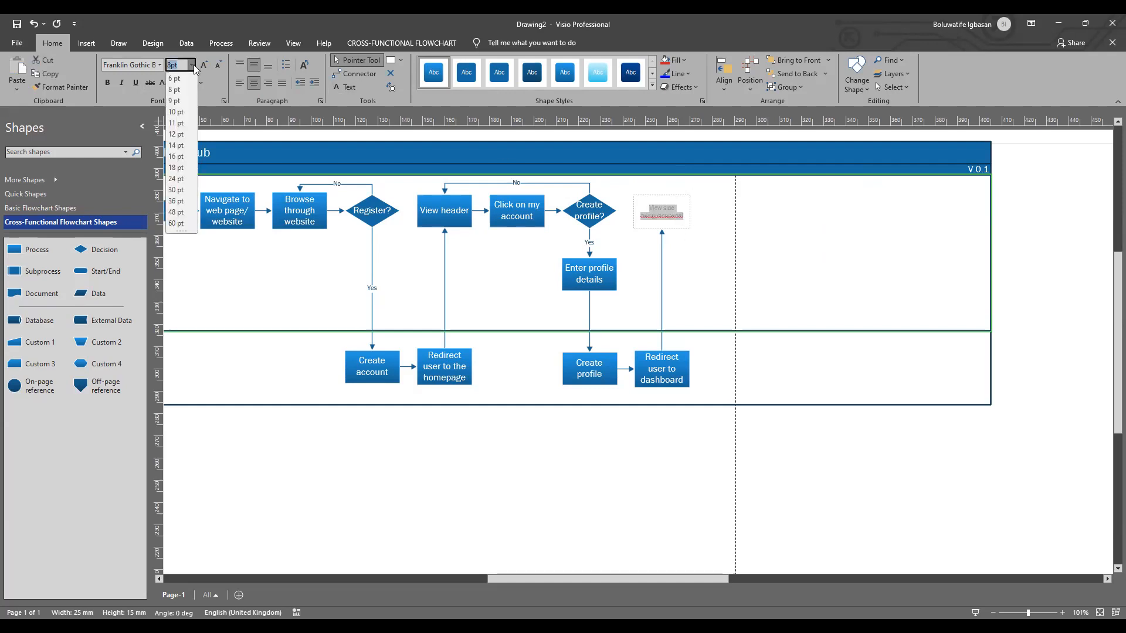
{"action": "left_click", "coordinate": [179, 135]}
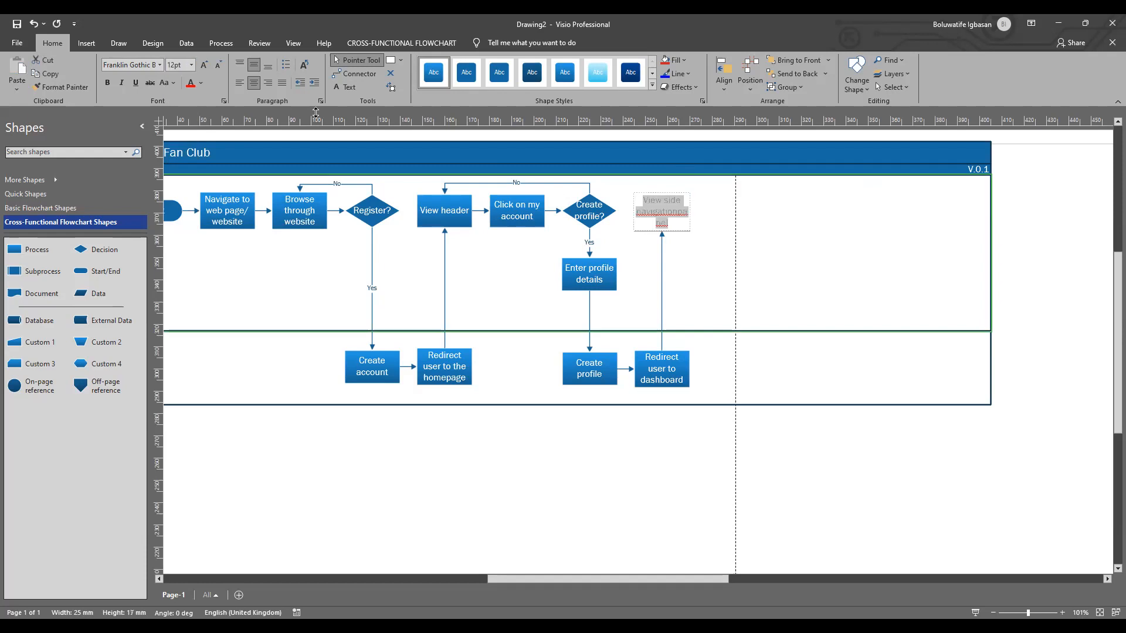
{"action": "left_click", "coordinate": [679, 213]}
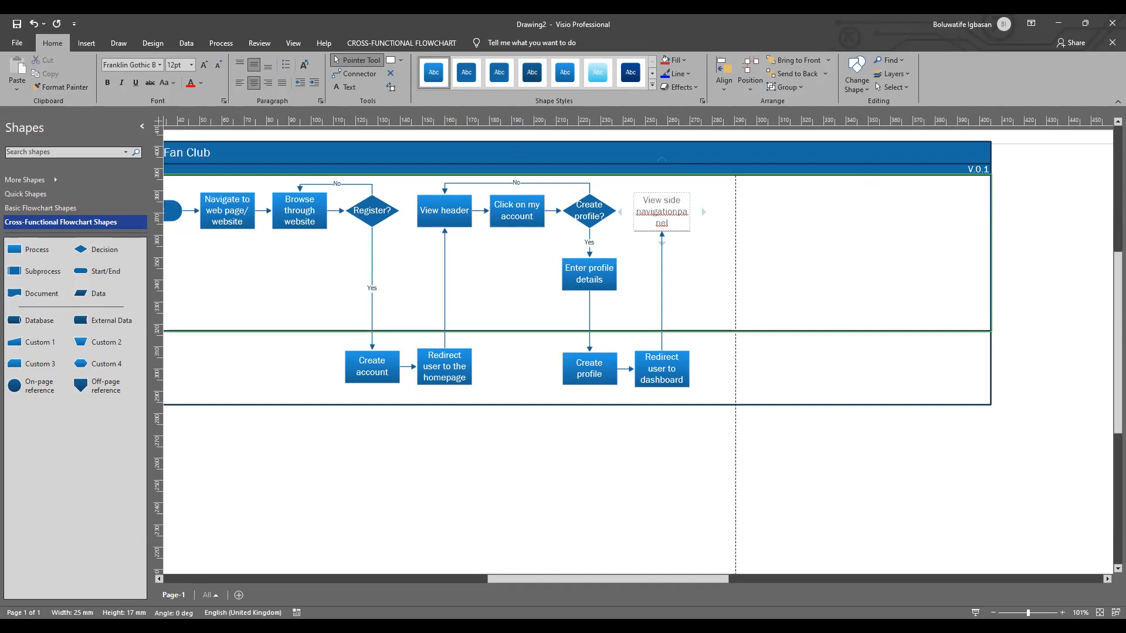
{"action": "left_click", "coordinate": [738, 253]}
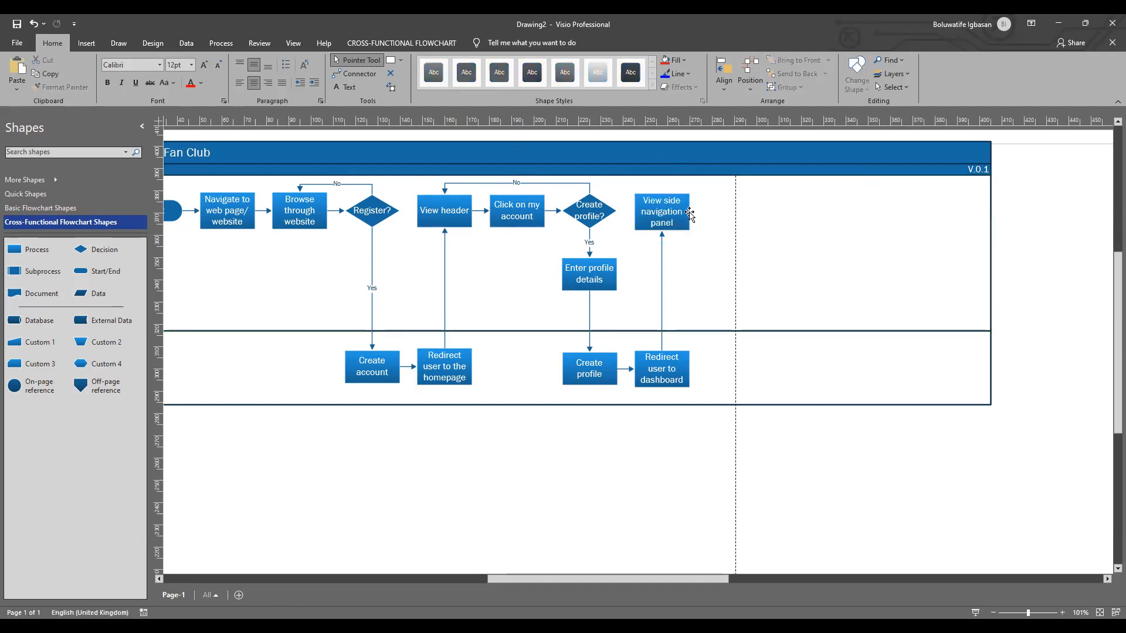
Step: Add a connected Decision shape after "View side navigation panel" and label it "Post blog?" in 12 pt text
{"action": "mouse_move", "coordinate": [704, 211]}
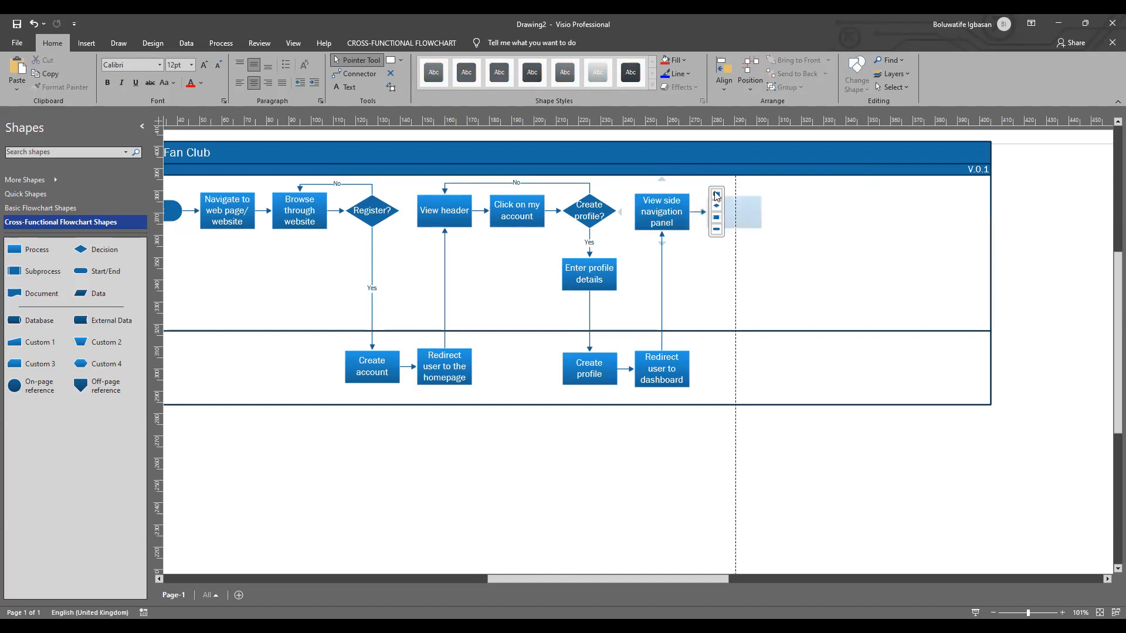
{"action": "left_click", "coordinate": [717, 208]}
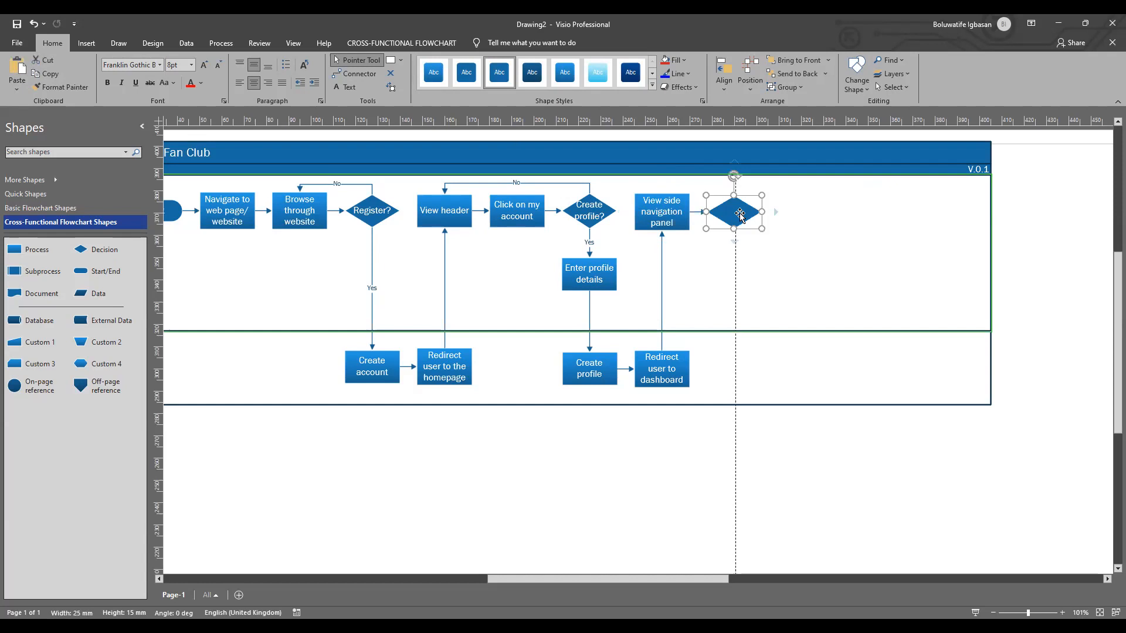
{"action": "left_click", "coordinate": [191, 65]}
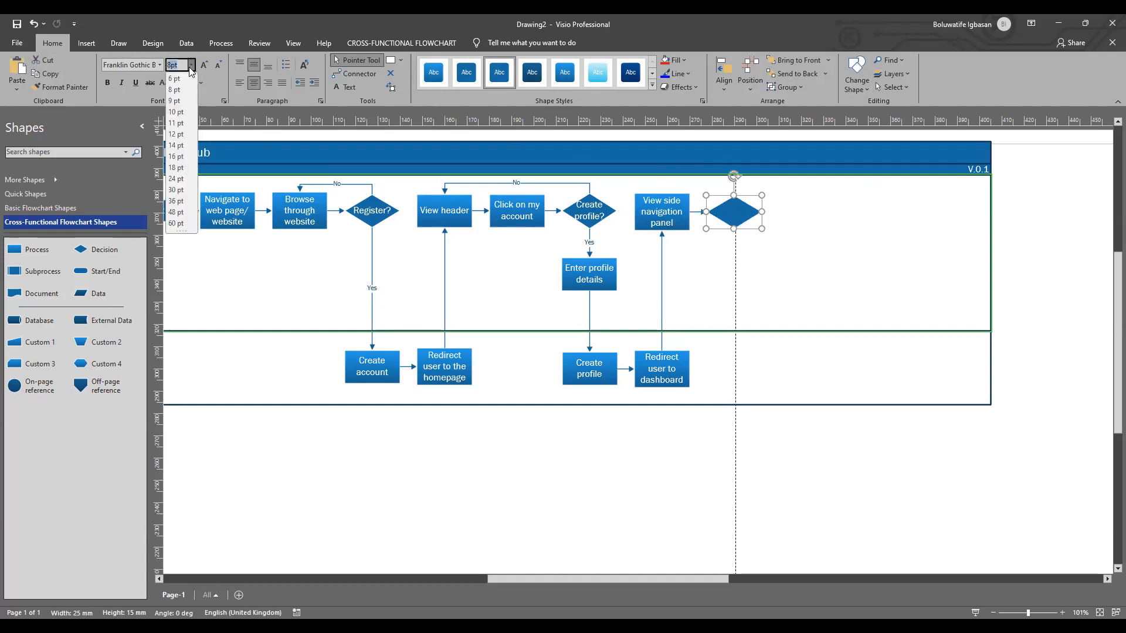
{"action": "left_click", "coordinate": [176, 134]}
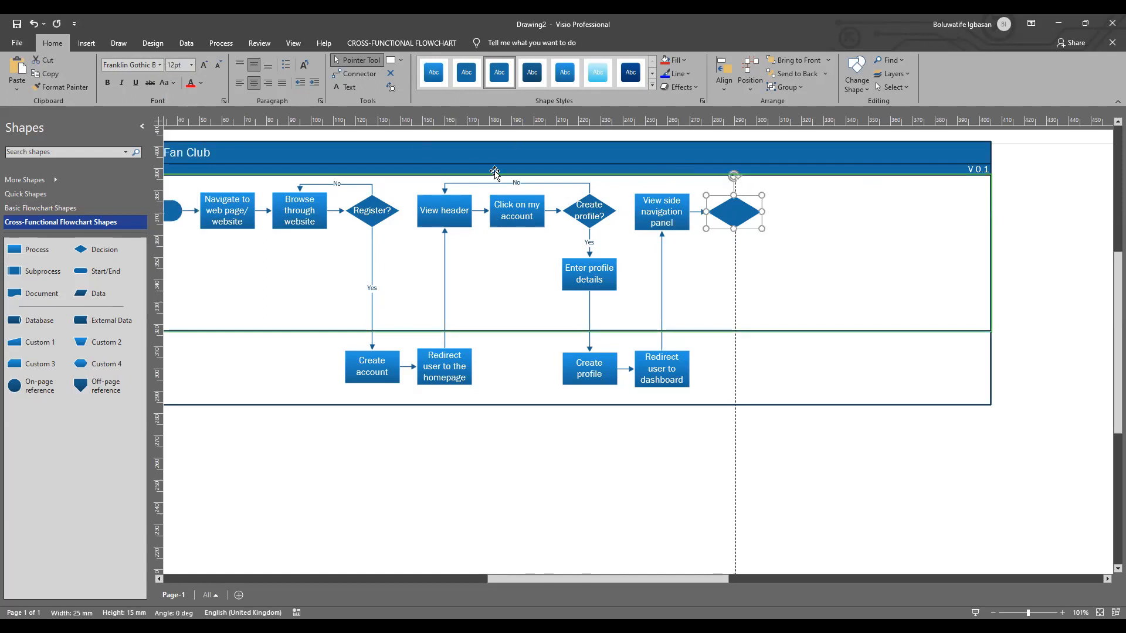
{"action": "double_click", "coordinate": [733, 213]}
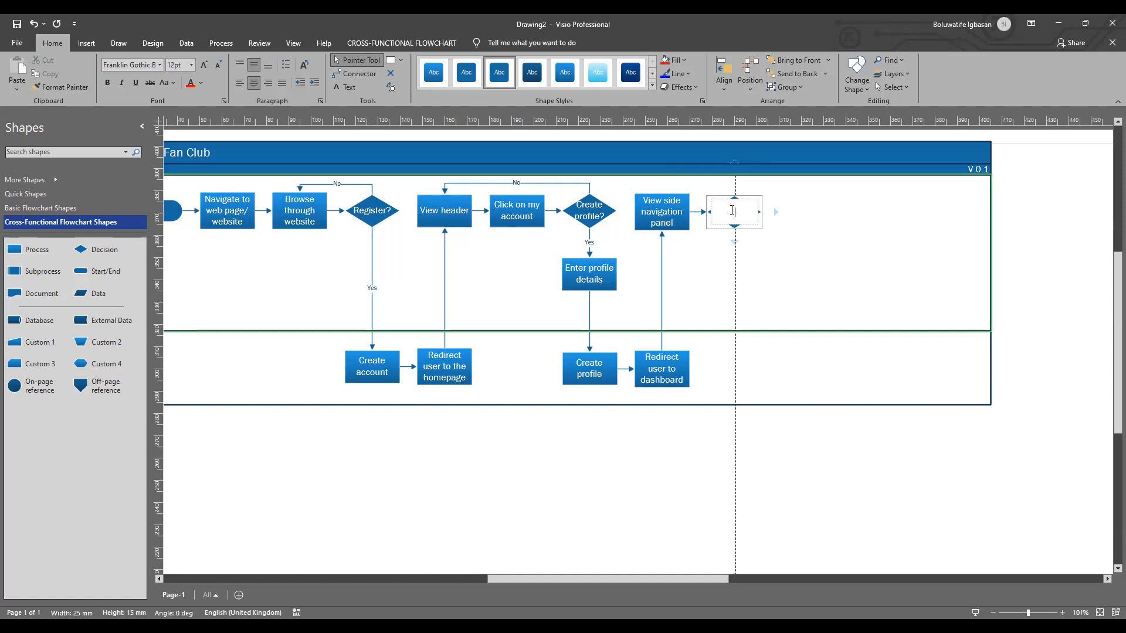
{"action": "type", "text": "Post blog?"}
{"action": "left_click", "coordinate": [771, 253]}
Step: Add a connected Process shape below "Post blog?" and set its text size to 12 pt
{"action": "mouse_move", "coordinate": [735, 241]}
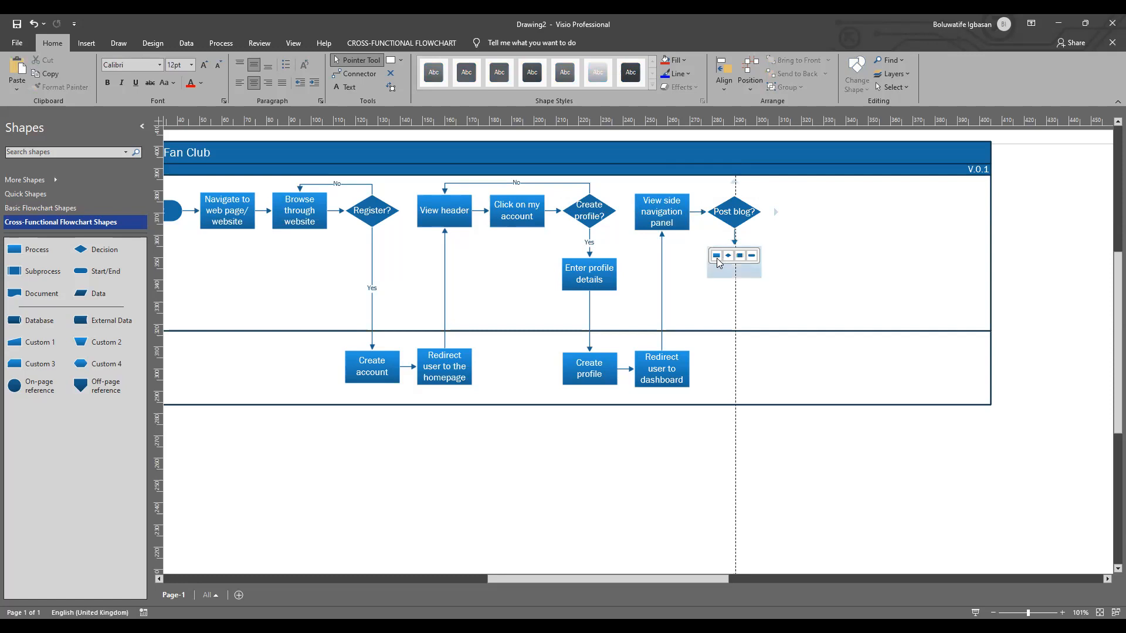
{"action": "left_click", "coordinate": [717, 257]}
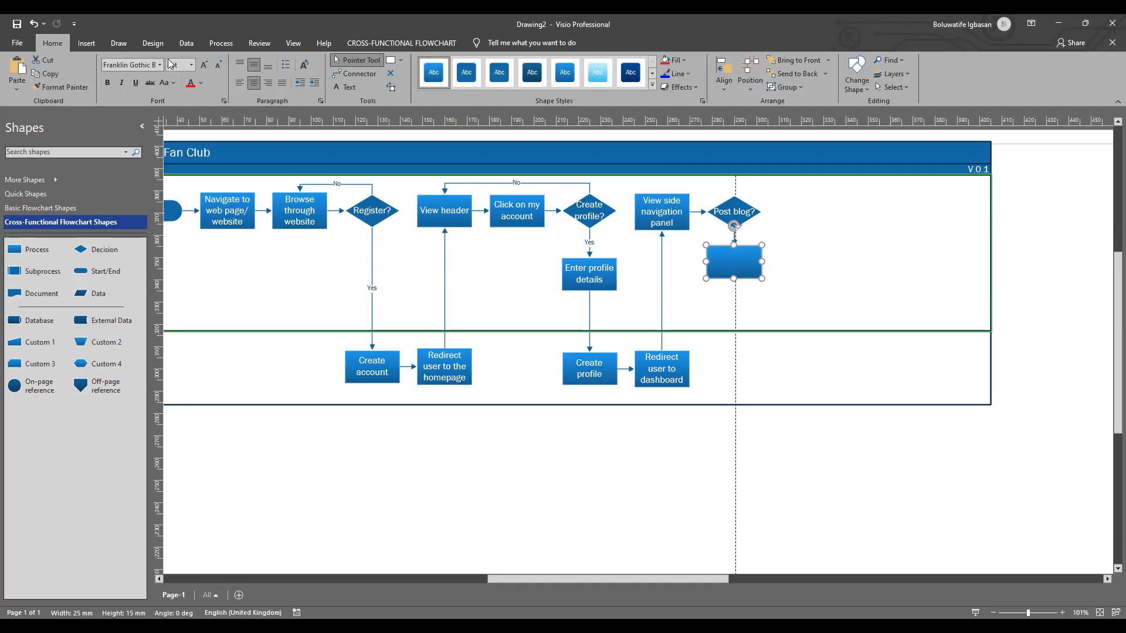
{"action": "left_click", "coordinate": [192, 65]}
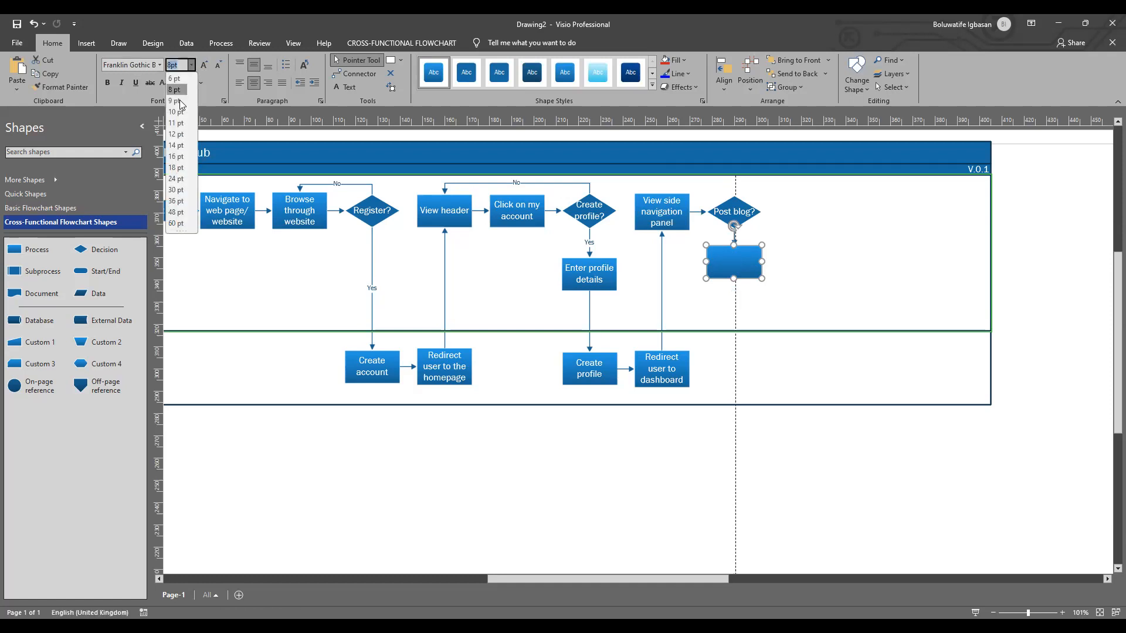
{"action": "left_click", "coordinate": [179, 138]}
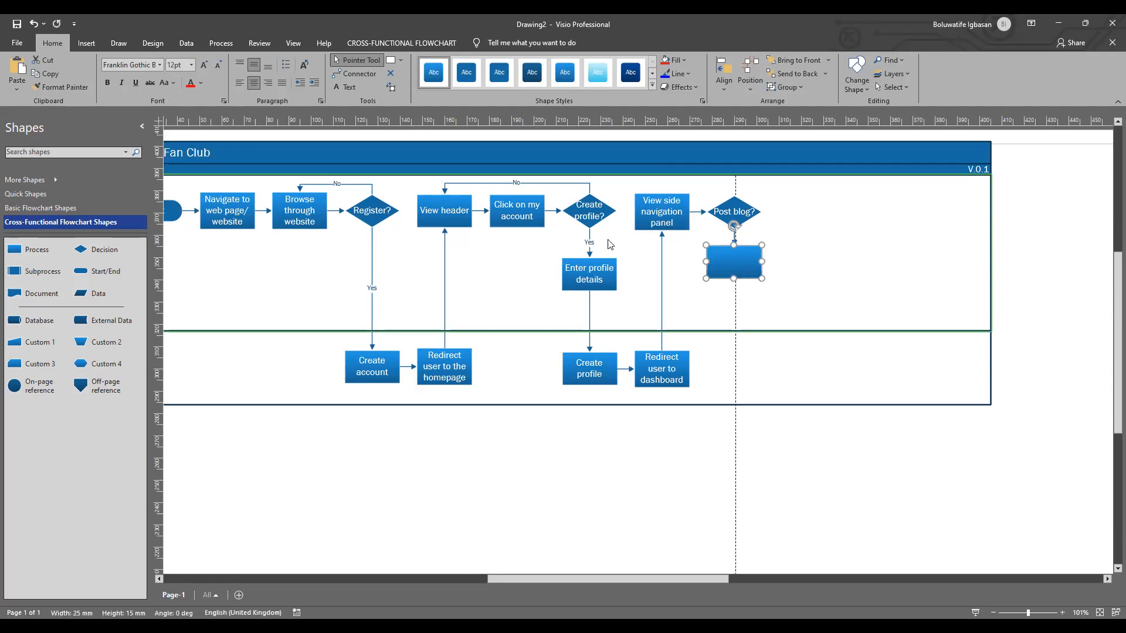
{"action": "double_click", "coordinate": [740, 265]}
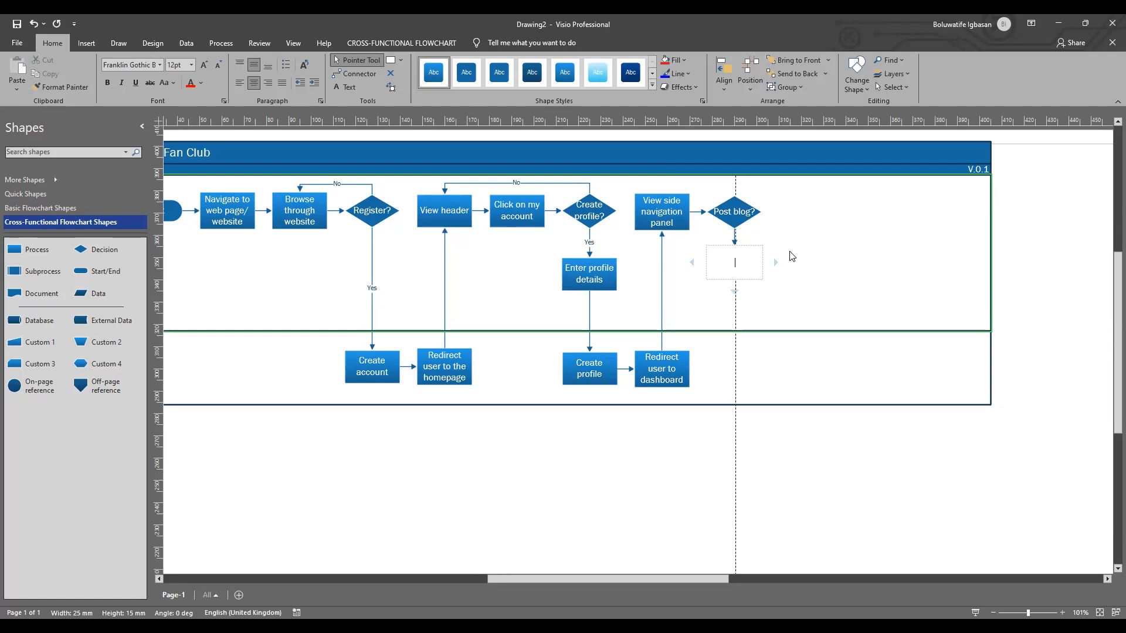
Step: Clear the label of the "Post blog?" decision and re-enter it as "Post blog"
{"action": "double_click", "coordinate": [737, 213]}
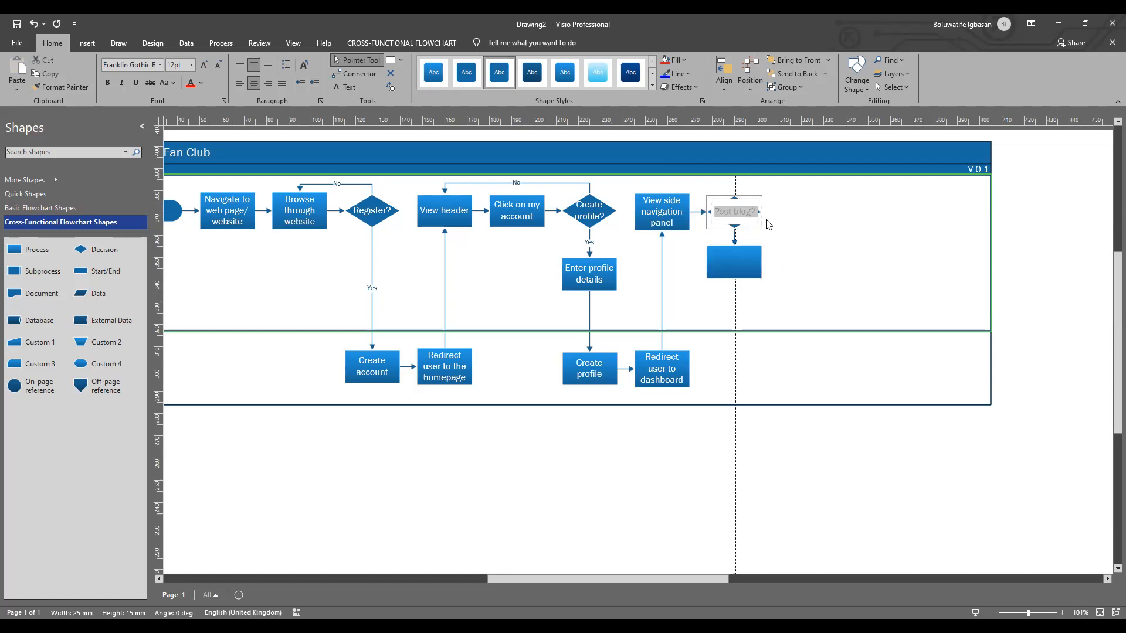
{"action": "key", "text": "BackSpace"}
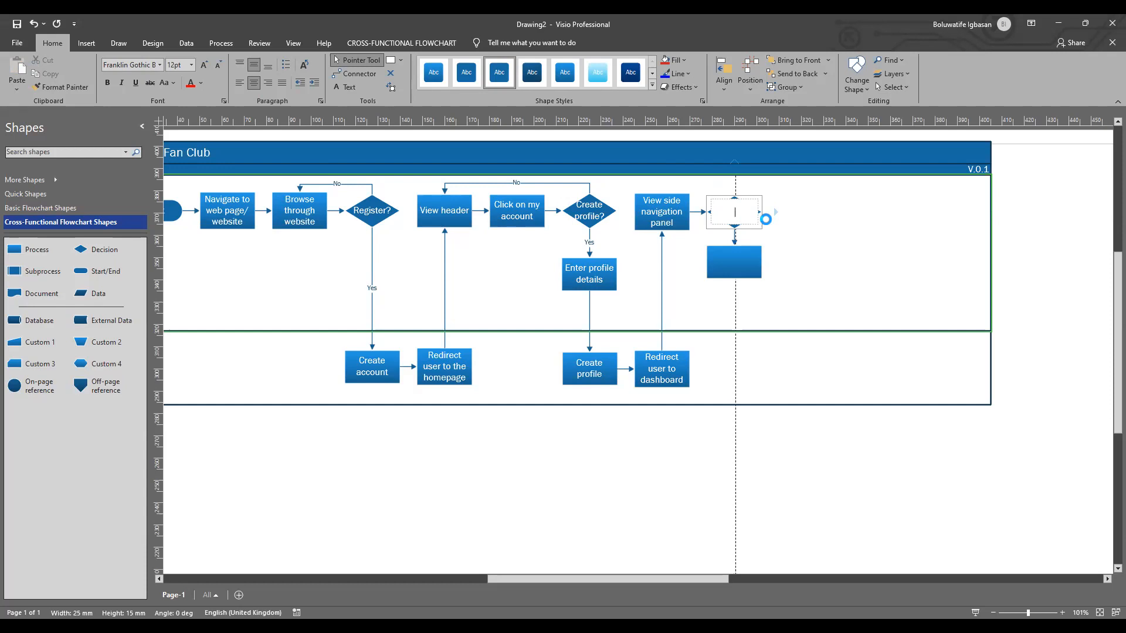
{"action": "left_click", "coordinate": [797, 260]}
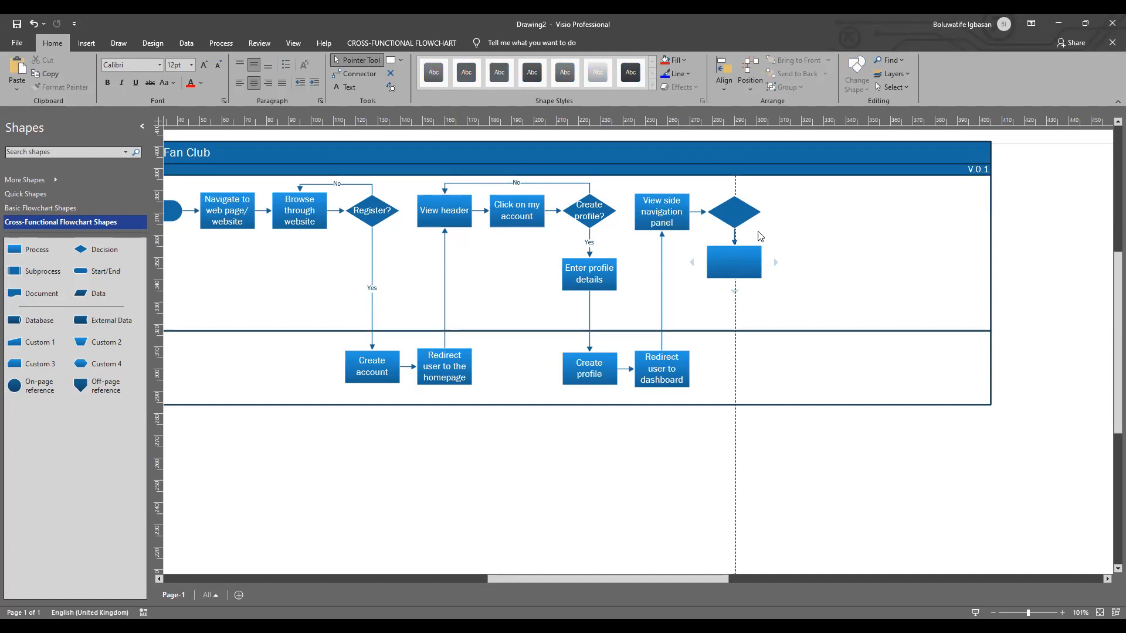
{"action": "double_click", "coordinate": [727, 215]}
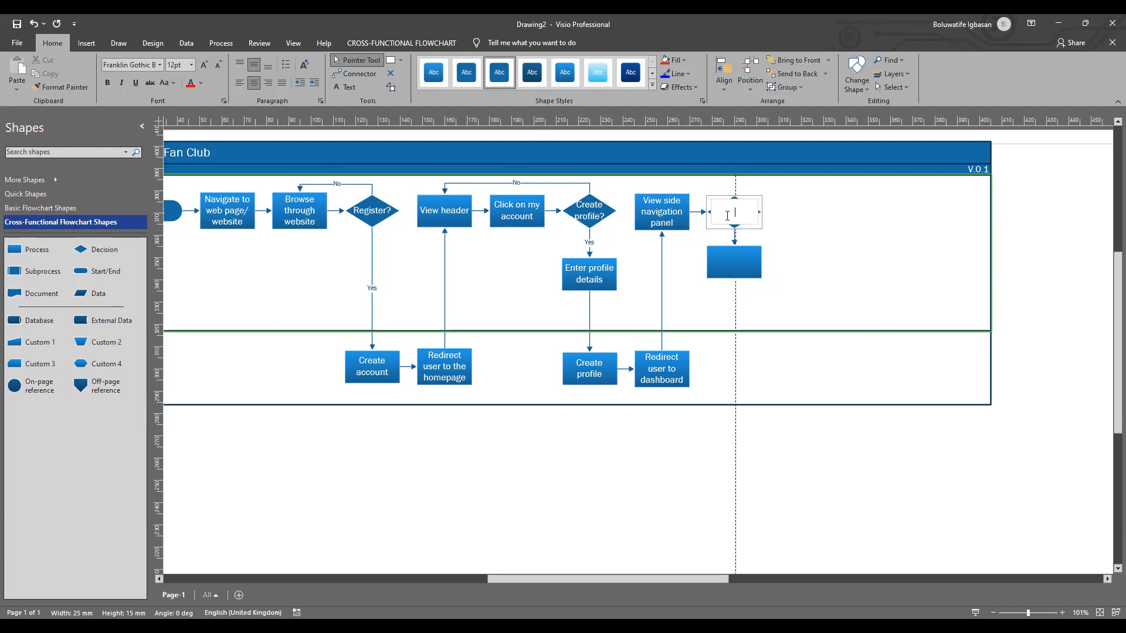
{"action": "type", "text": "Post blog"}
{"action": "left_click", "coordinate": [804, 251]}
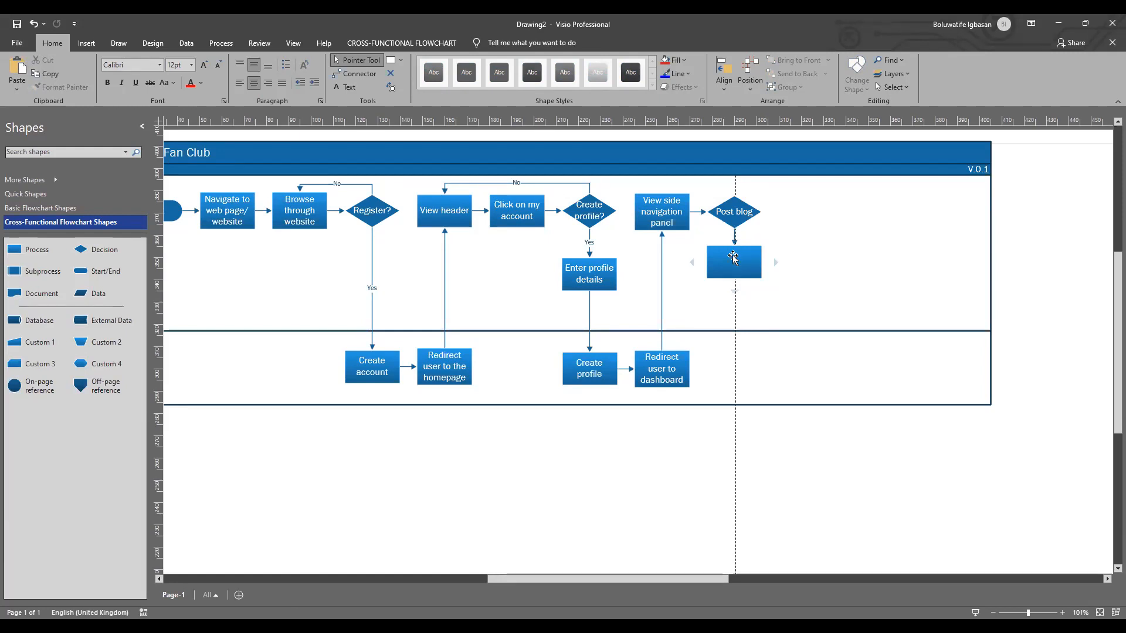
Step: Move the blank process below "Post blog" into the System swimlane and label its incoming connector "Yes"
{"action": "left_click_drag", "start_coordinate": [734, 259], "coordinate": [734, 368]}
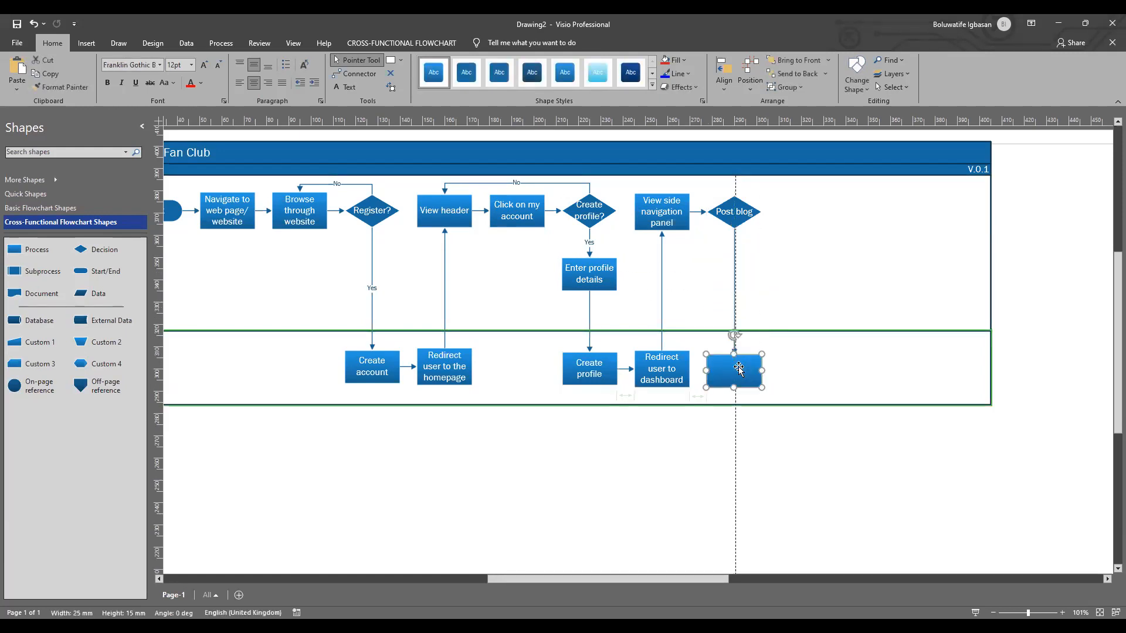
{"action": "left_click", "coordinate": [733, 273]}
{"action": "type", "text": "Yes"}
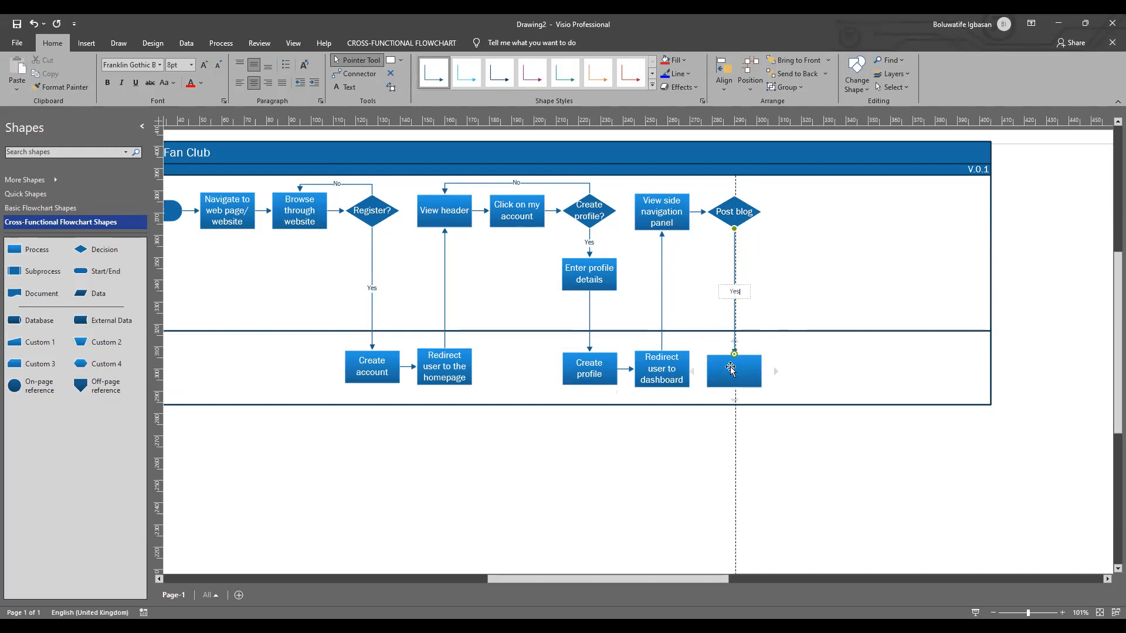
Step: Add a question mark to the end of the "Post blog" decision's label
{"action": "left_click", "coordinate": [739, 212]}
{"action": "double_click", "coordinate": [740, 215]}
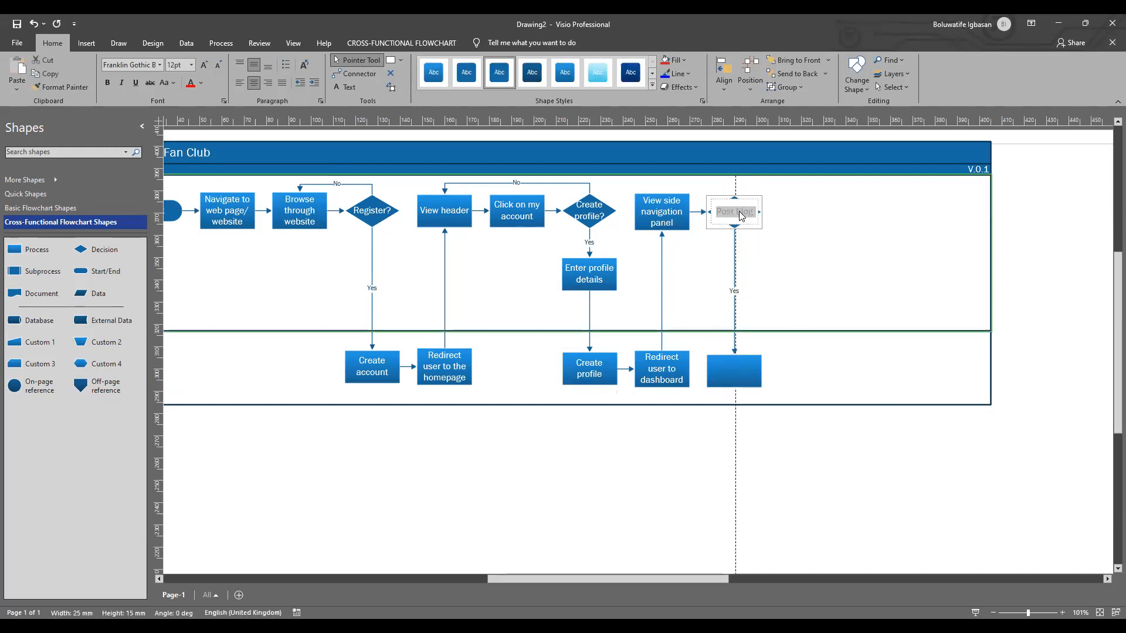
{"action": "left_click", "coordinate": [755, 211]}
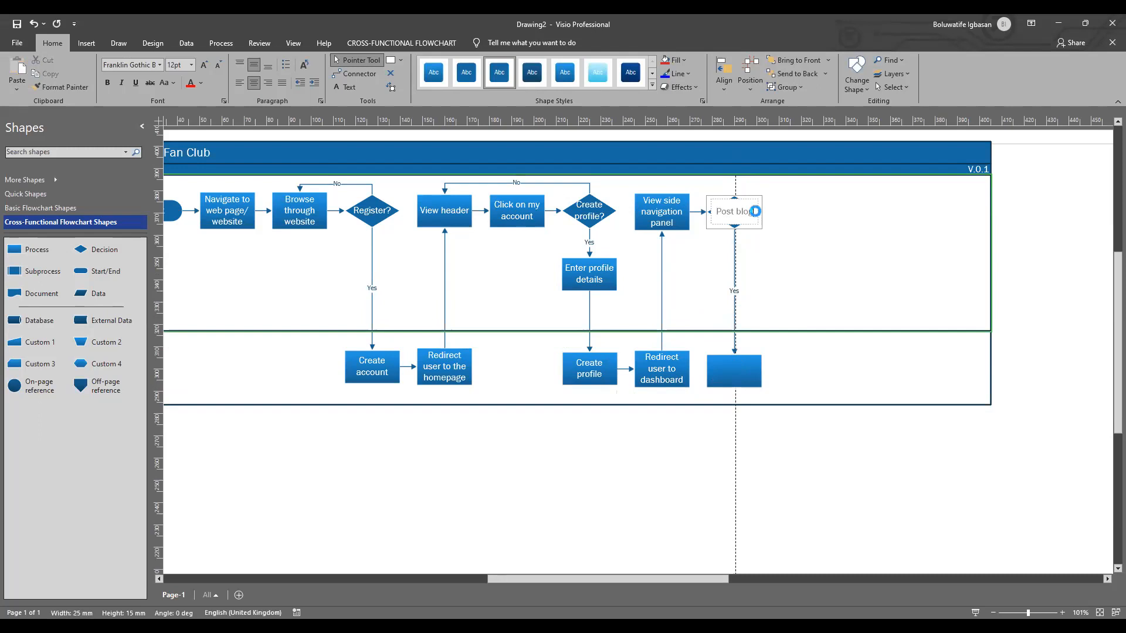
{"action": "type", "text": "?"}
Step: Label the blank process under "Post blog?" in the System swimlane "Verify blog"
{"action": "left_click", "coordinate": [733, 371]}
{"action": "double_click", "coordinate": [733, 371]}
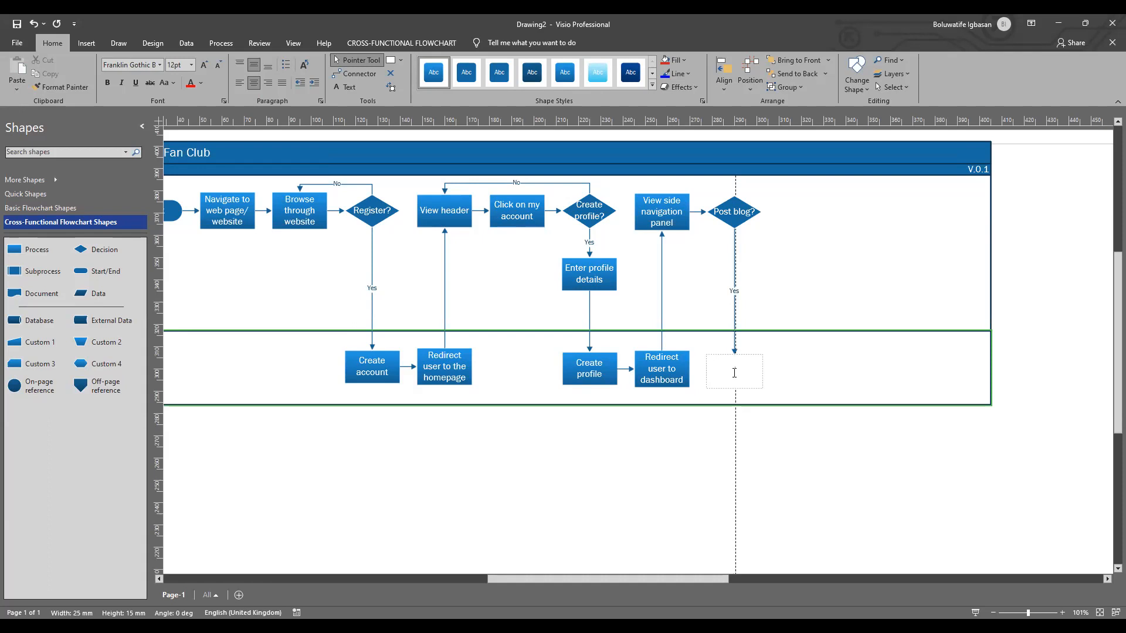
{"action": "type", "text": "Verify blog"}
{"action": "left_click", "coordinate": [788, 381]}
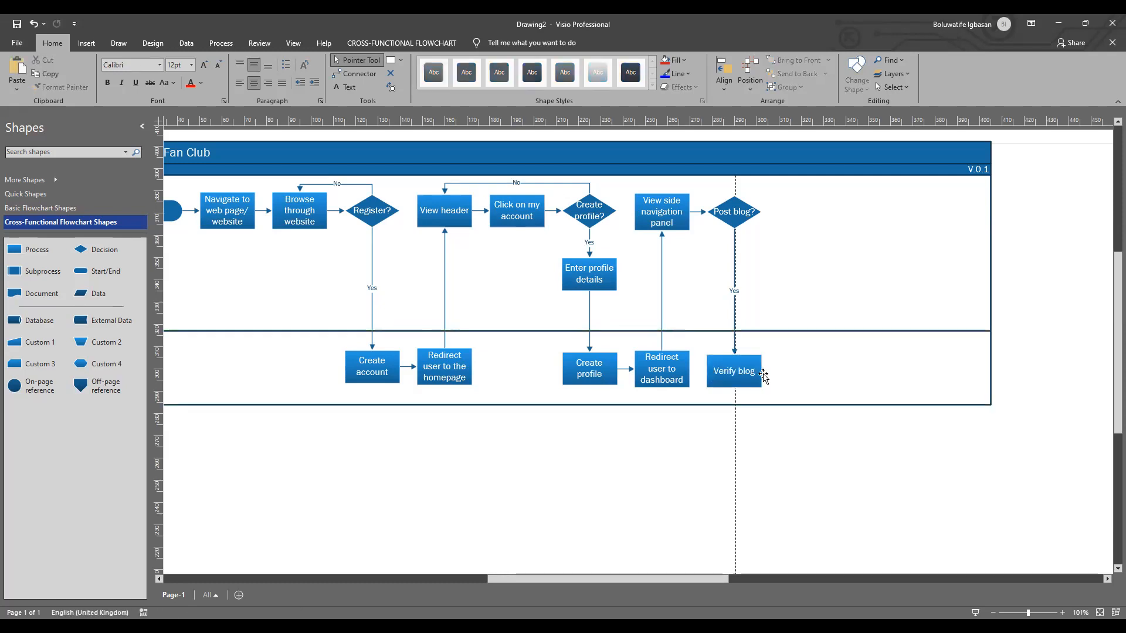
Step: Add a connected Decision shape after "Verify blog" in the System swimlane and open its text for editing
{"action": "mouse_move", "coordinate": [775, 373]}
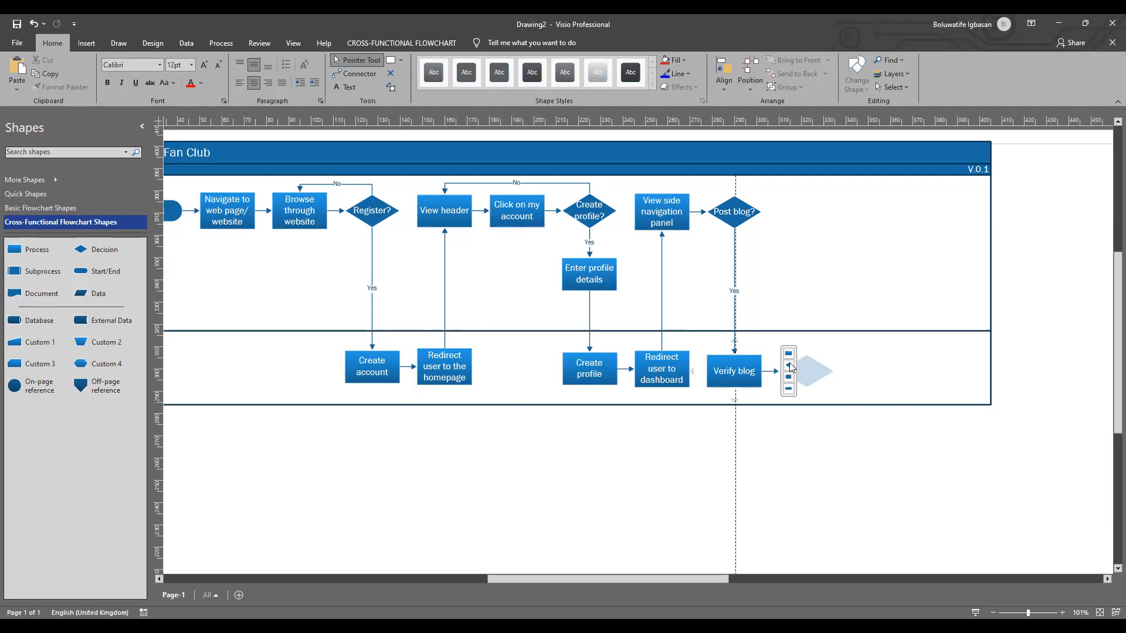
{"action": "left_click", "coordinate": [789, 367]}
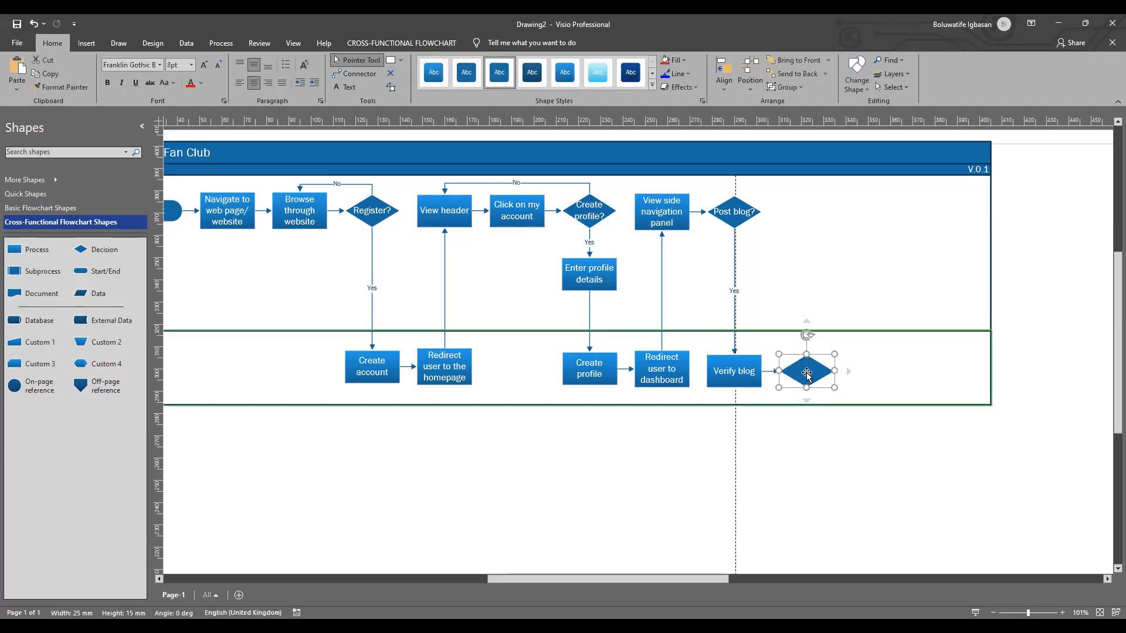
{"action": "double_click", "coordinate": [806, 374]}
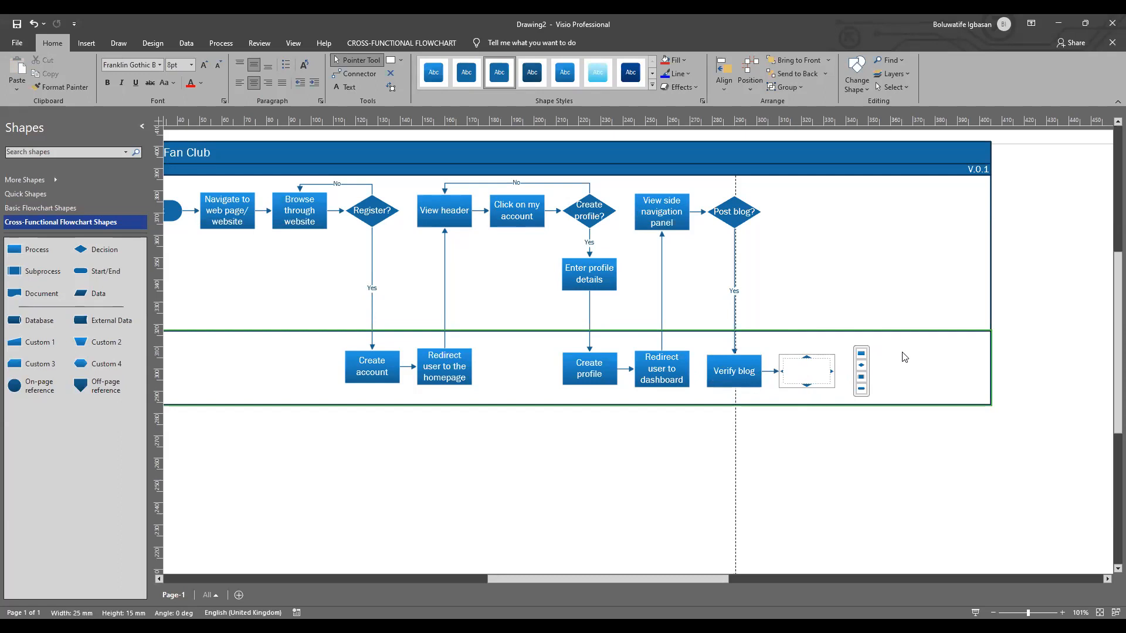
{"action": "left_click", "coordinate": [892, 370]}
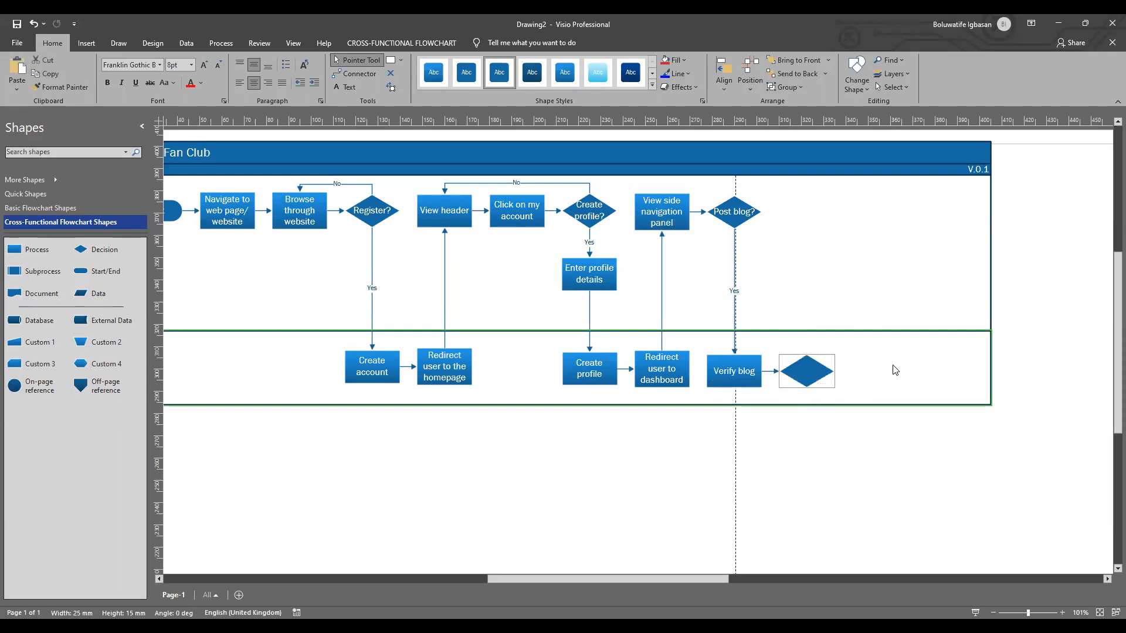
{"action": "double_click", "coordinate": [800, 371]}
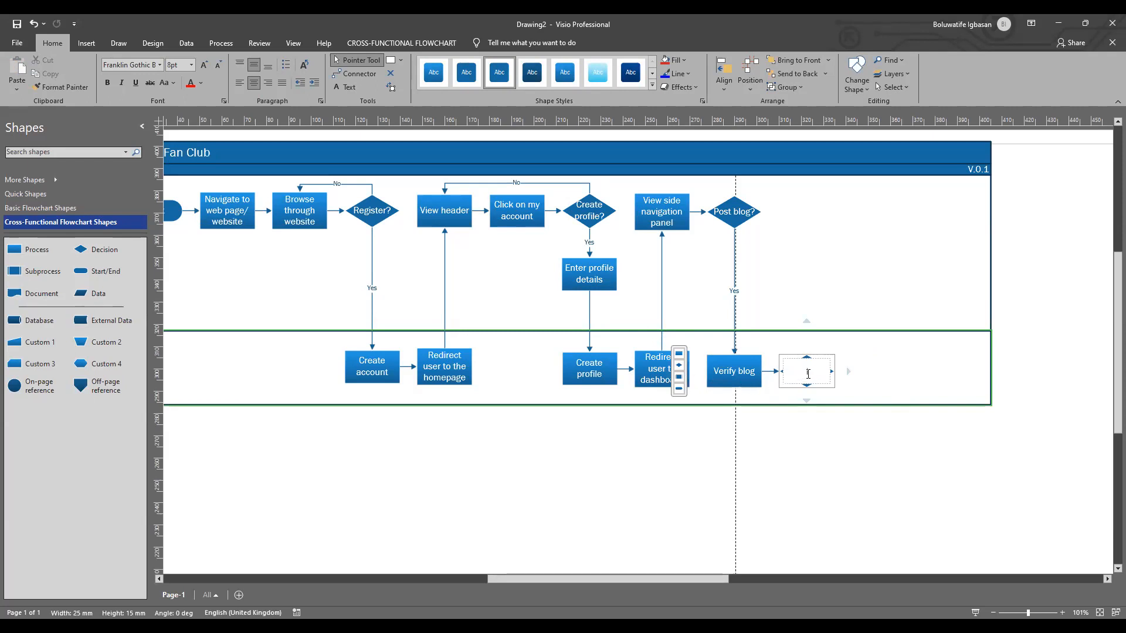
Step: Extend the "Verify blog" process label to read "Verify blog post"
{"action": "double_click", "coordinate": [755, 375]}
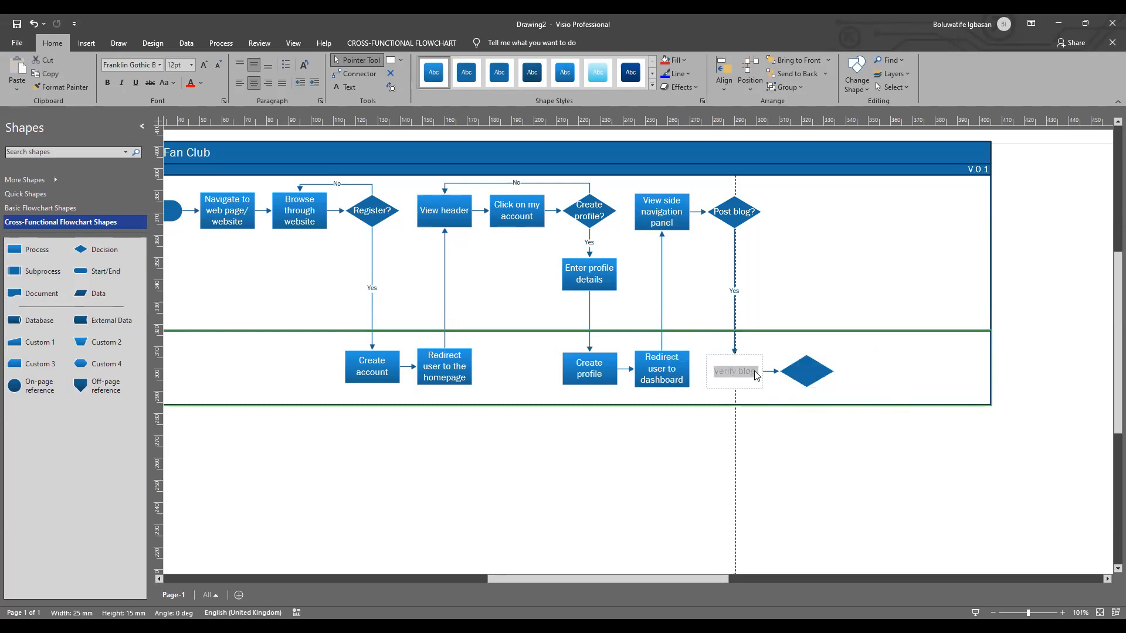
{"action": "left_click", "coordinate": [755, 371]}
{"action": "type", "text": "post"}
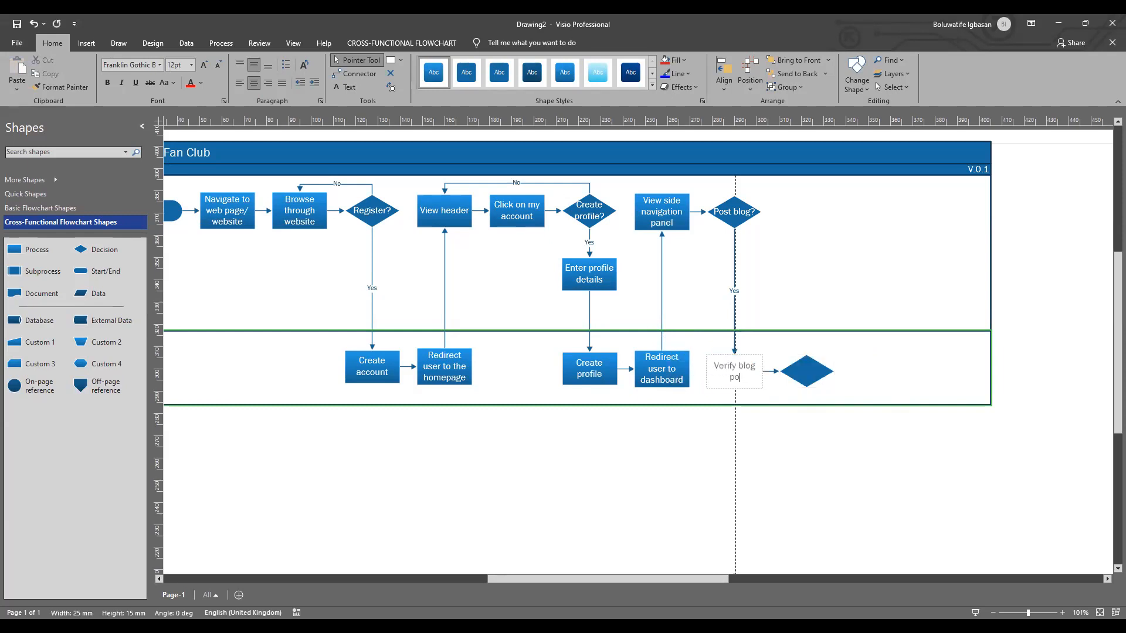
Step: Open the text of the Decision shape after "Verify blog post" for editing
{"action": "left_click", "coordinate": [809, 374]}
{"action": "double_click", "coordinate": [809, 374]}
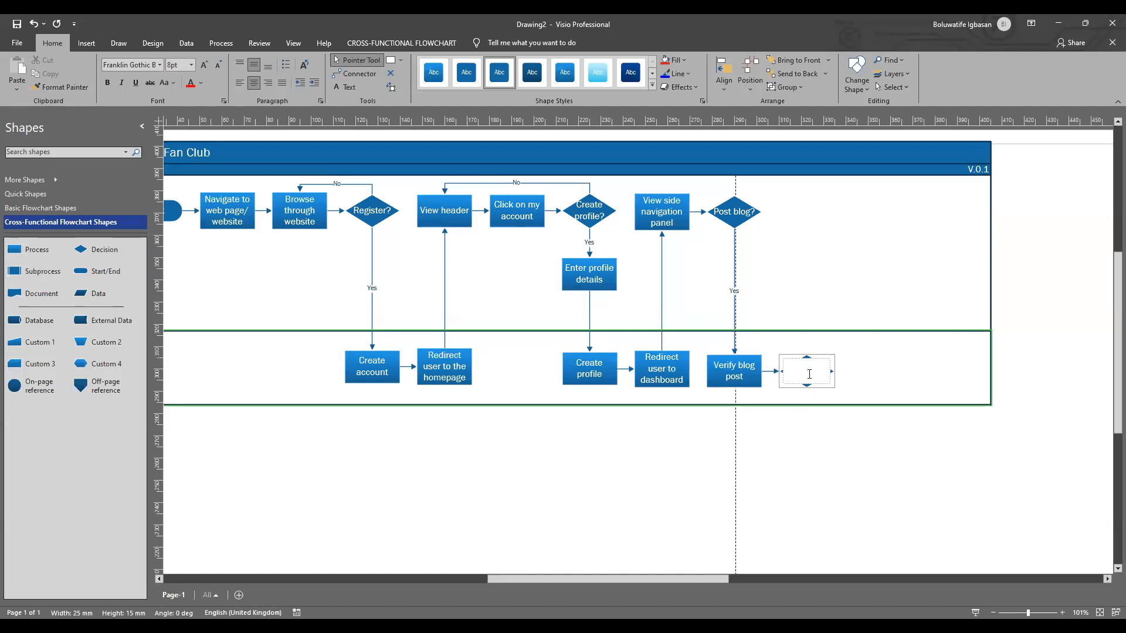
Step: Try the label "Valid for posting?" on the decision after "Verify blog post" and clear it
{"action": "type", "text": "Velid"}
{"action": "key", "text": "BackSpace"}
{"action": "key", "text": "BackSpace"}
{"action": "key", "text": "BackSpace"}
{"action": "type", "text": "Valid for posting?"}
{"action": "left_click_drag", "start_coordinate": [796, 367], "coordinate": [820, 375]}
{"action": "key", "text": "BackSpace"}
Step: Label the decision after "Verify blog post" "Met posting criteria?"
{"action": "type", "text": "Met"}
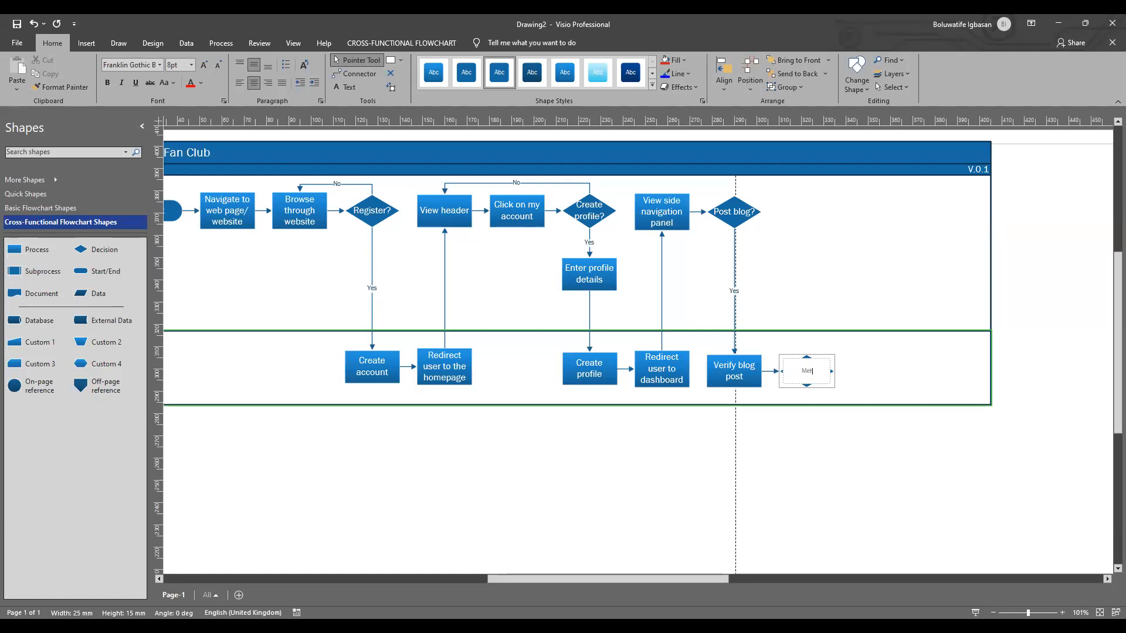
{"action": "type", "text": " posting criteria?"}
Step: Set the "Met posting criteria?" label to 12 pt and widen its decision shape to about 35 mm
{"action": "left_click_drag", "start_coordinate": [792, 368], "coordinate": [816, 379]}
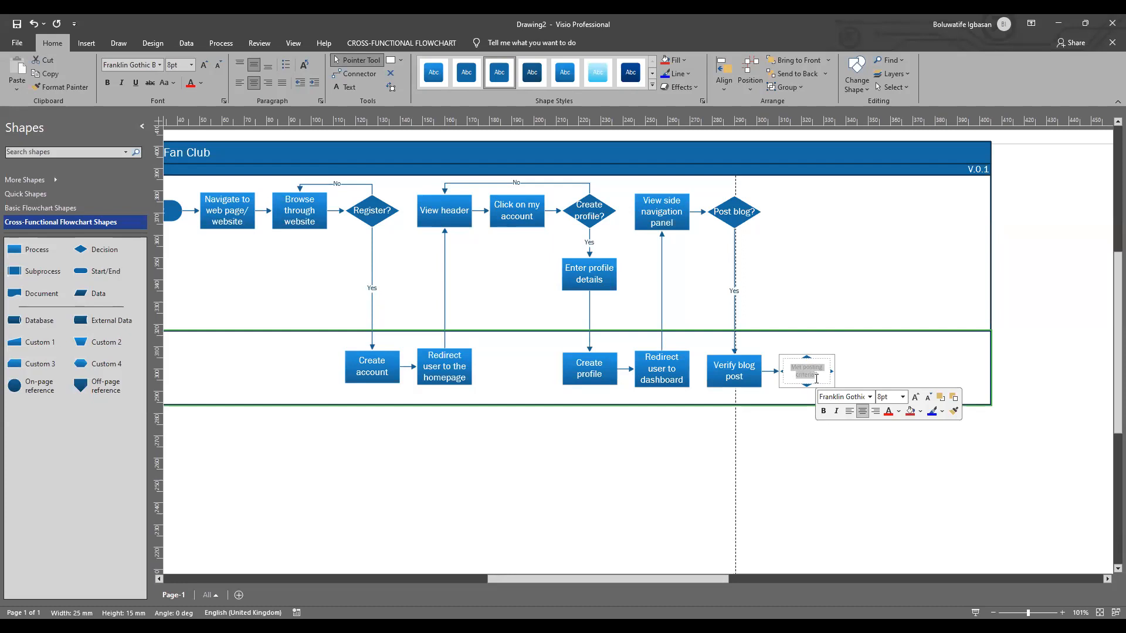
{"action": "left_click", "coordinate": [904, 402]}
{"action": "left_click", "coordinate": [894, 475]}
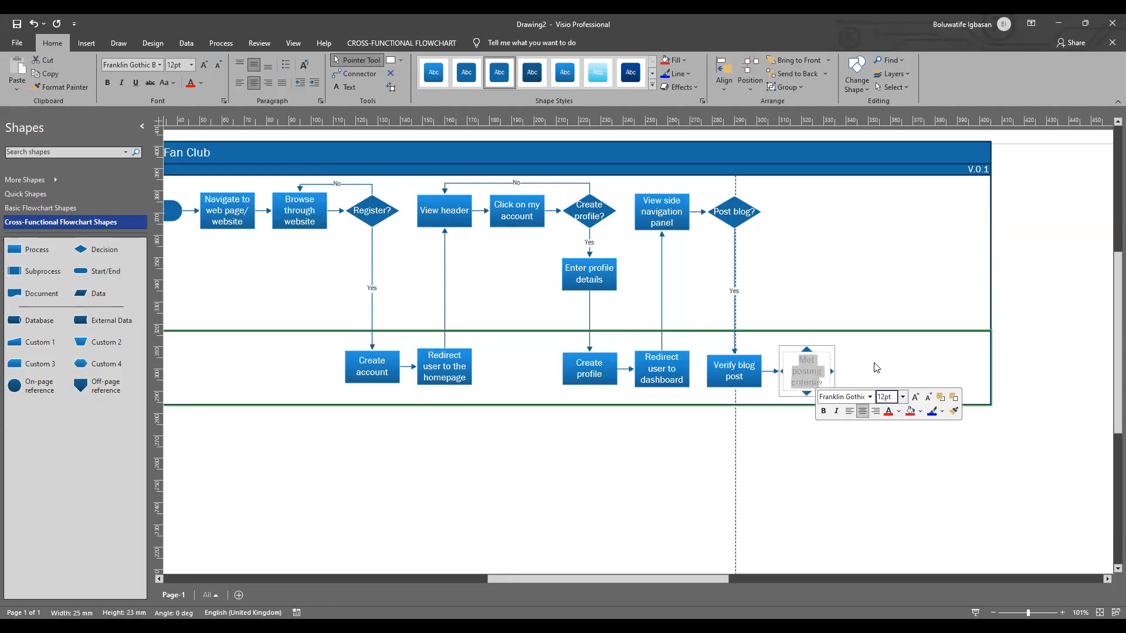
{"action": "left_click", "coordinate": [828, 371]}
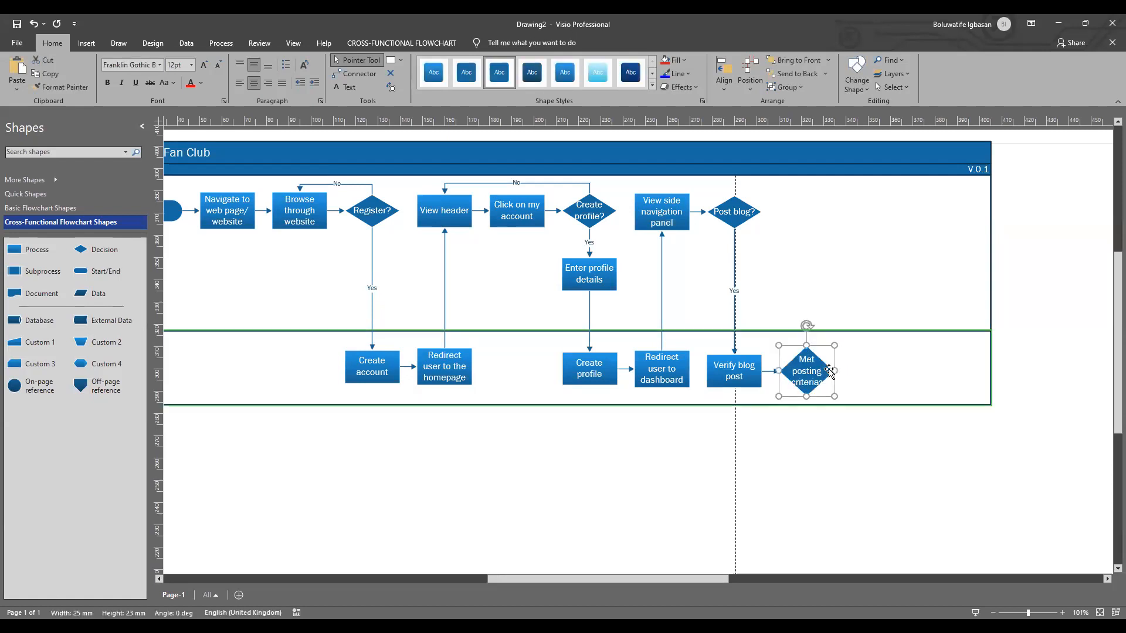
{"action": "left_click_drag", "start_coordinate": [838, 369], "coordinate": [856, 371]}
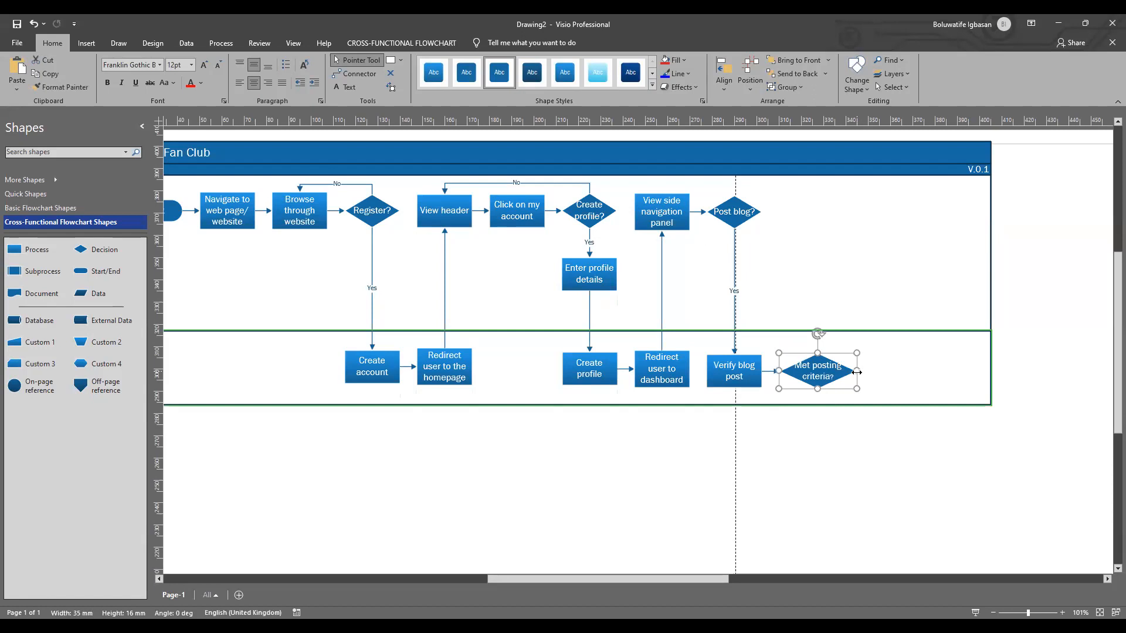
{"action": "left_click", "coordinate": [883, 375]}
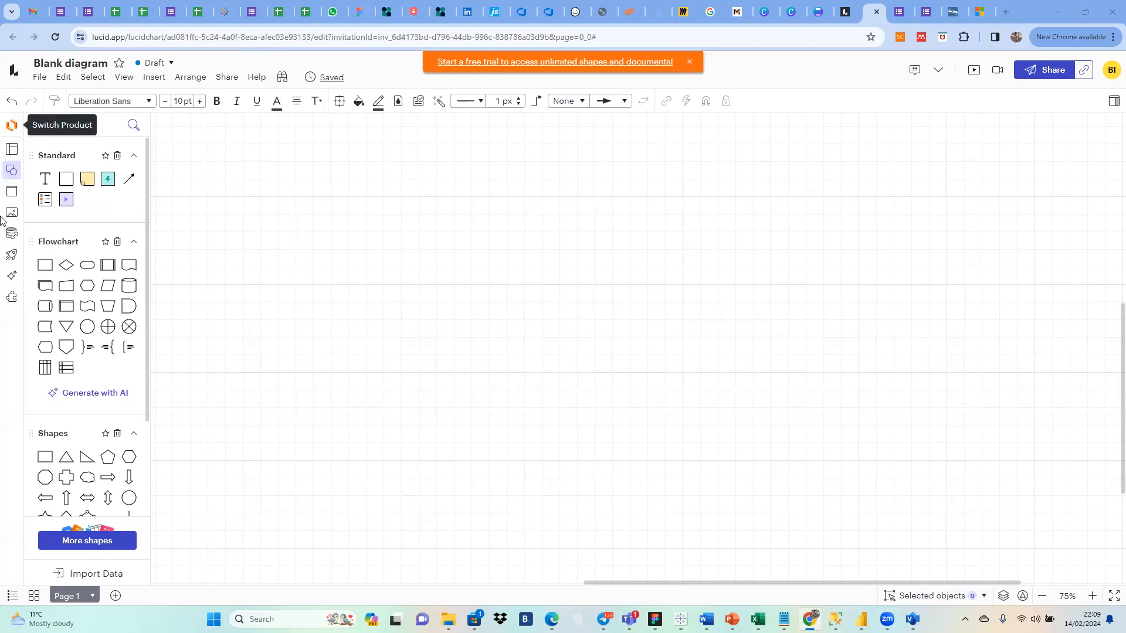
Step: In the blank Lucidchart diagram, look over the template gallery and return to the shape library
{"action": "left_click", "coordinate": [13, 150]}
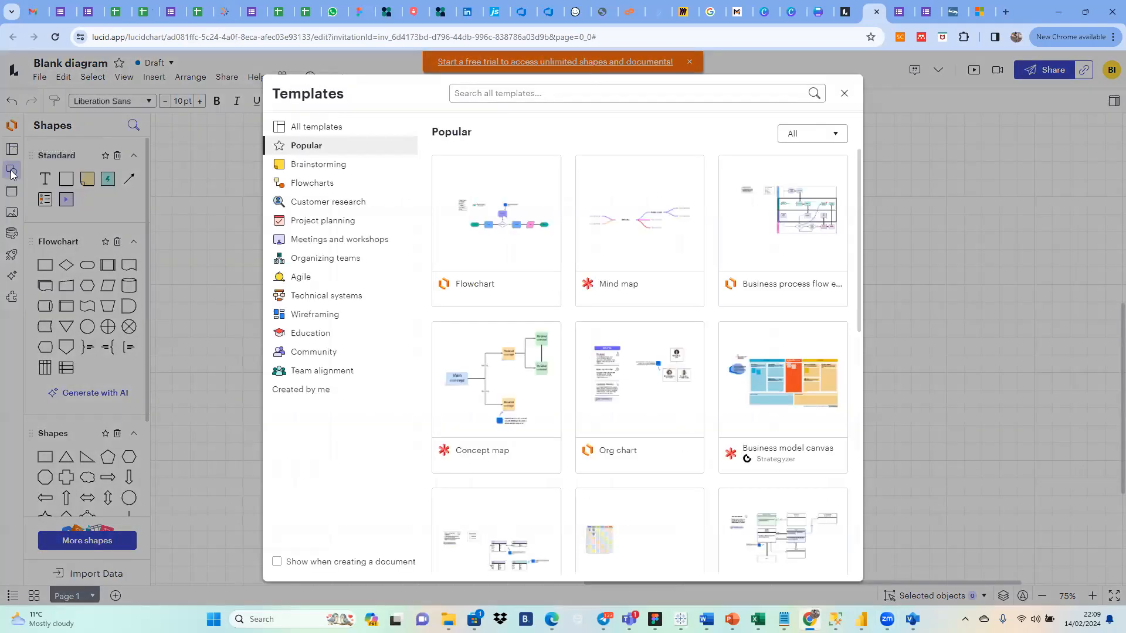
{"action": "left_click", "coordinate": [845, 93]}
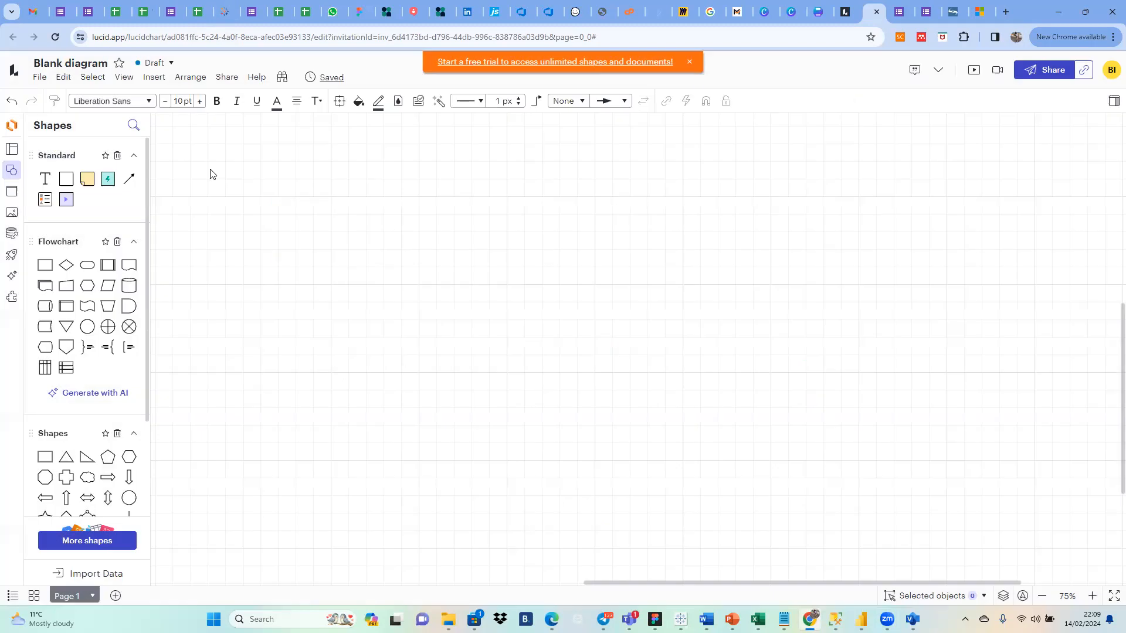
{"action": "left_click", "coordinate": [14, 170]}
{"action": "left_click", "coordinate": [15, 171]}
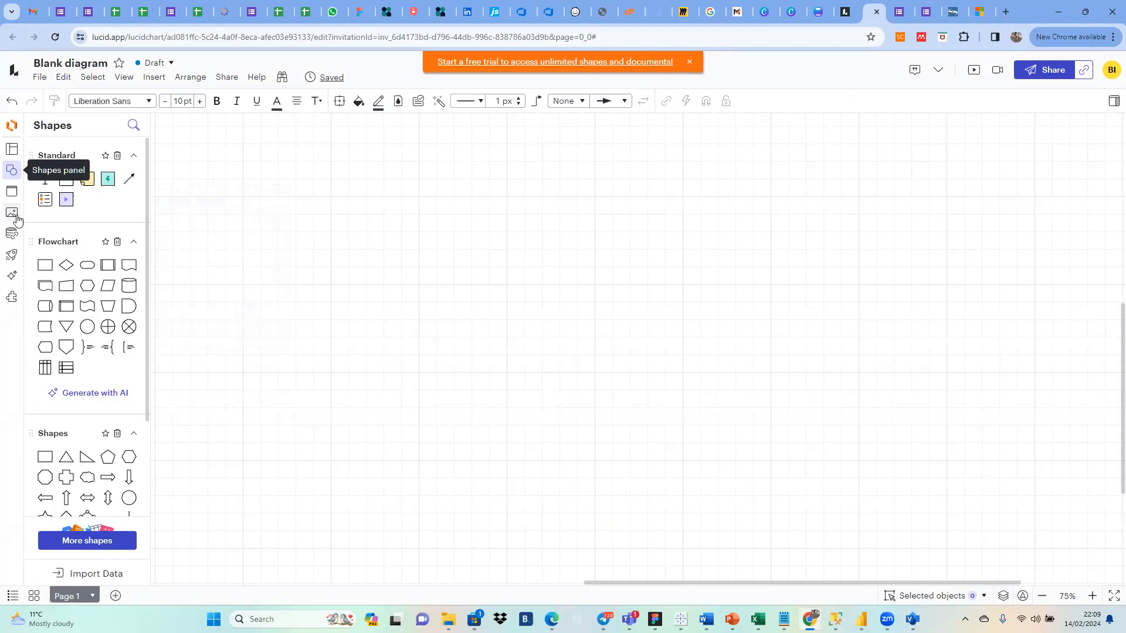
Step: Place two horizontal swim lanes on the canvas, the second directly beneath the first
{"action": "left_click", "coordinate": [10, 198]}
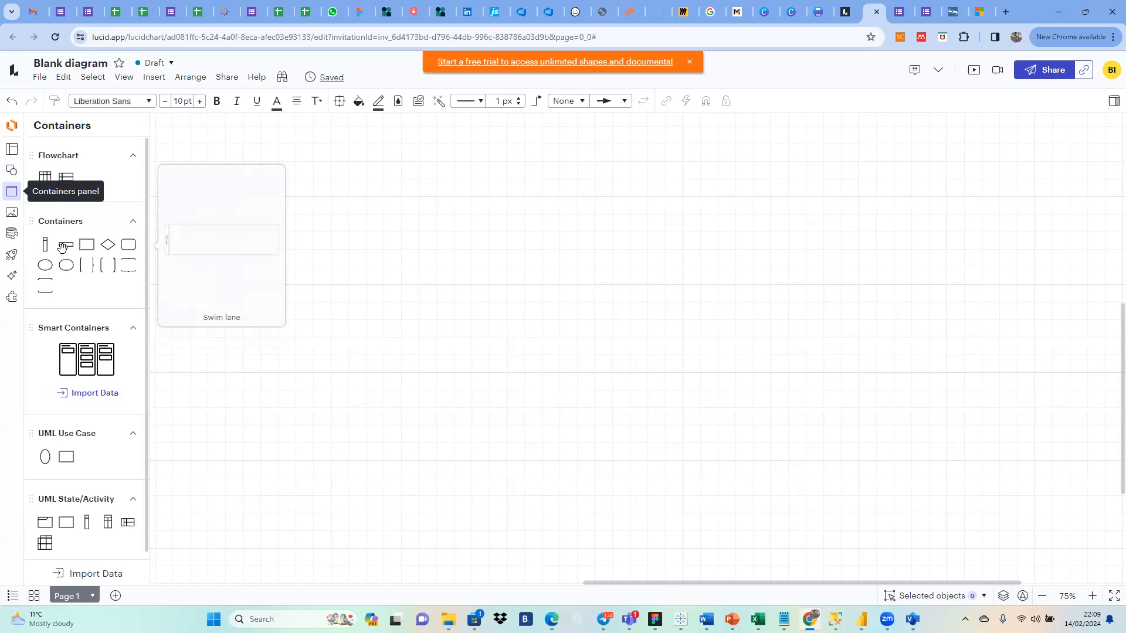
{"action": "left_click_drag", "start_coordinate": [63, 247], "coordinate": [555, 223]}
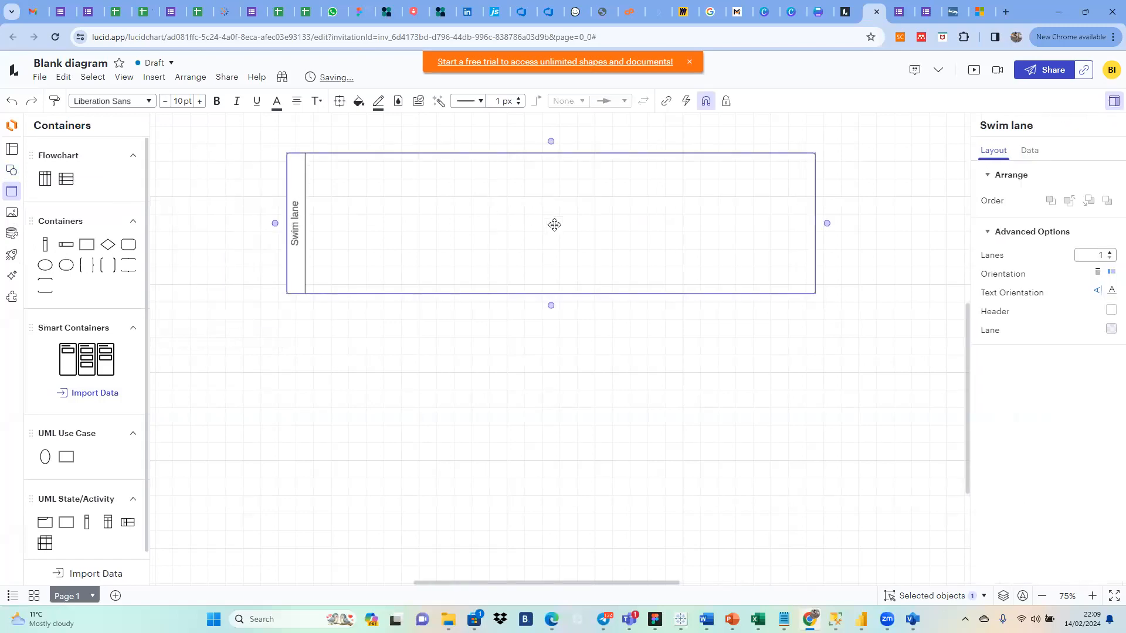
{"action": "left_click", "coordinate": [327, 426]}
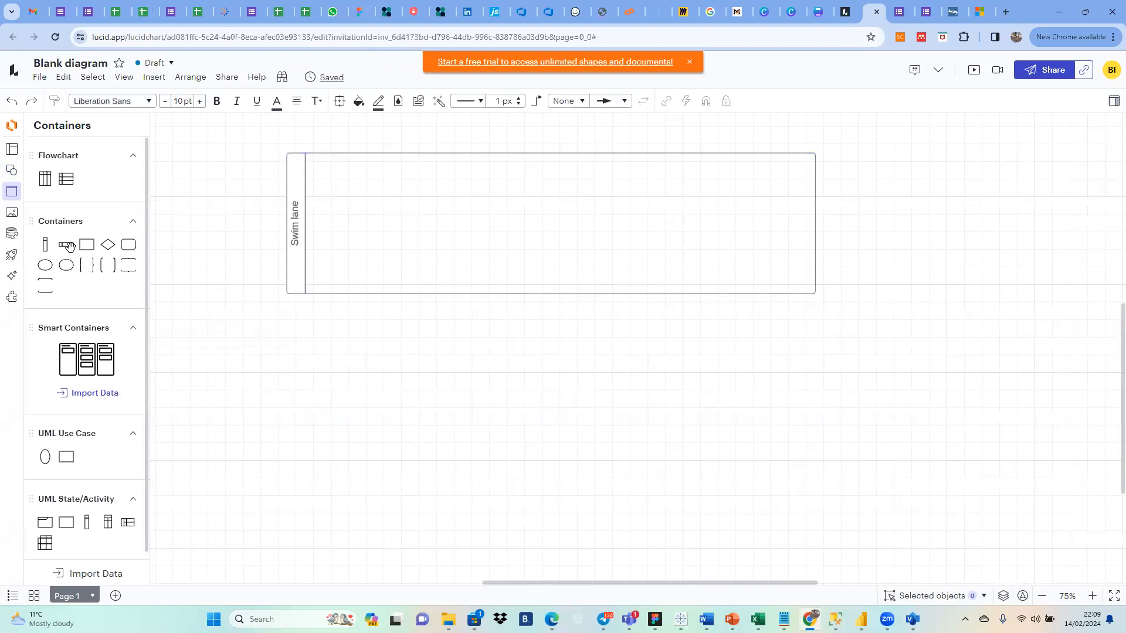
{"action": "left_click_drag", "start_coordinate": [66, 245], "coordinate": [551, 364]}
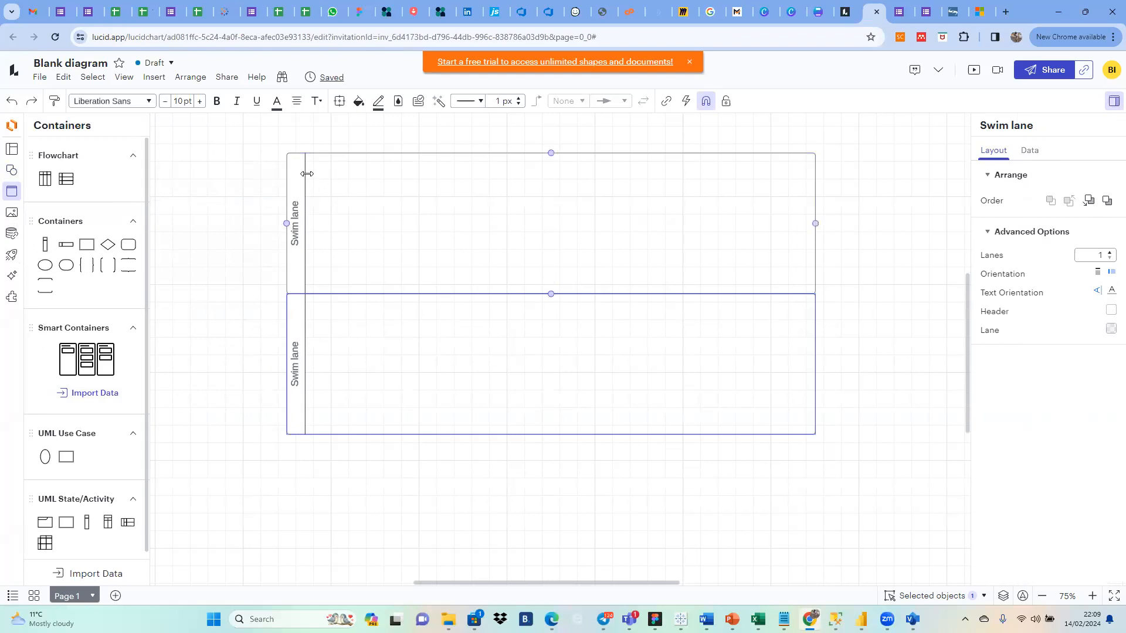
Step: Name the upper swim lane "User" and the lower one "System"
{"action": "left_click", "coordinate": [295, 225]}
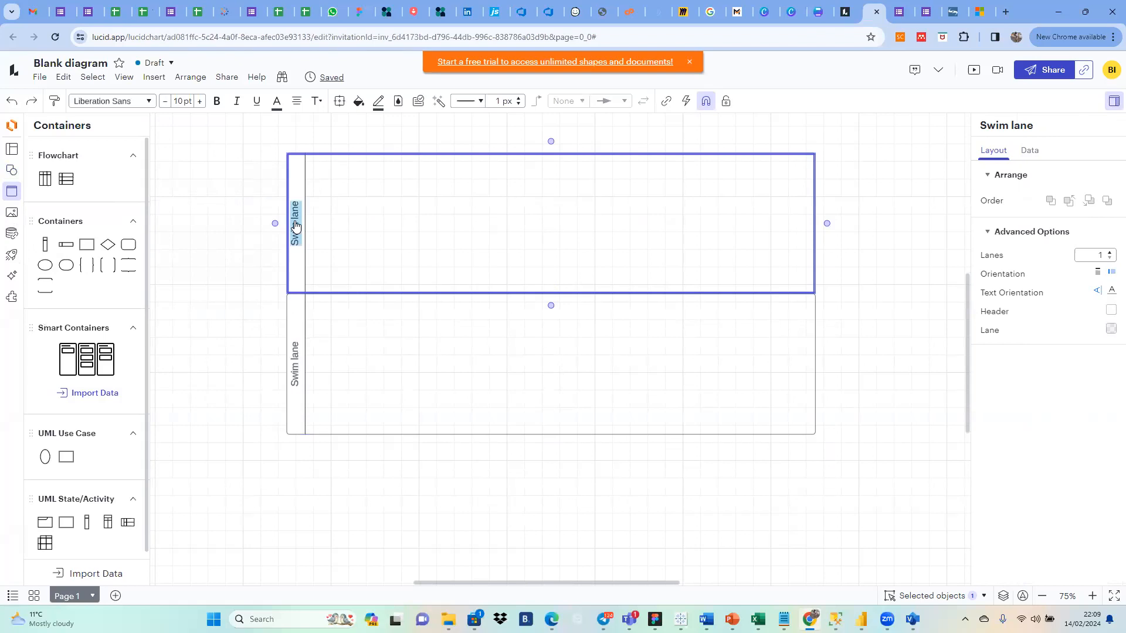
{"action": "type", "text": "User"}
{"action": "double_click", "coordinate": [296, 363]}
{"action": "type", "text": "System"}
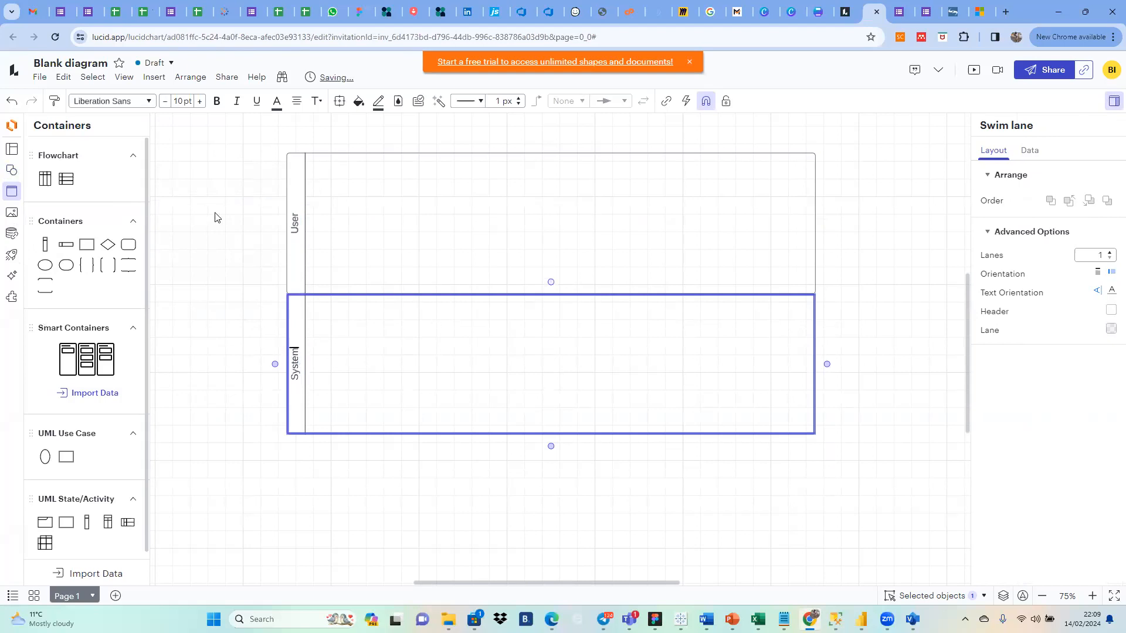
Step: Place a Terminator at the start of the User lane and connect a Process shape after it
{"action": "left_click", "coordinate": [14, 175]}
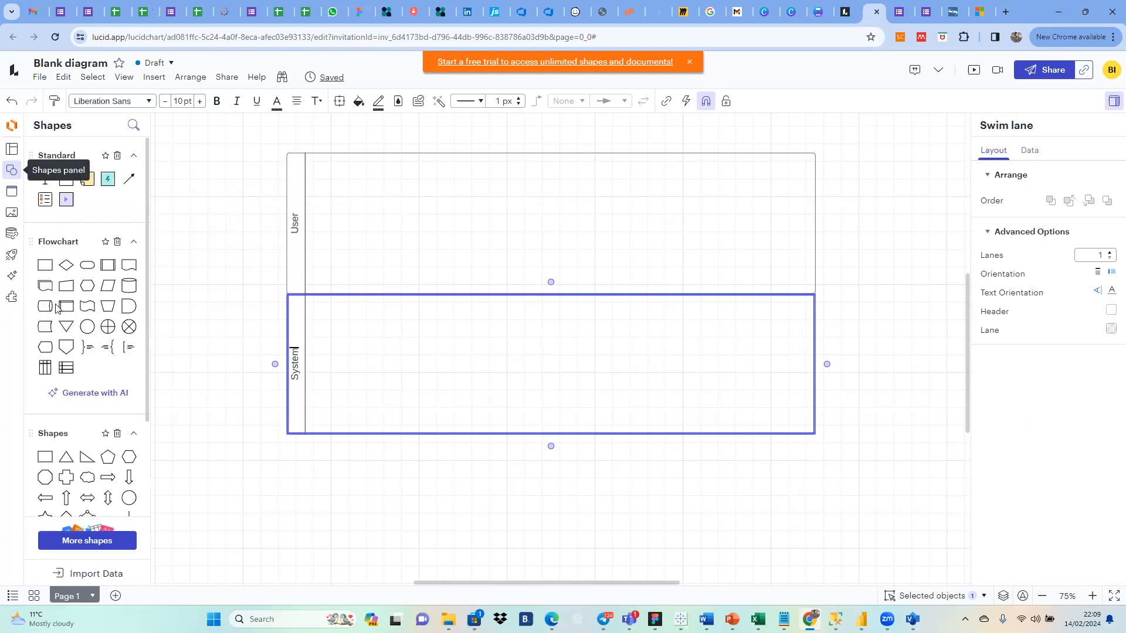
{"action": "mouse_move", "coordinate": [87, 268]}
{"action": "left_click_drag", "start_coordinate": [86, 268], "coordinate": [350, 214]}
{"action": "mouse_move", "coordinate": [396, 215]}
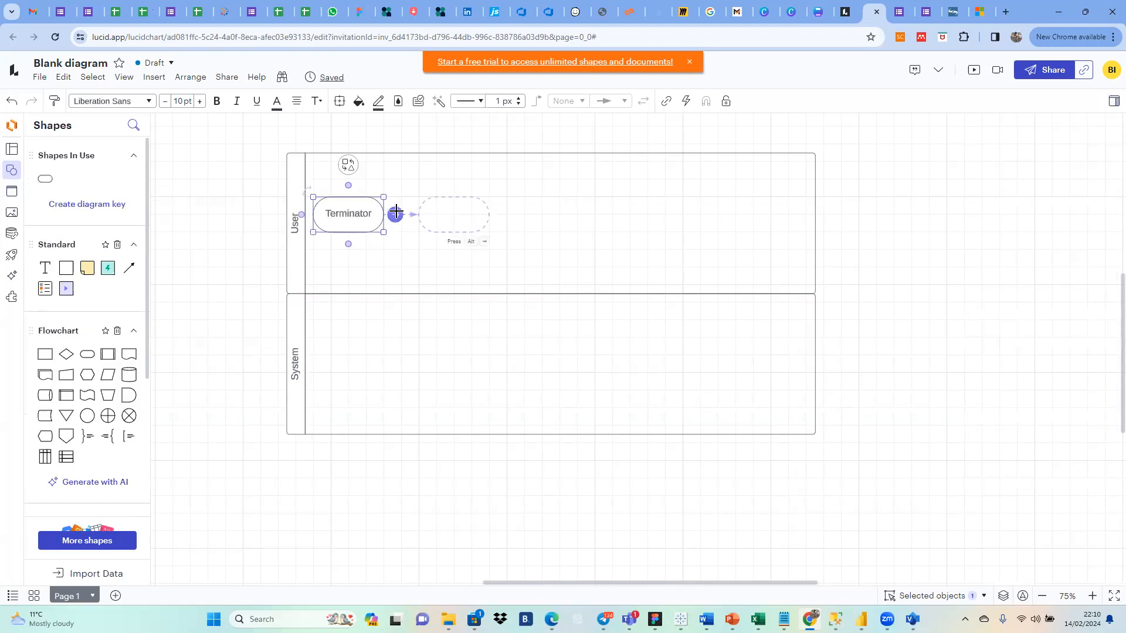
{"action": "left_click", "coordinate": [395, 213]}
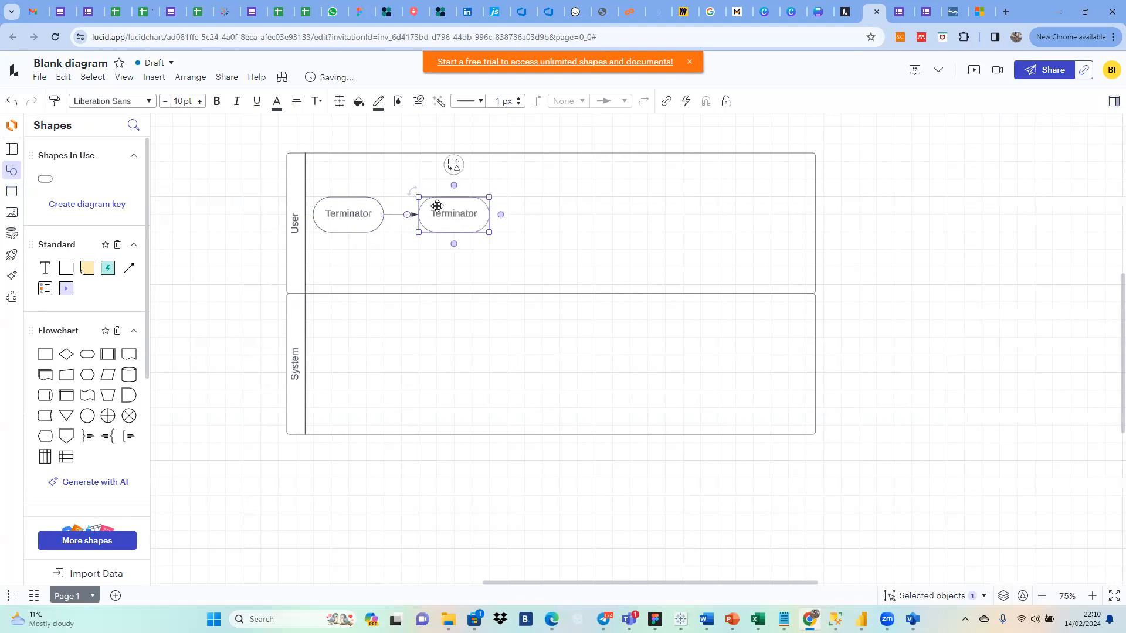
{"action": "left_click", "coordinate": [456, 166]}
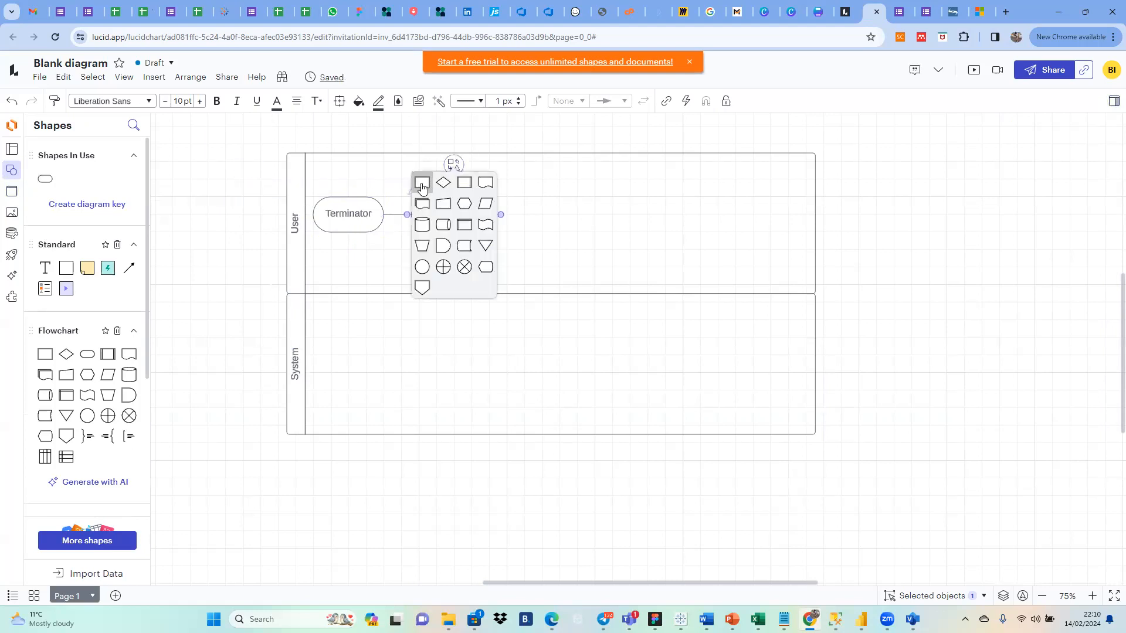
{"action": "left_click", "coordinate": [421, 185]}
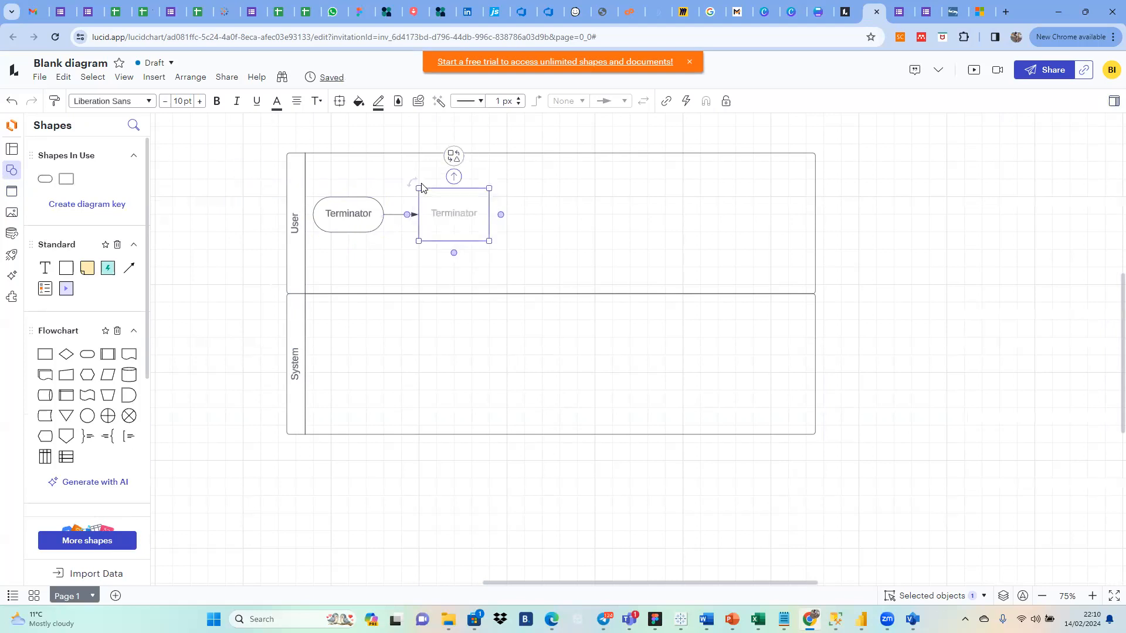
Step: Label the terminator "Start" and the process after it "Navigate"
{"action": "double_click", "coordinate": [346, 214]}
{"action": "type", "text": "Start"}
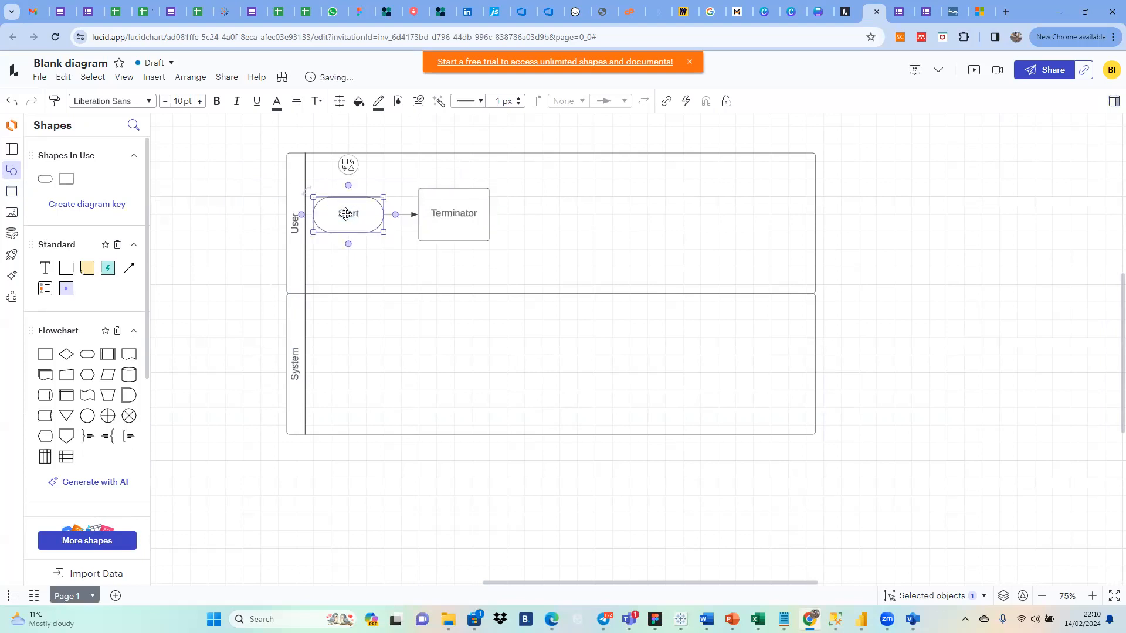
{"action": "left_click", "coordinate": [461, 213]}
{"action": "double_click", "coordinate": [461, 213]}
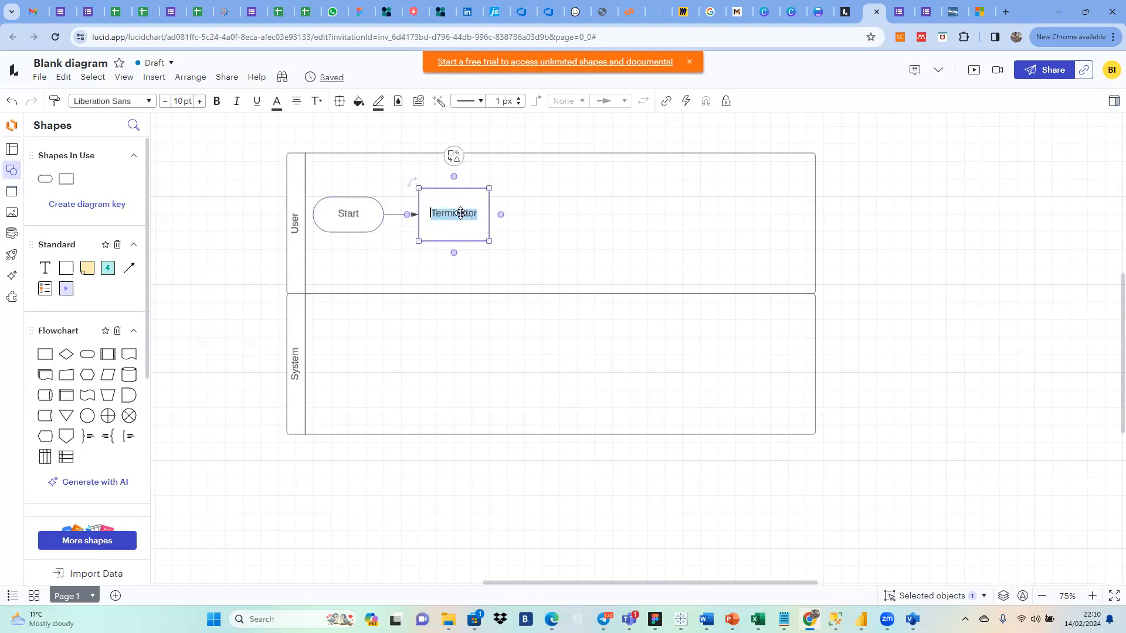
{"action": "type", "text": "No"}
{"action": "type", "text": "vigate"}
Step: Add a Process and two Decision shapes after "Navigate", each connected to the shape before it
{"action": "left_click", "coordinate": [500, 215]}
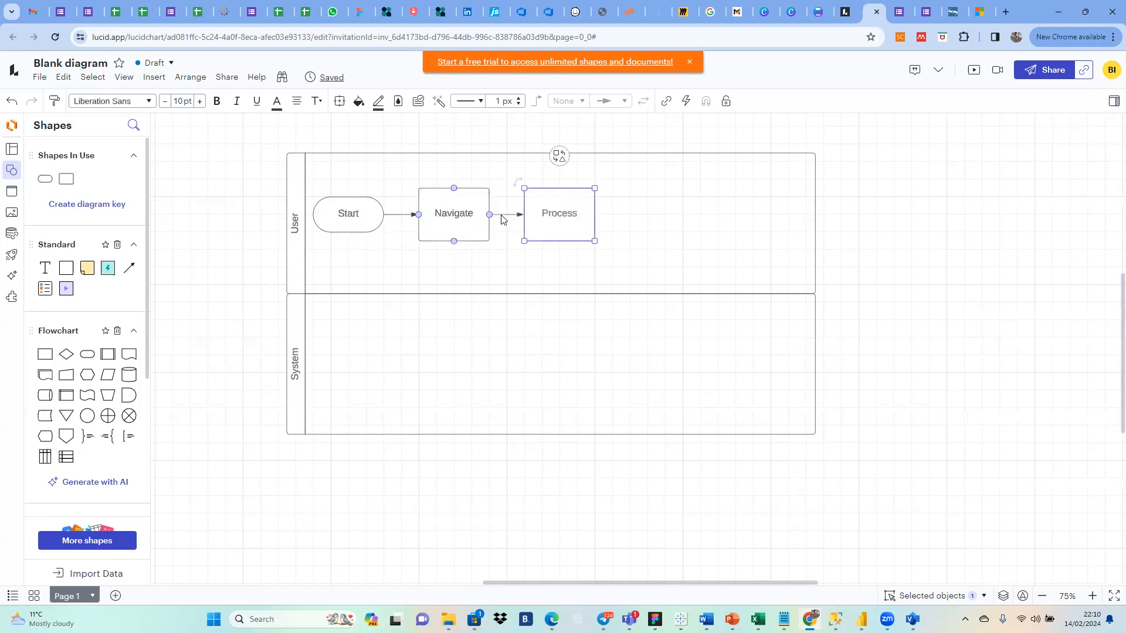
{"action": "double_click", "coordinate": [563, 214]}
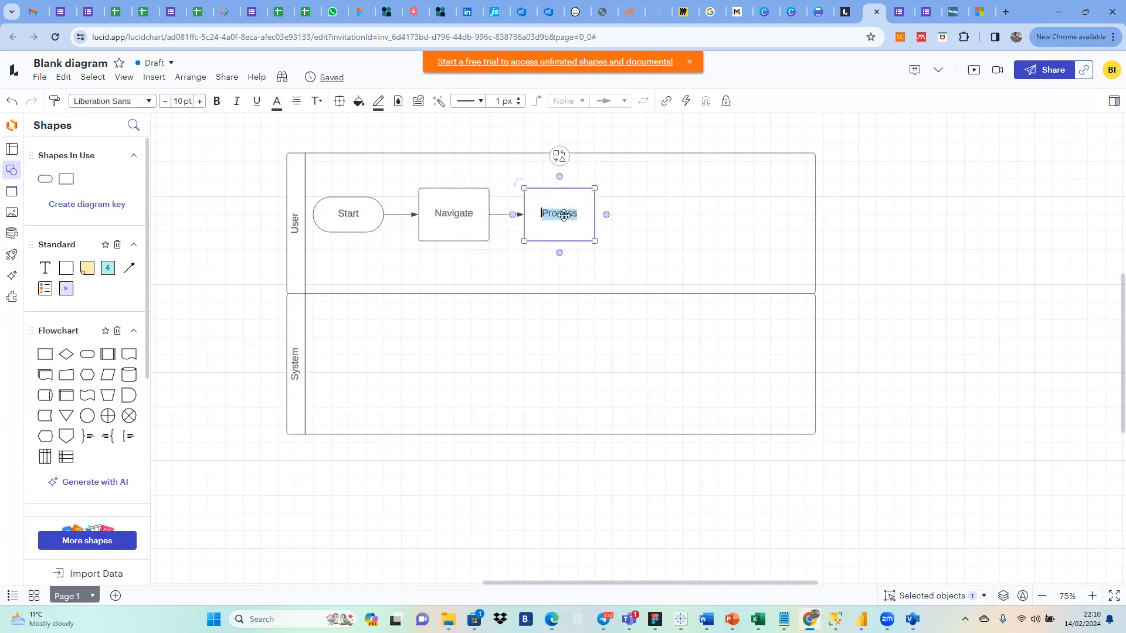
{"action": "left_click", "coordinate": [608, 213]}
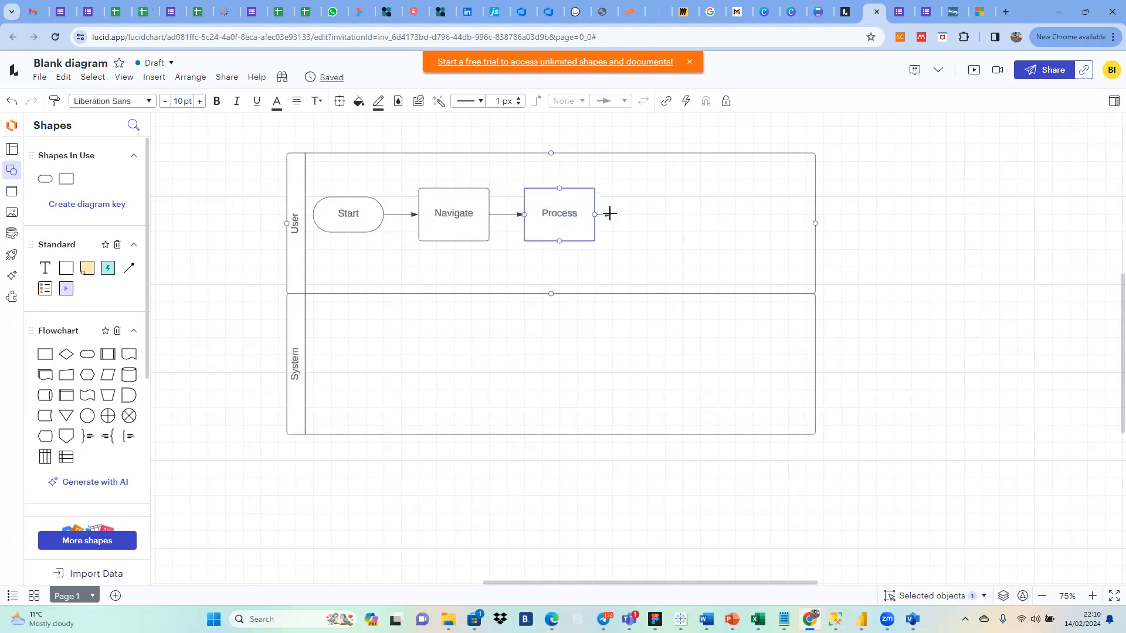
{"action": "left_click", "coordinate": [664, 155]}
{"action": "left_click", "coordinate": [634, 179]}
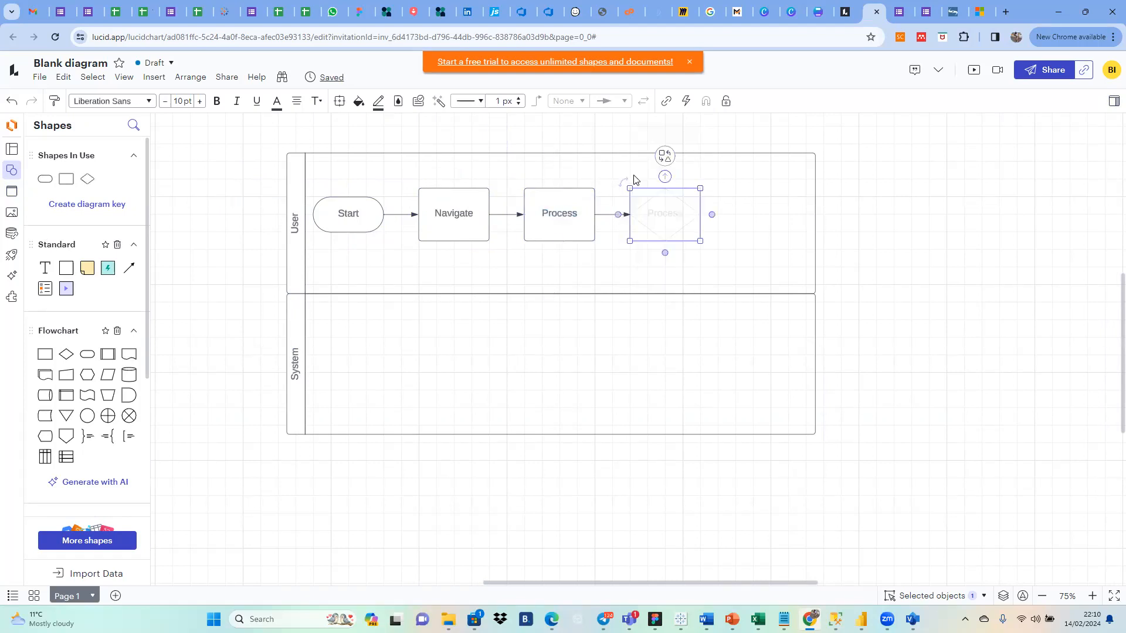
{"action": "left_click", "coordinate": [712, 215]}
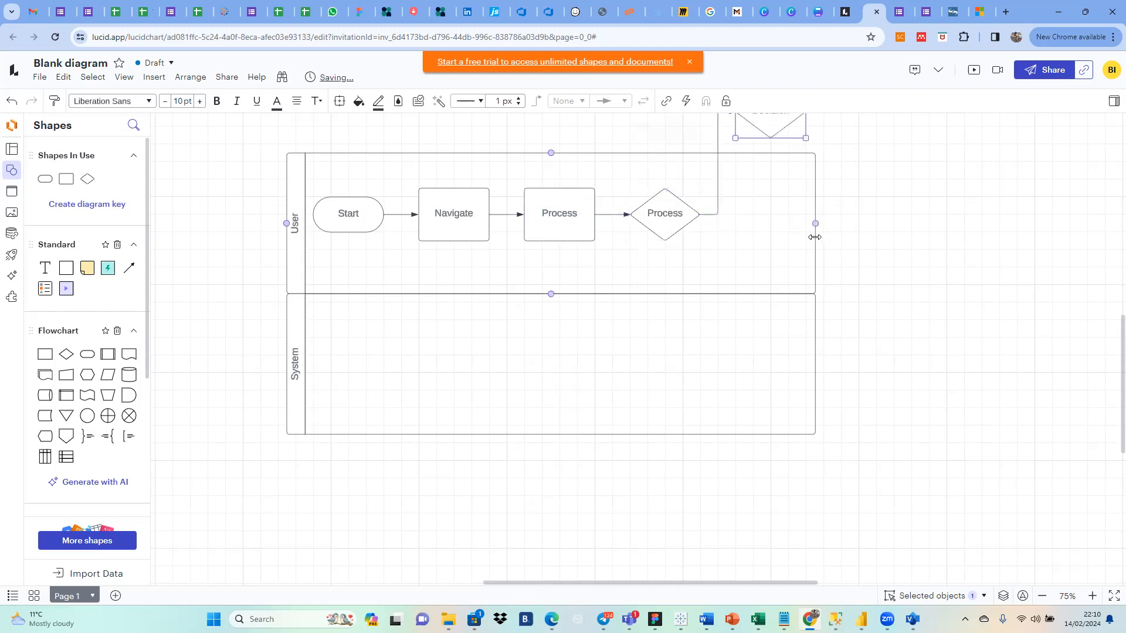
Step: Extend the User and System swim lanes to the right so both have the same larger width
{"action": "left_click_drag", "start_coordinate": [814, 227], "coordinate": [961, 234]}
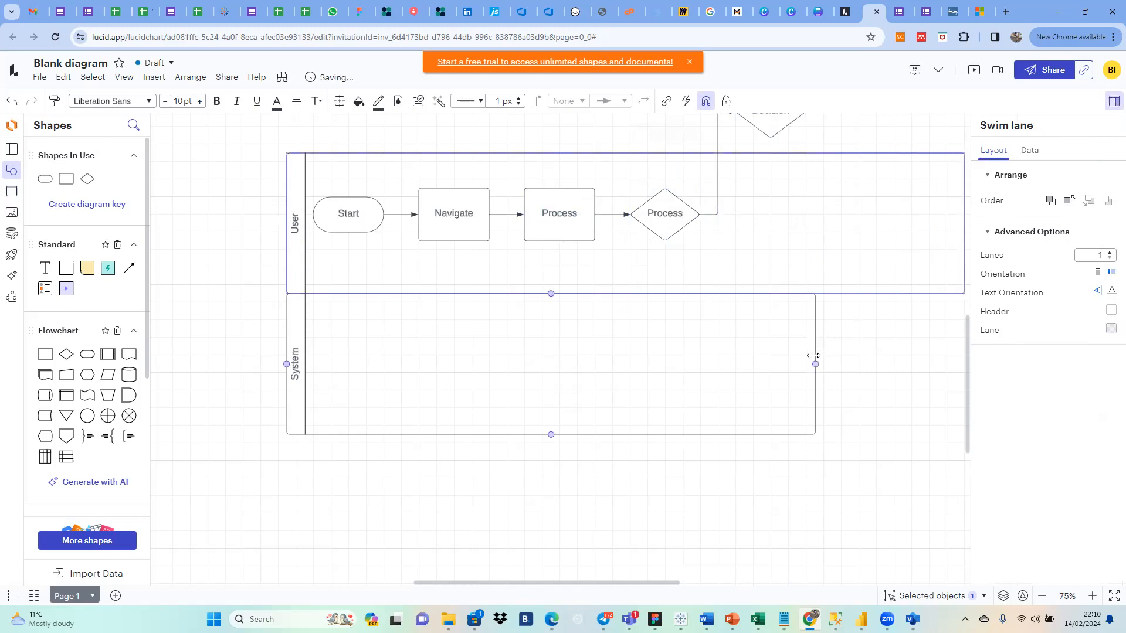
{"action": "mouse_move", "coordinate": [811, 355]}
{"action": "left_mouse_down"}
{"action": "mouse_move", "coordinate": [1000, 339]}
{"action": "mouse_move", "coordinate": [790, 362]}
{"action": "mouse_move", "coordinate": [809, 360]}
{"action": "left_mouse_up"}
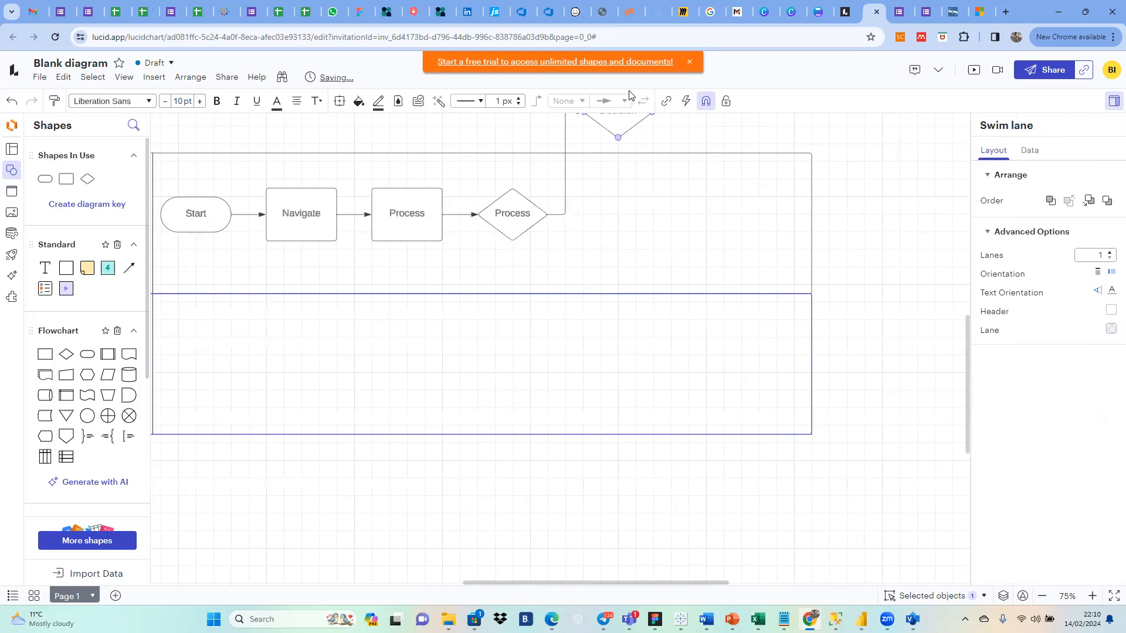
Step: Delete the extra Decision above the User lane together with the connector leading to it
{"action": "left_click", "coordinate": [624, 121]}
{"action": "key", "text": "Delete"}
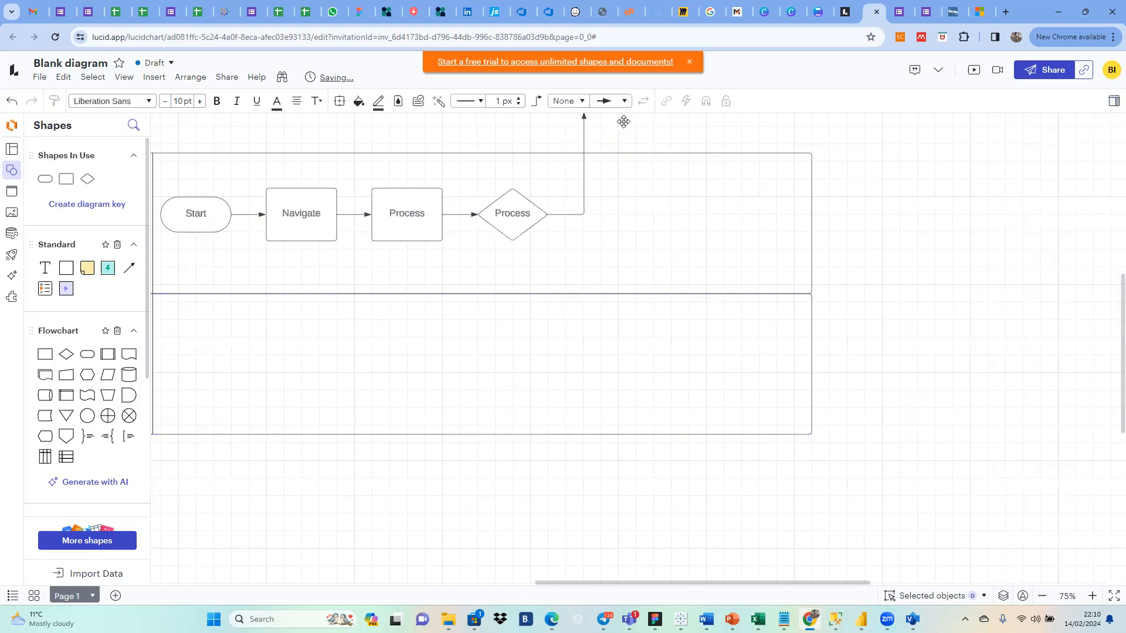
{"action": "left_click", "coordinate": [584, 151]}
{"action": "key", "text": "Delete"}
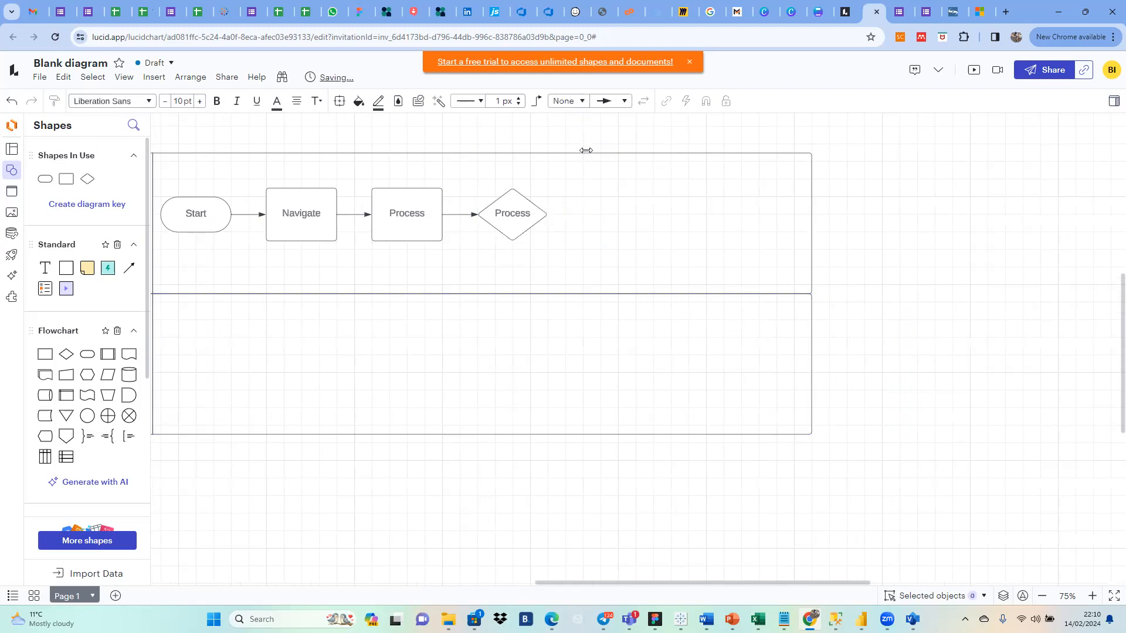